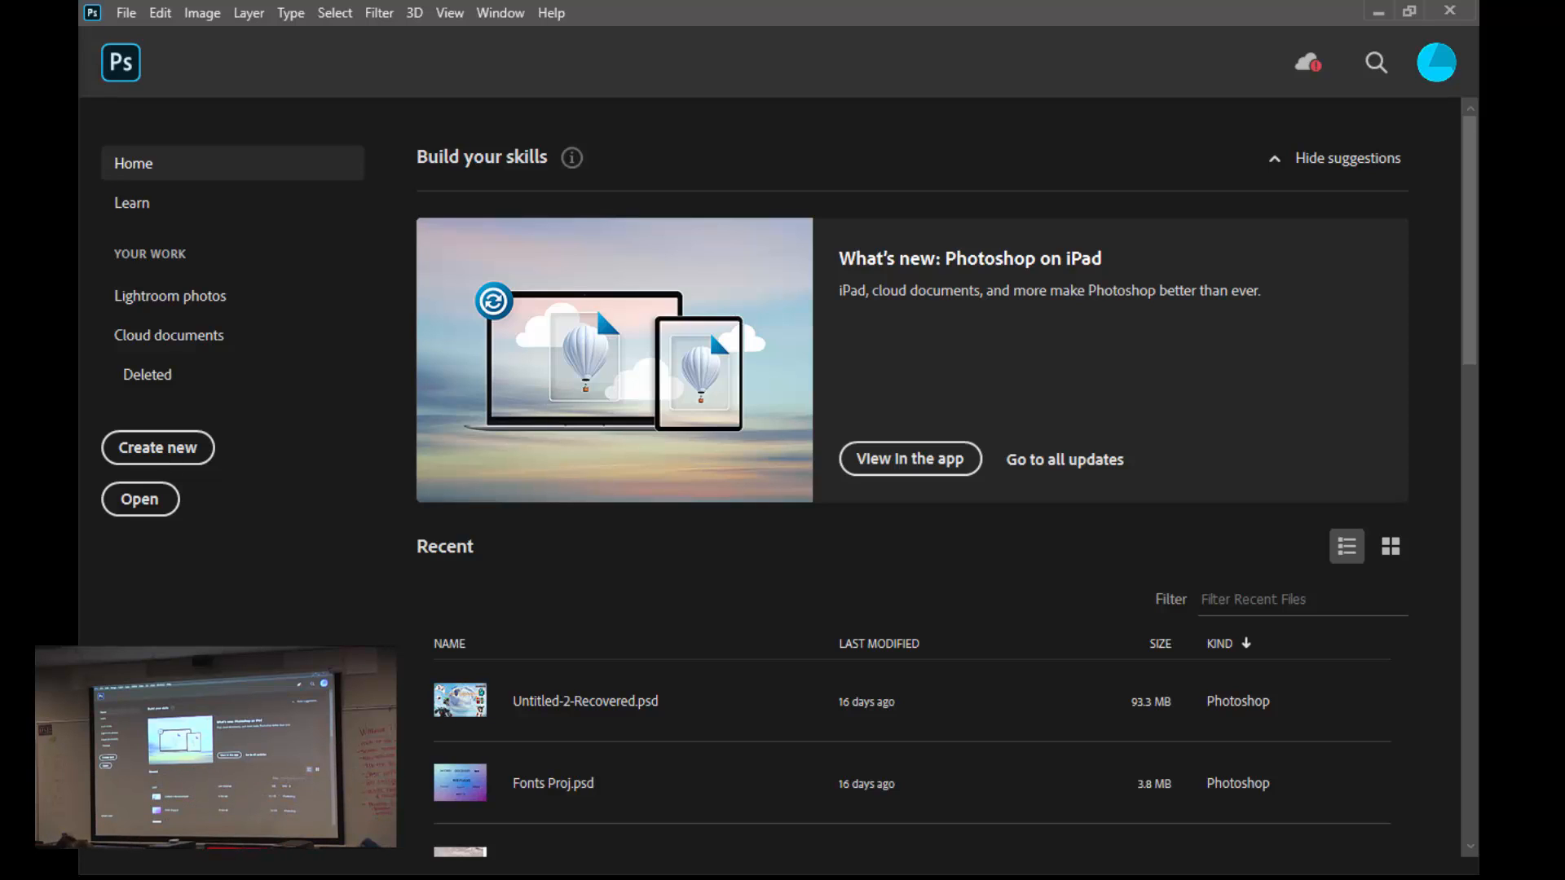
- Create a new 1920 × 1200 pixel document at 72 pixels/inch with a white background and clear all its guides
key("ctrl+n")
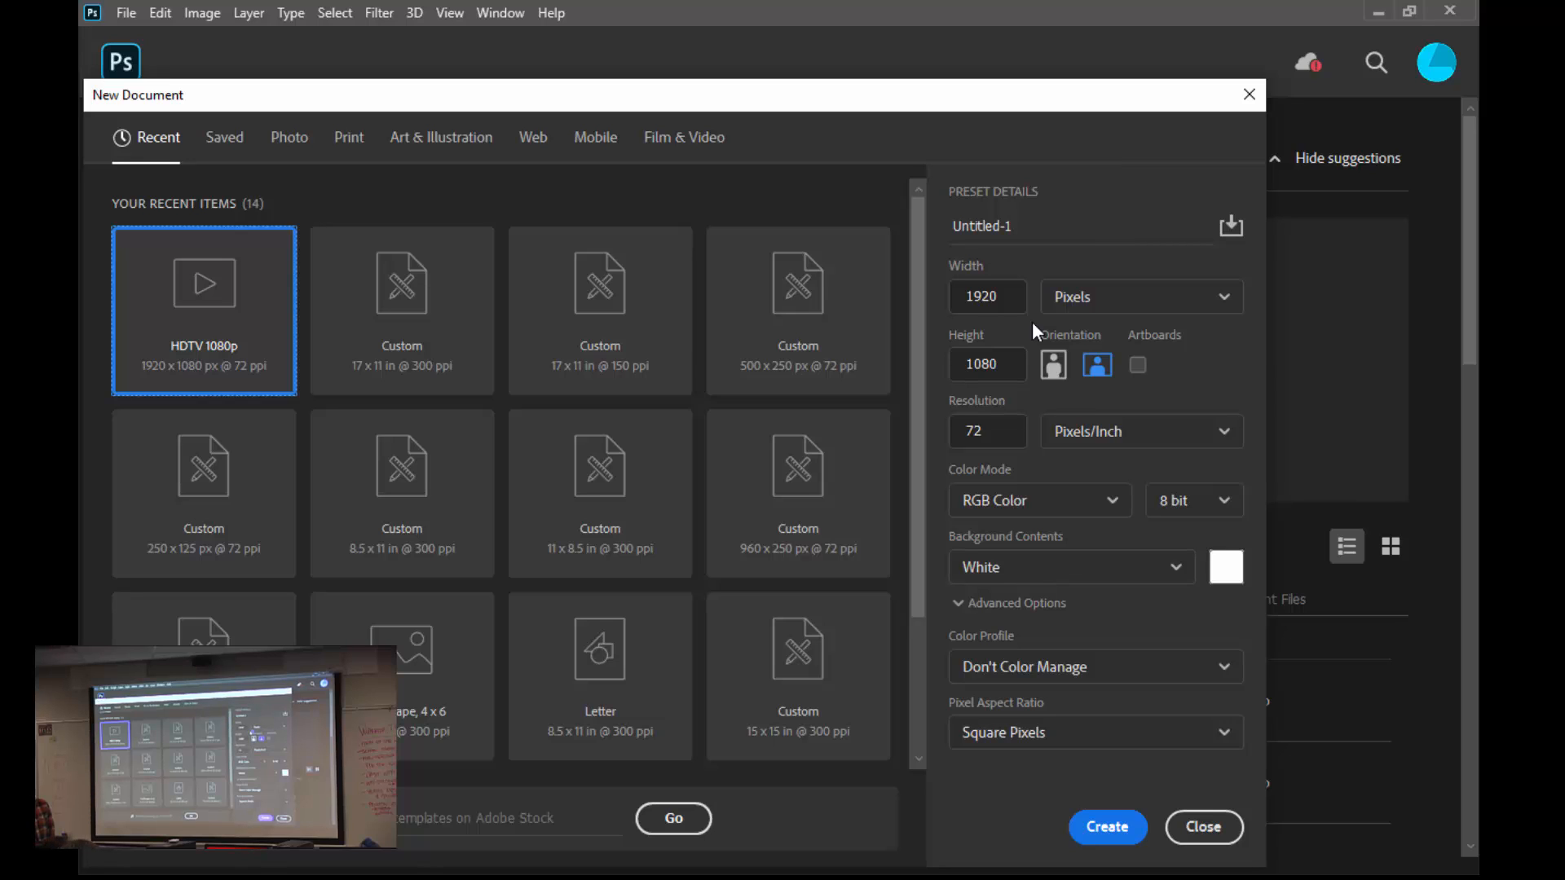
left_click_drag(999, 363, 981, 363)
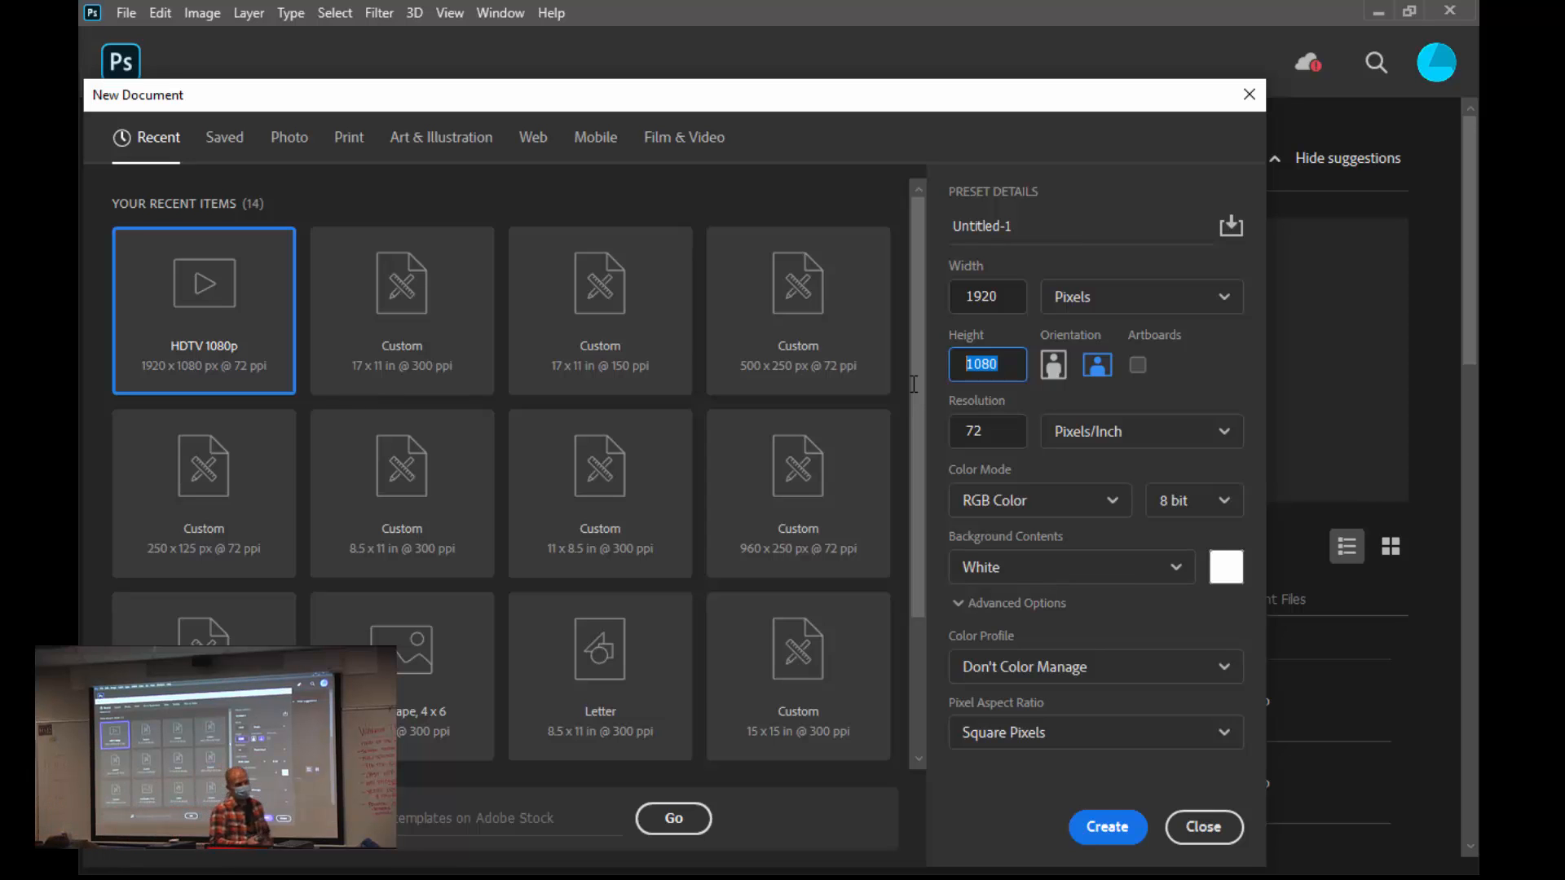
type("1200")
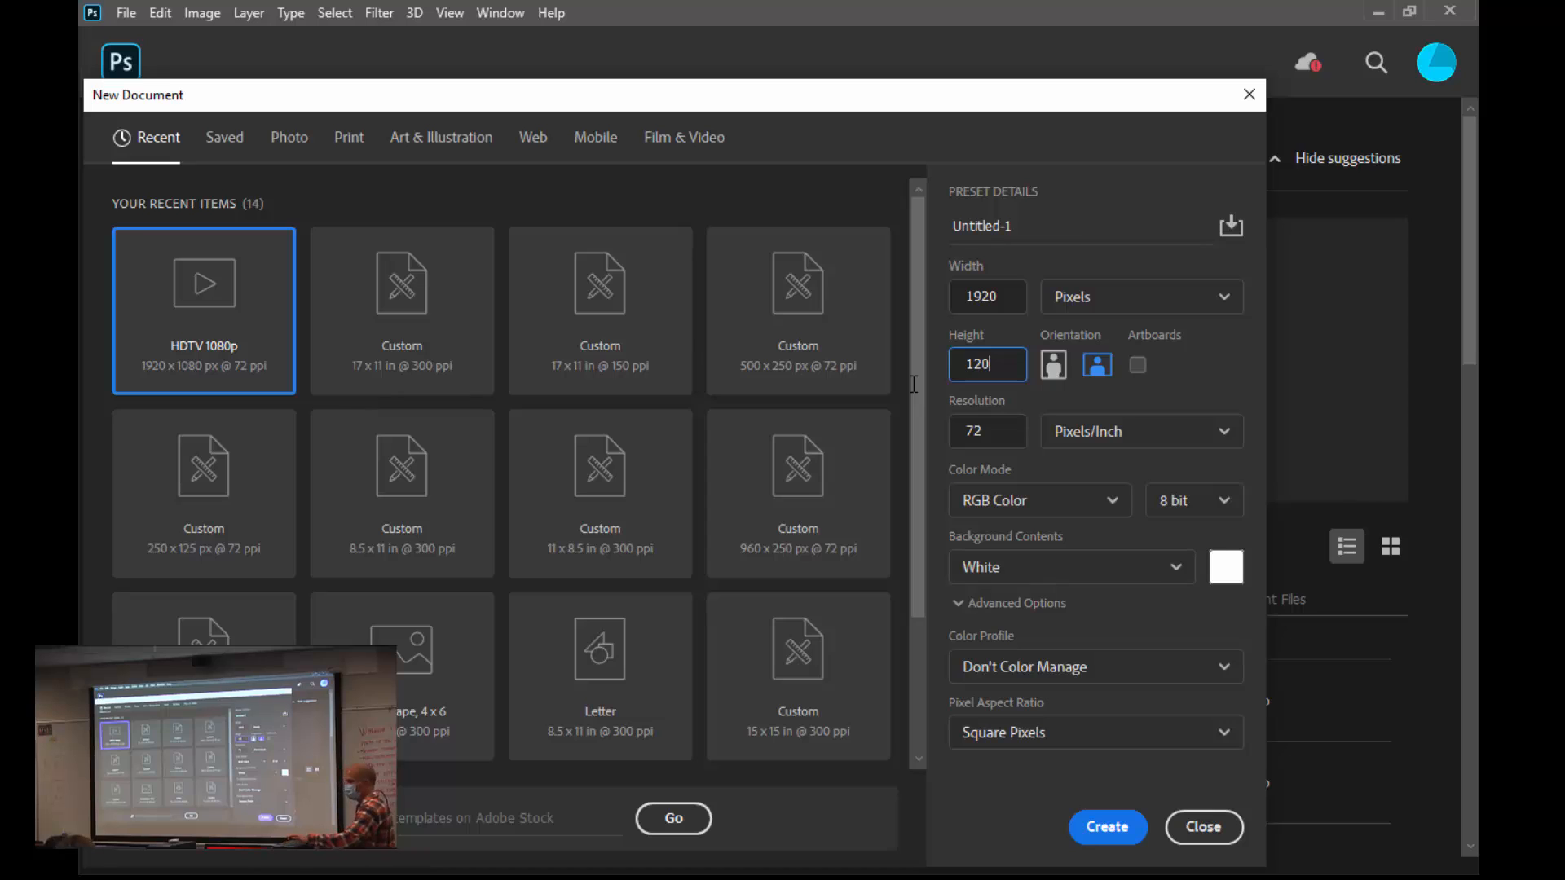
left_click(993, 433)
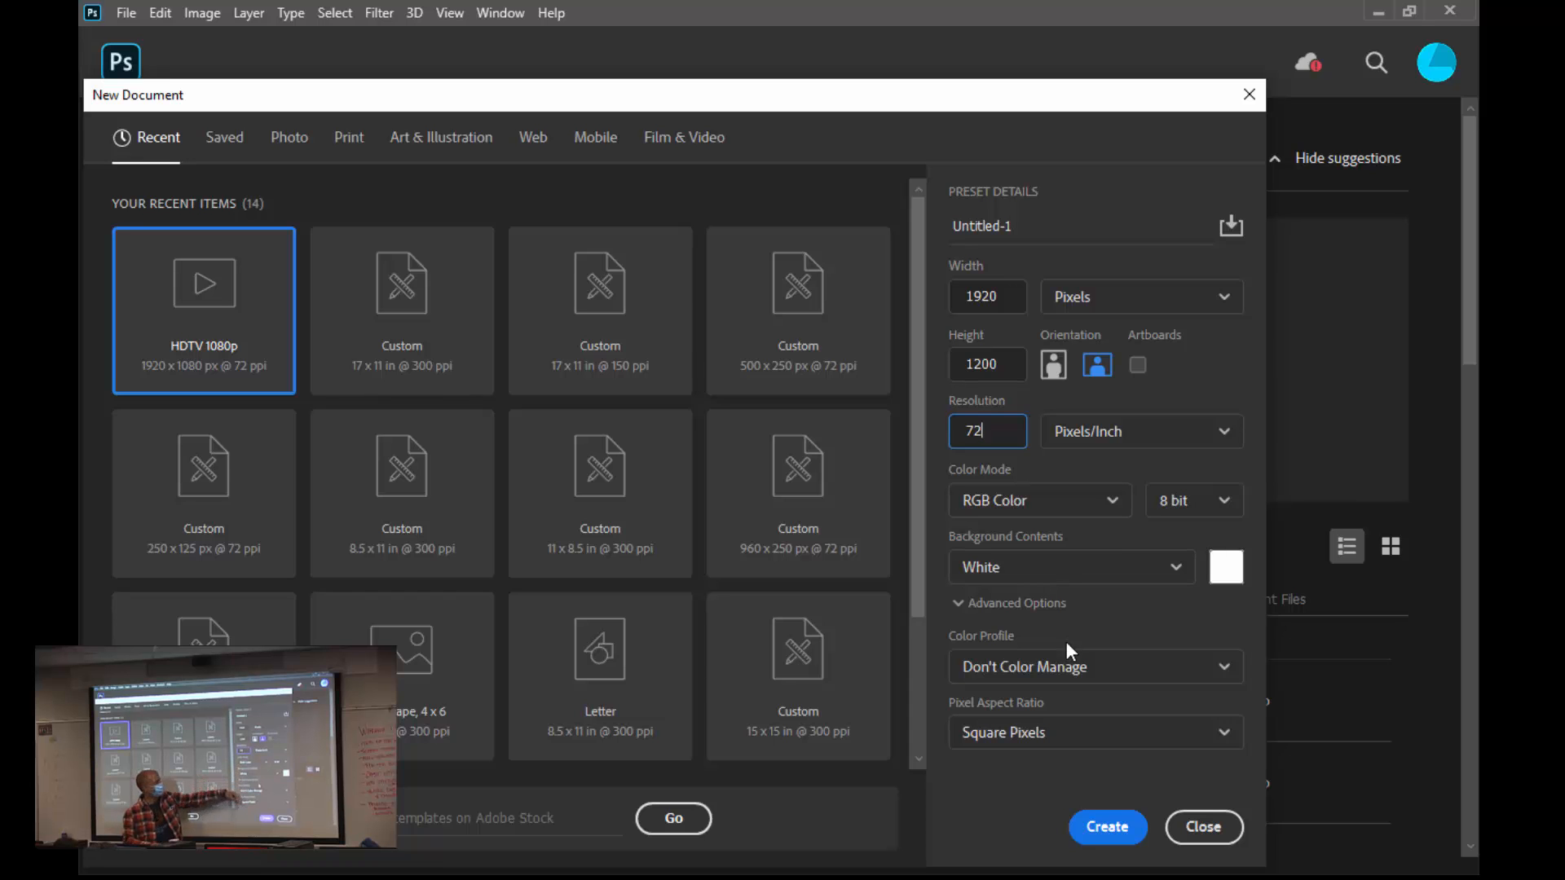
left_click(1097, 836)
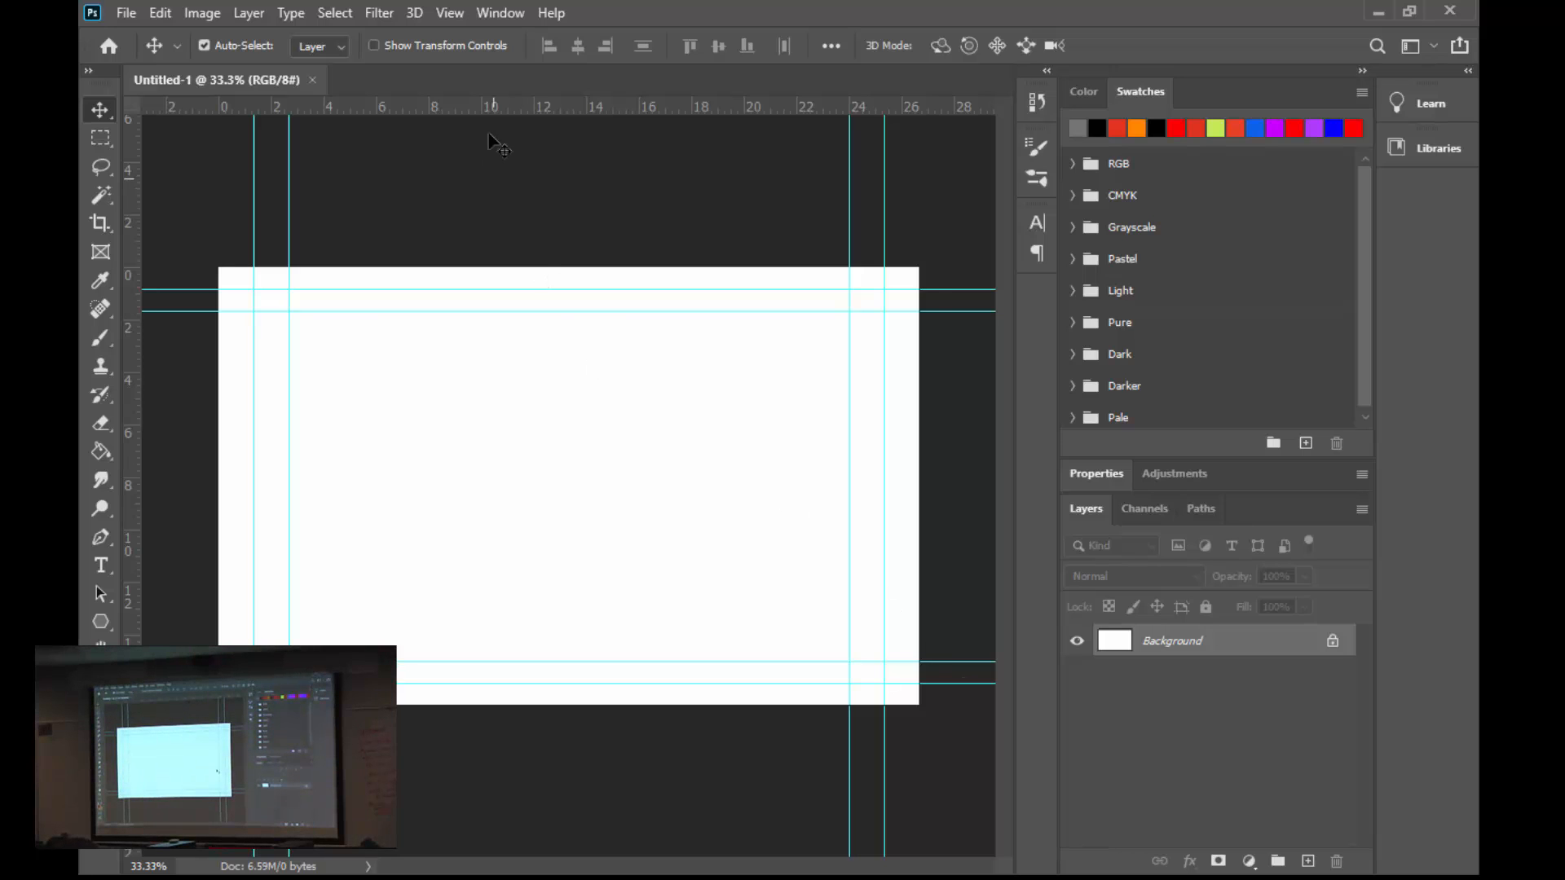
left_click(450, 13)
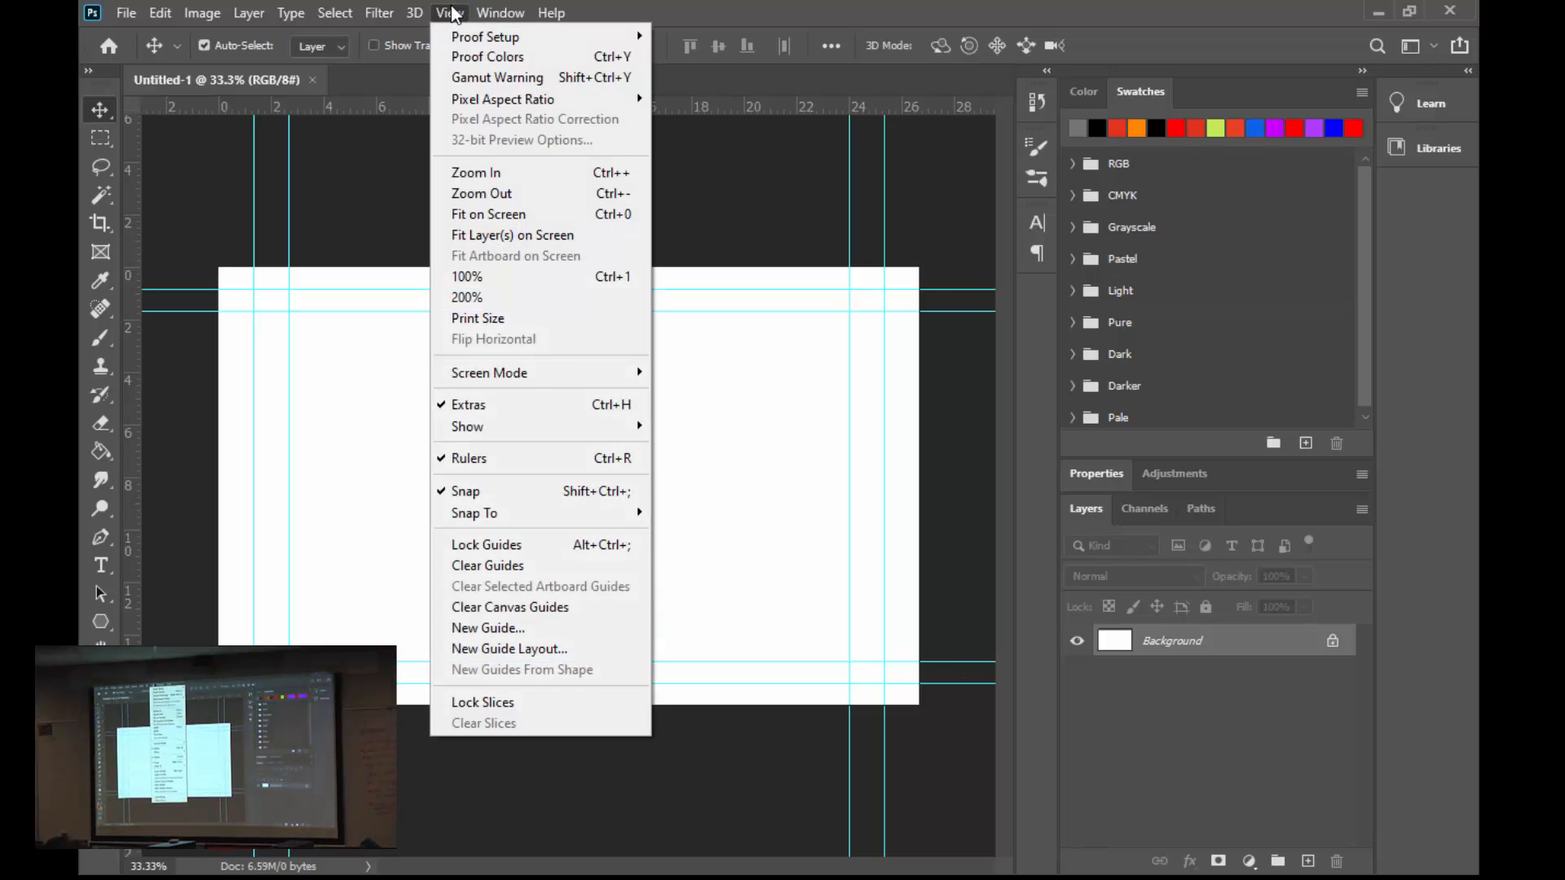
left_click(552, 566)
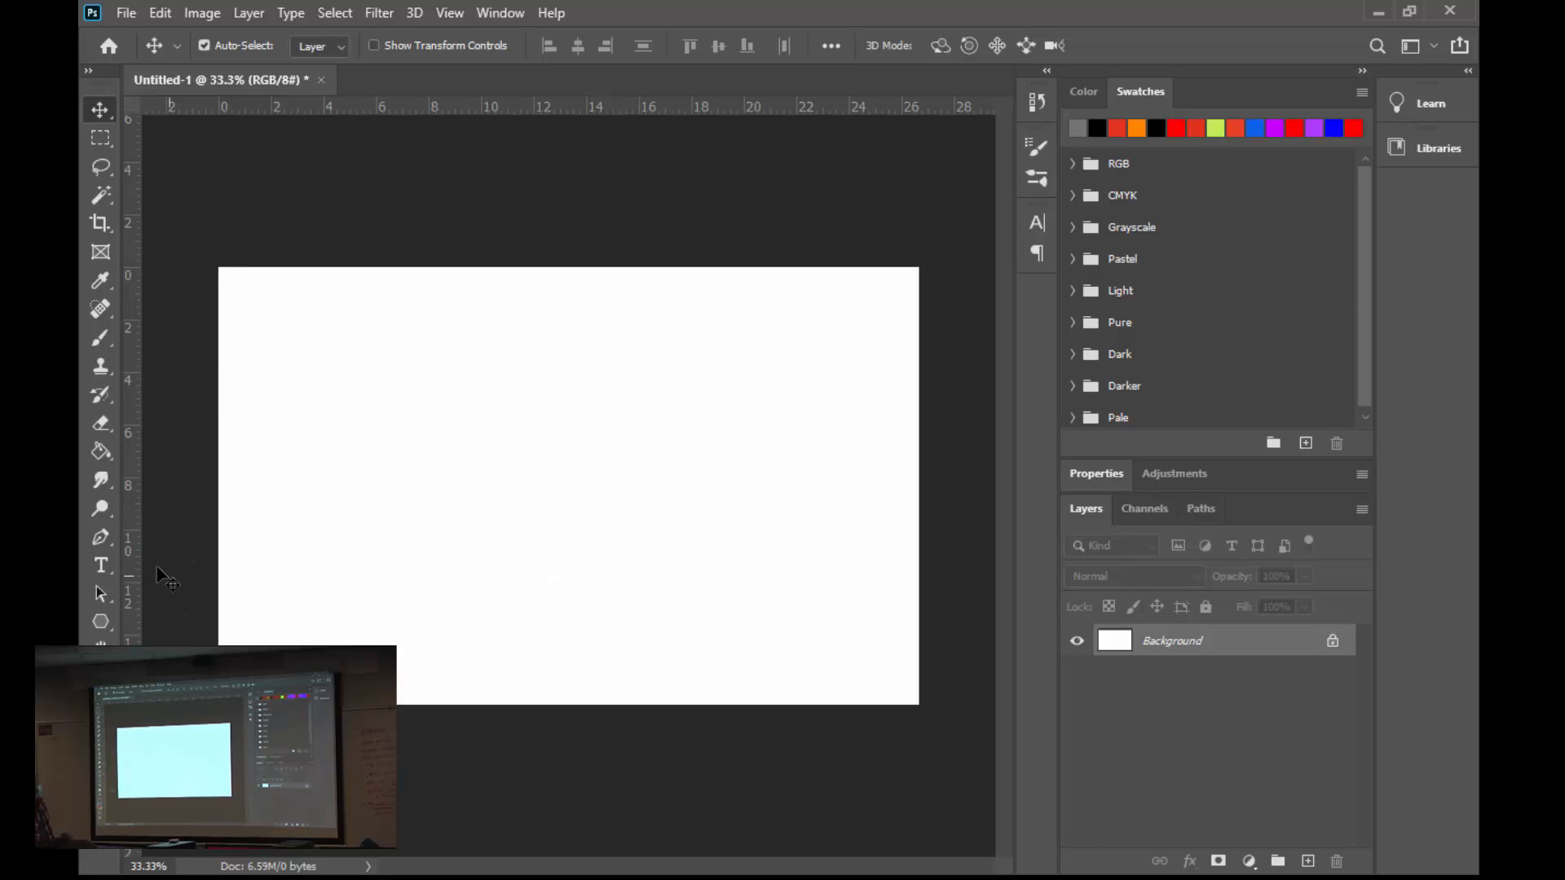
- Add a horizontal text layer with the person's last name in capitals on the canvas
left_click(107, 570)
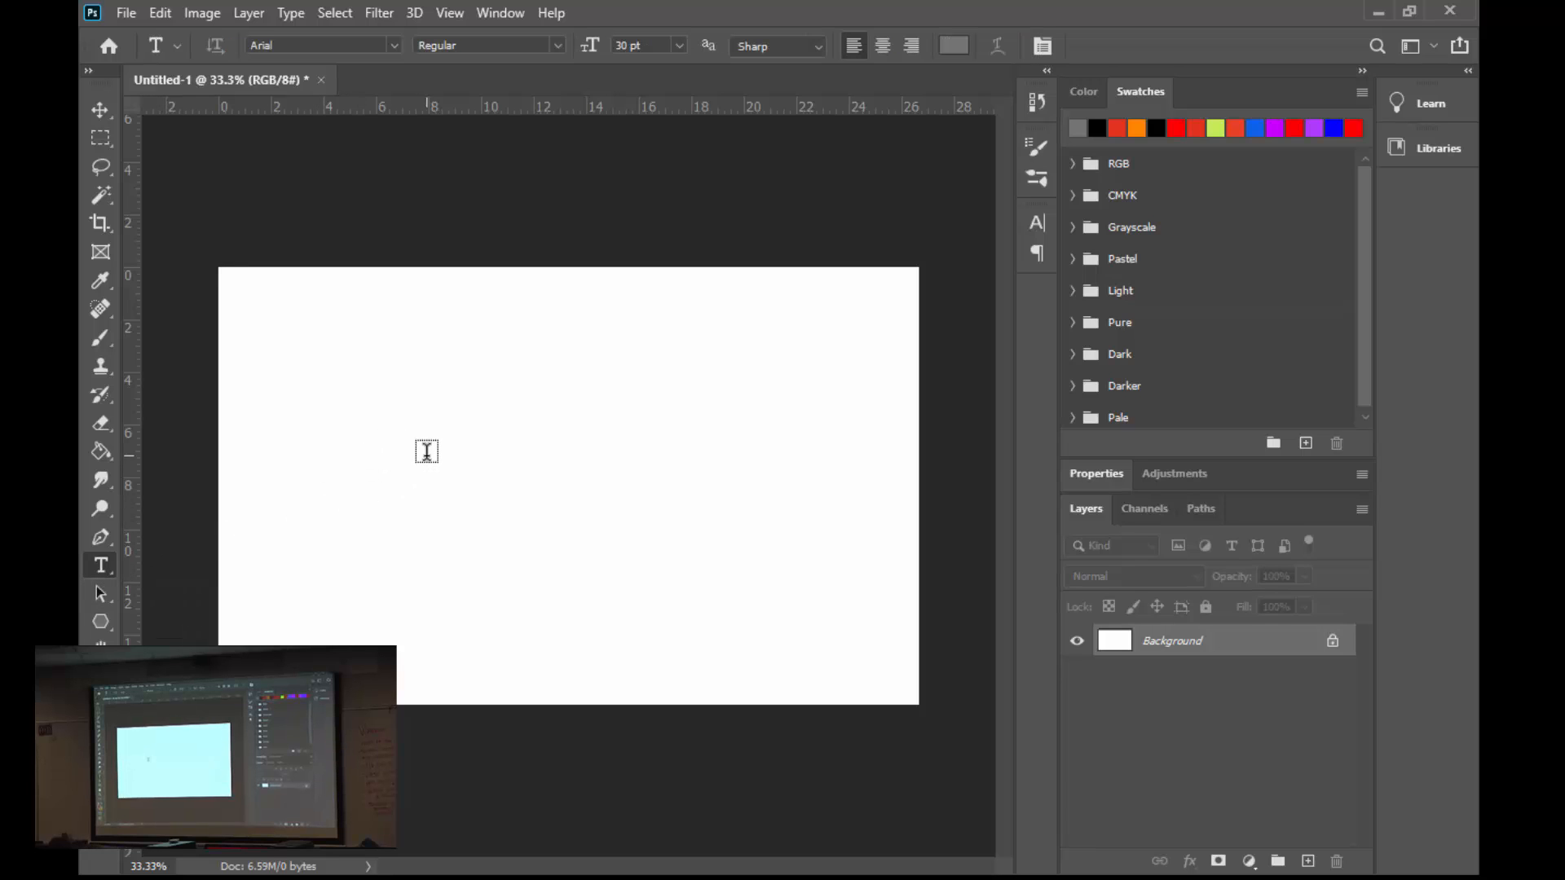
left_click(427, 451)
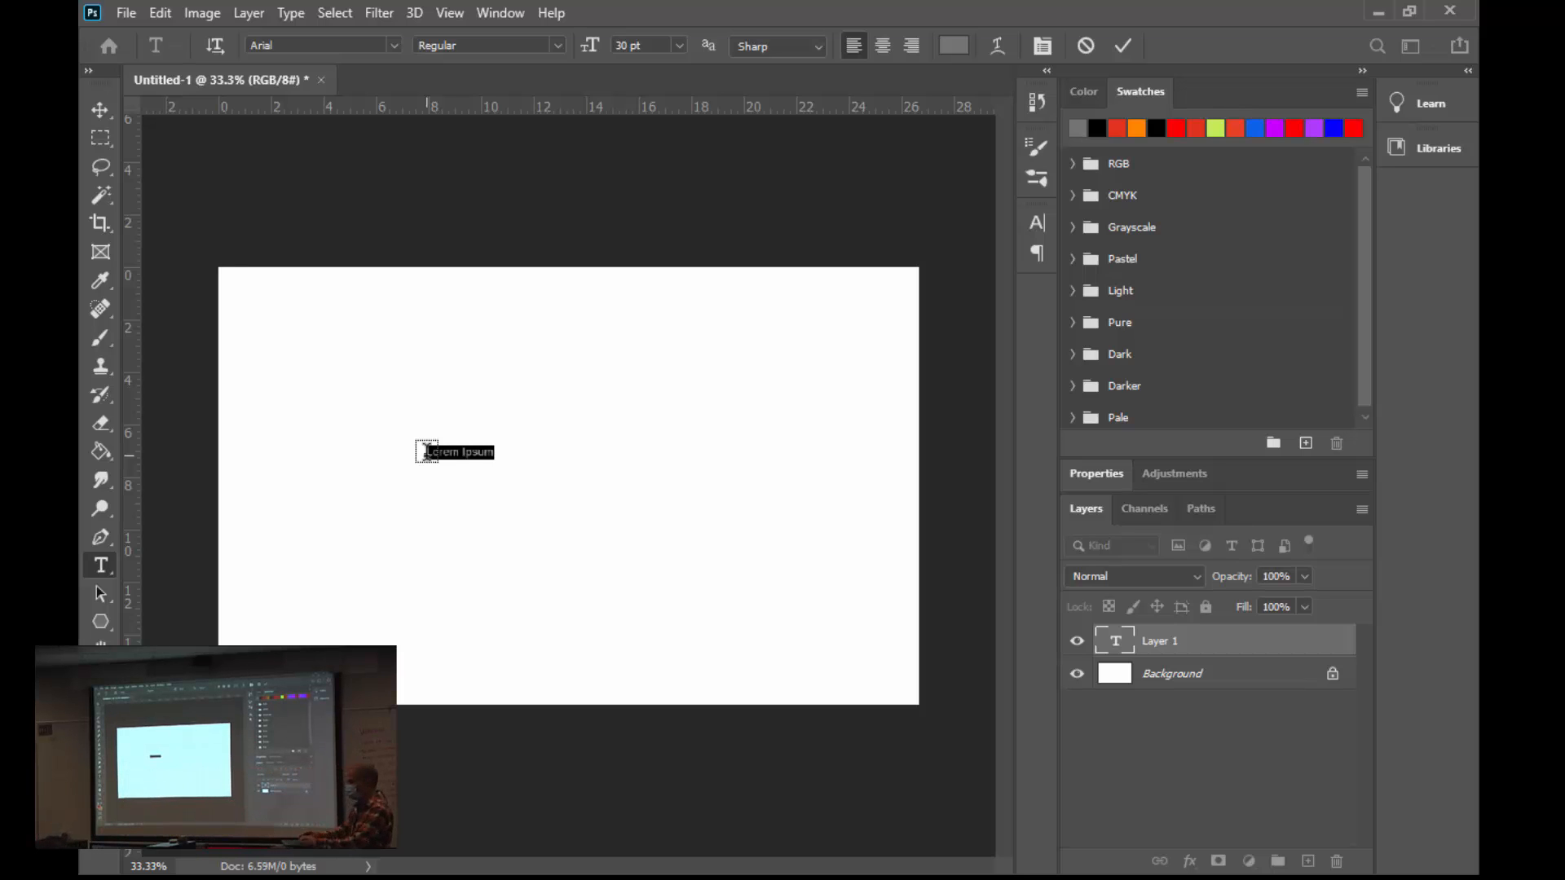
type("POTOKAR")
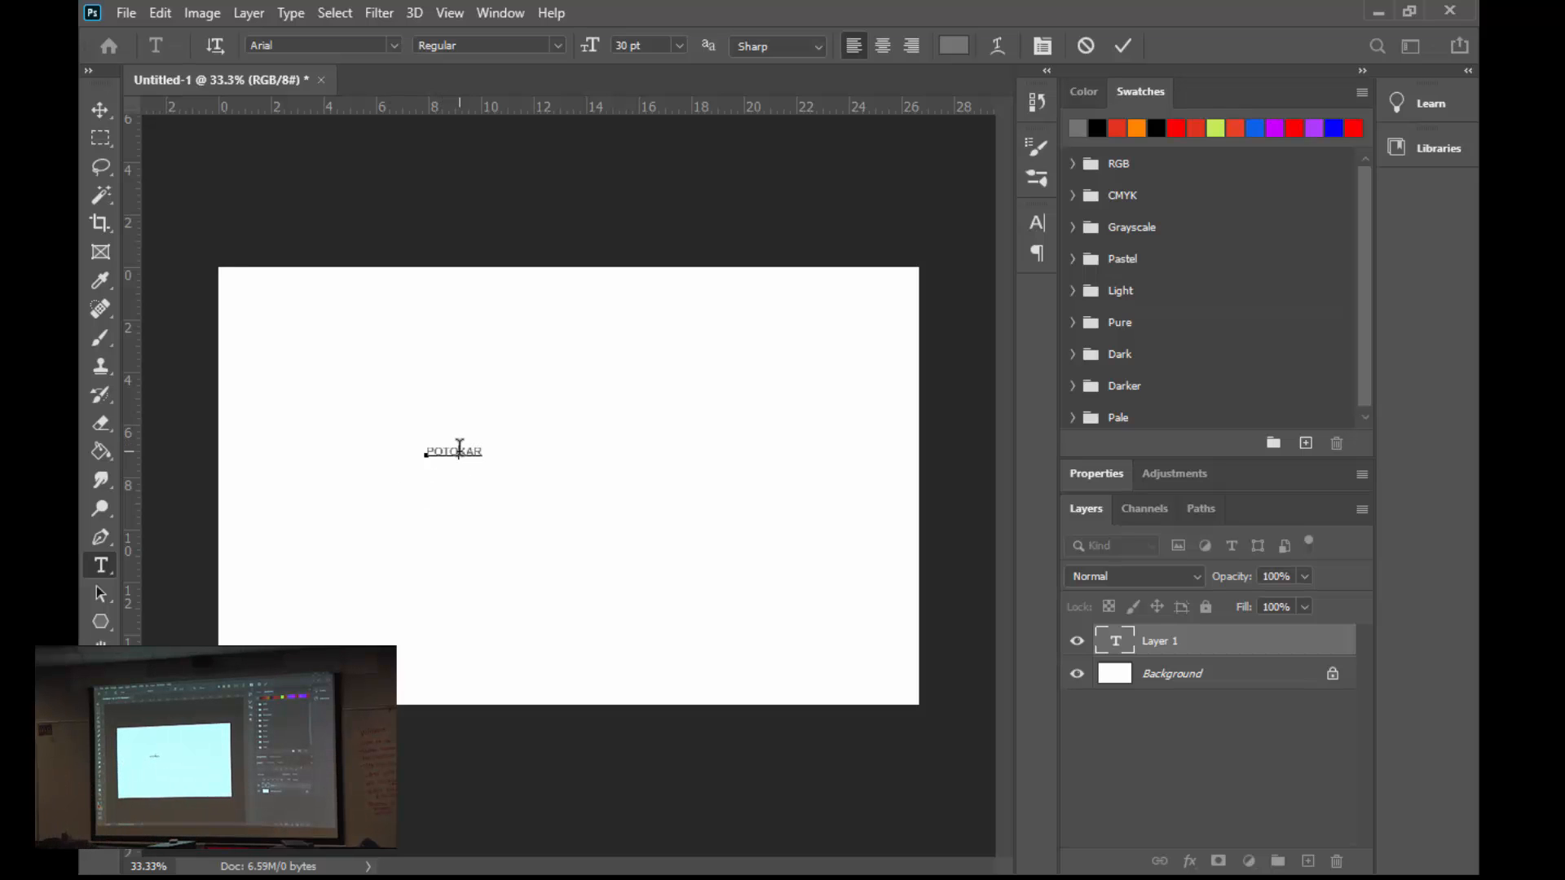
- Enlarge the name text to 290 pt and style it in a heavy, rough-edged black display font
double_click(459, 448)
left_click(1038, 225)
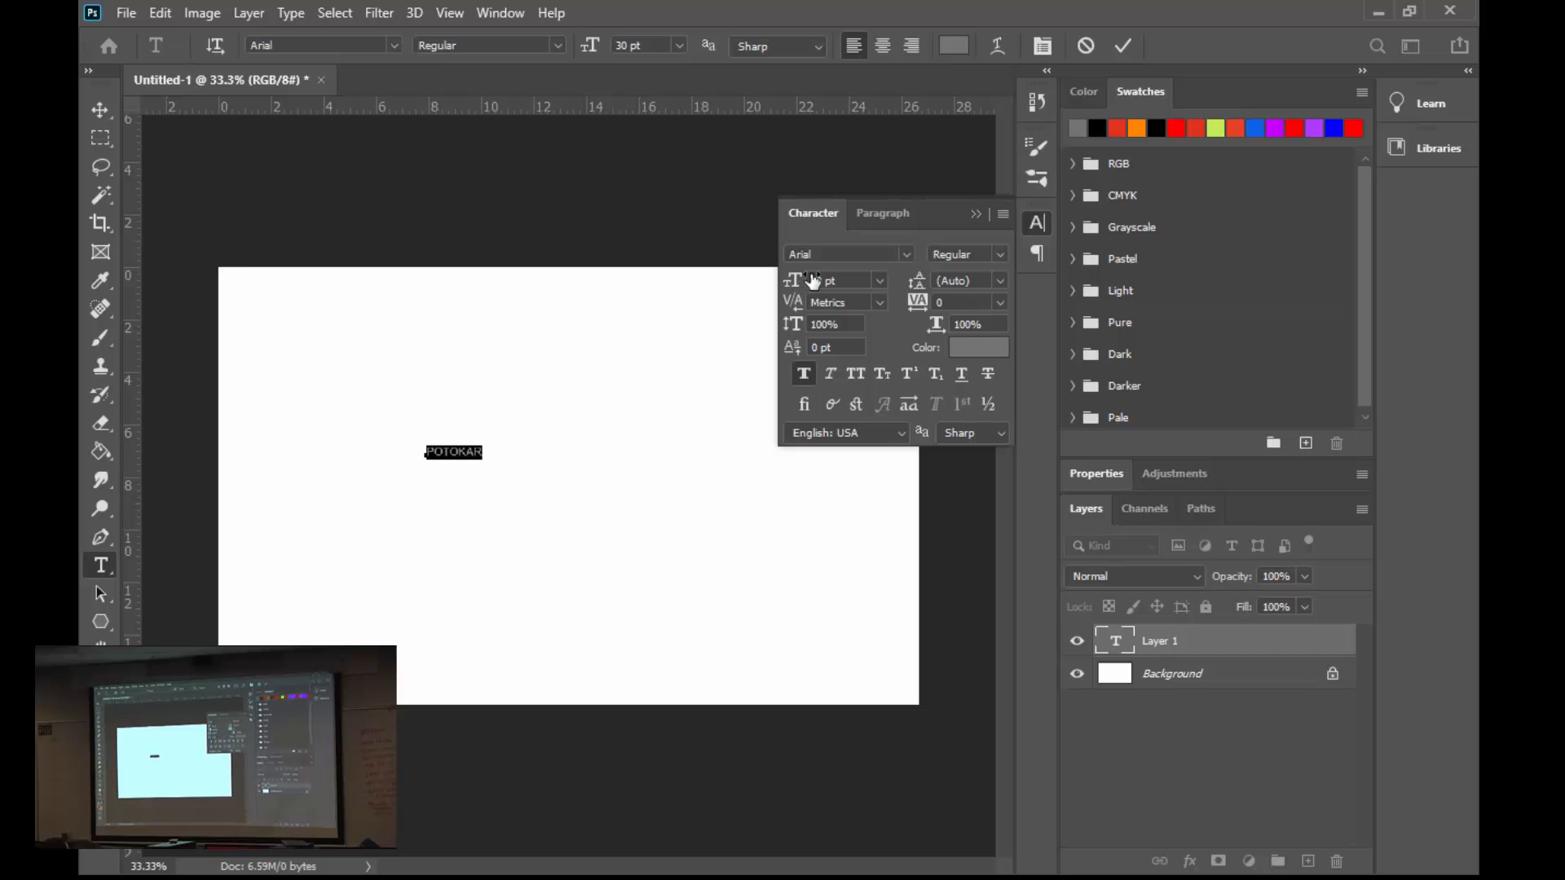
left_click_drag(813, 280, 1074, 268)
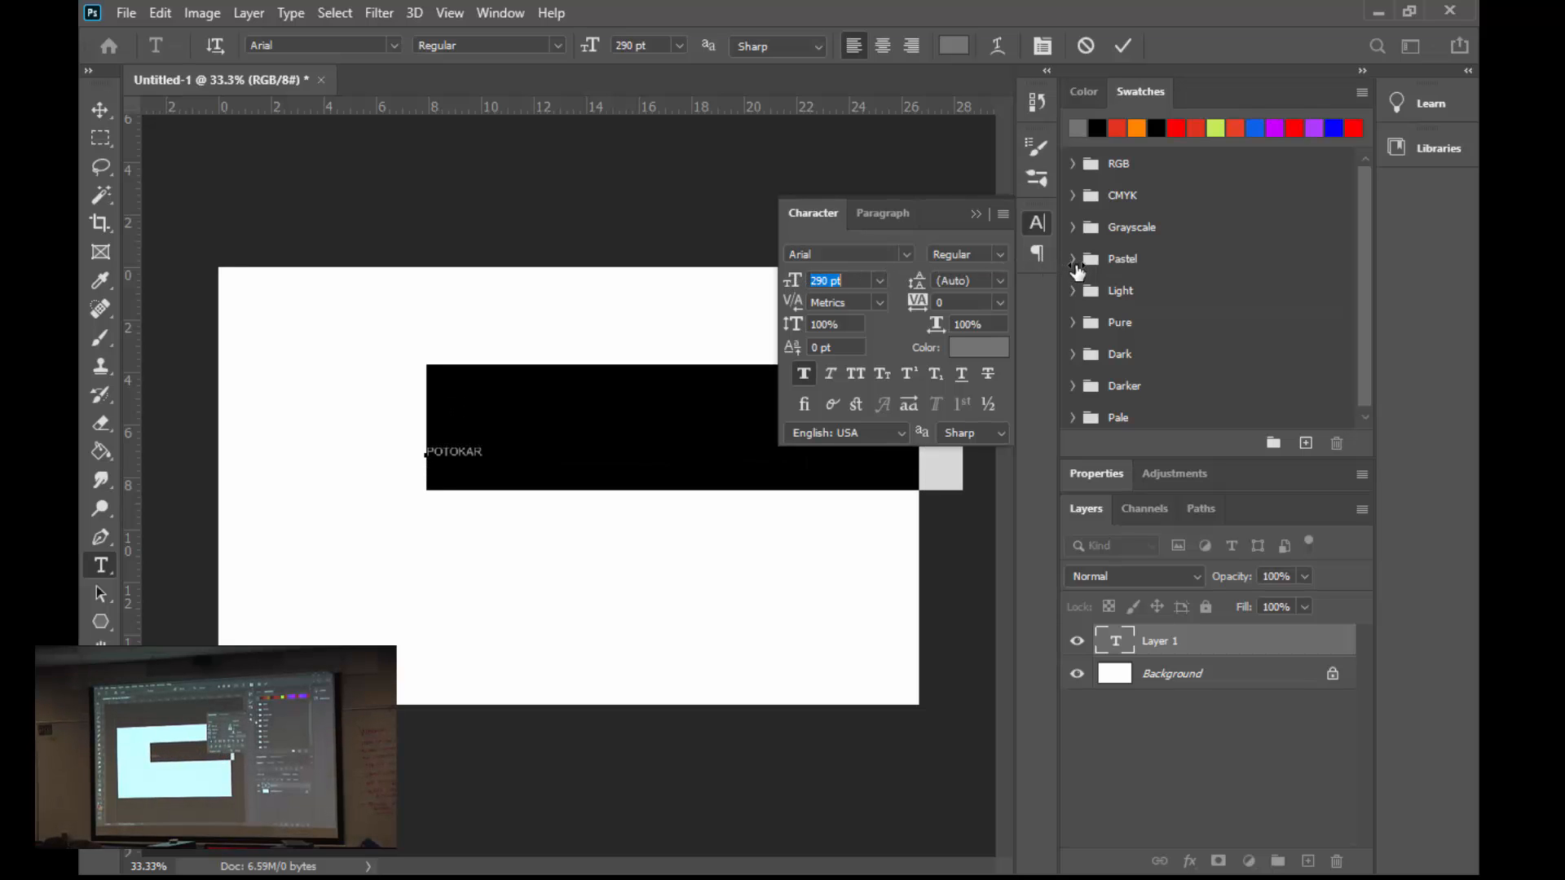
left_click(911, 256)
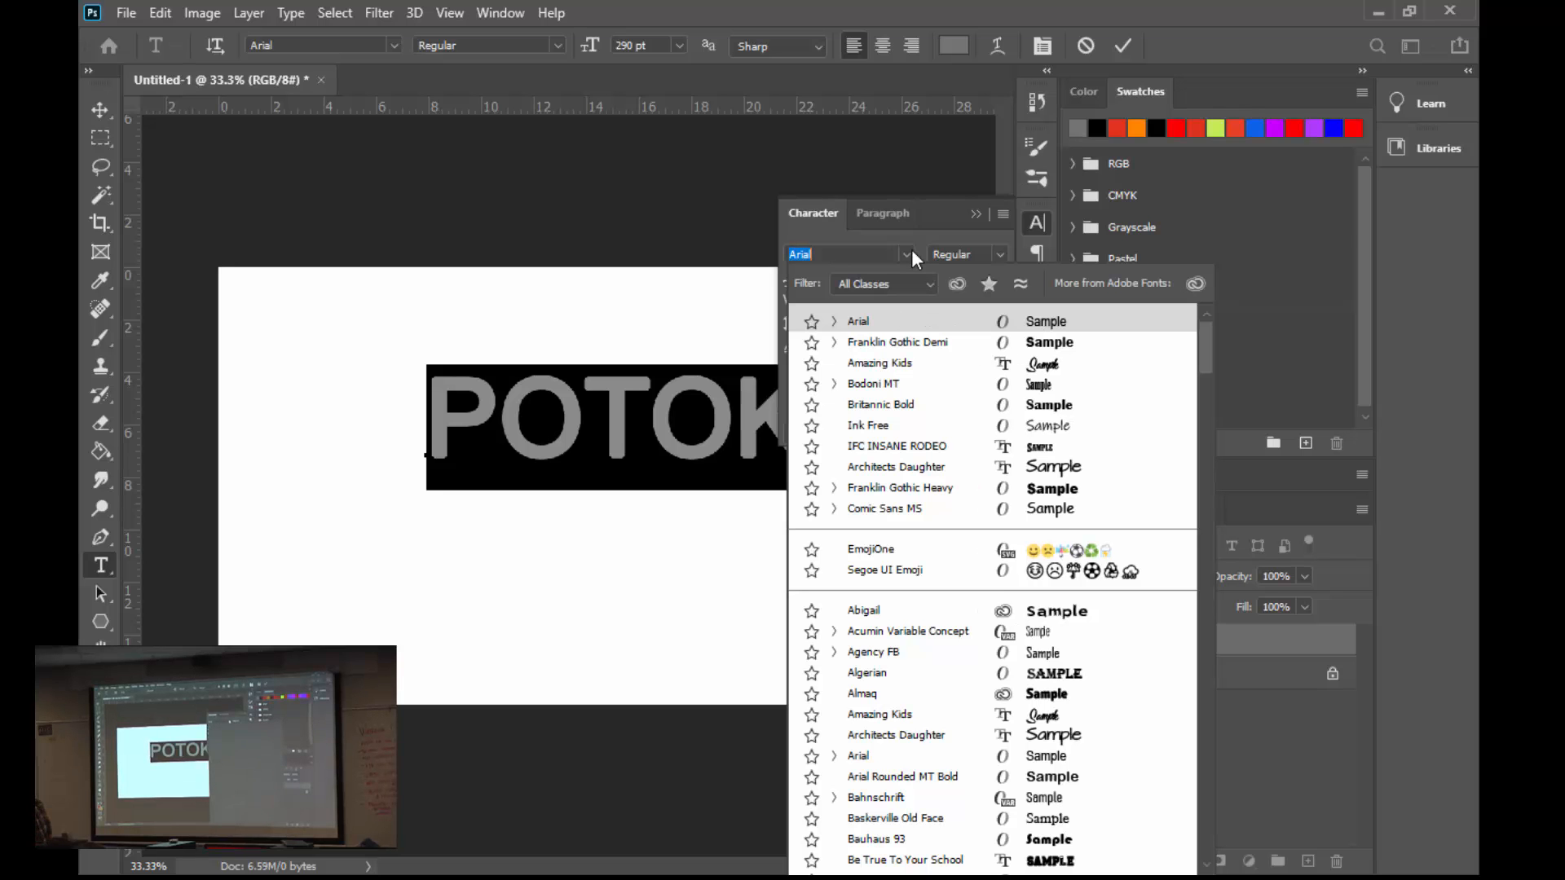
key("Down")
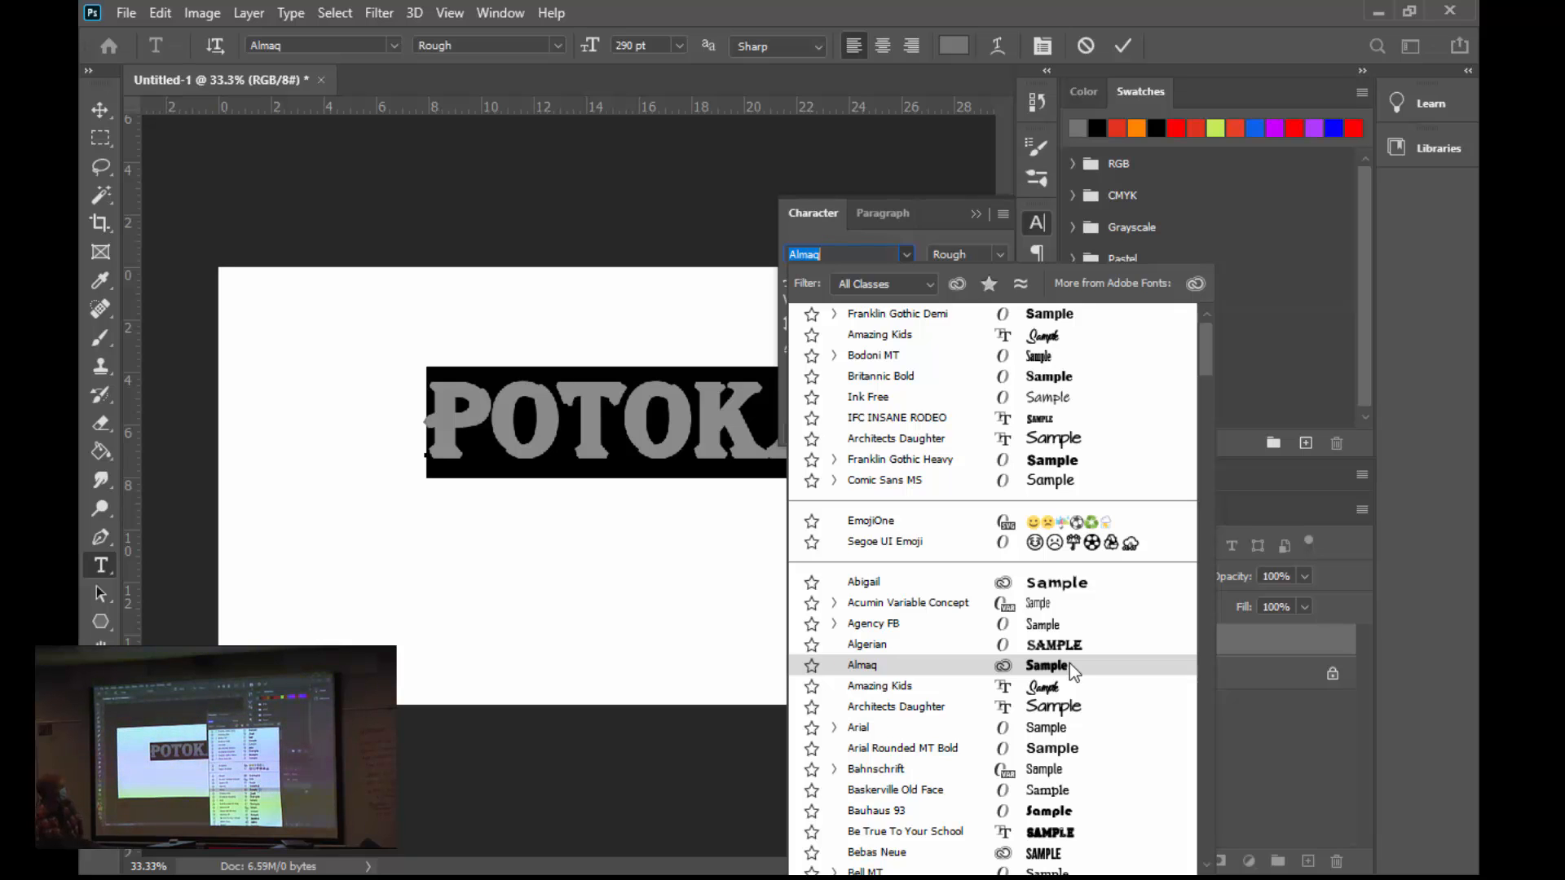
left_click(1074, 673)
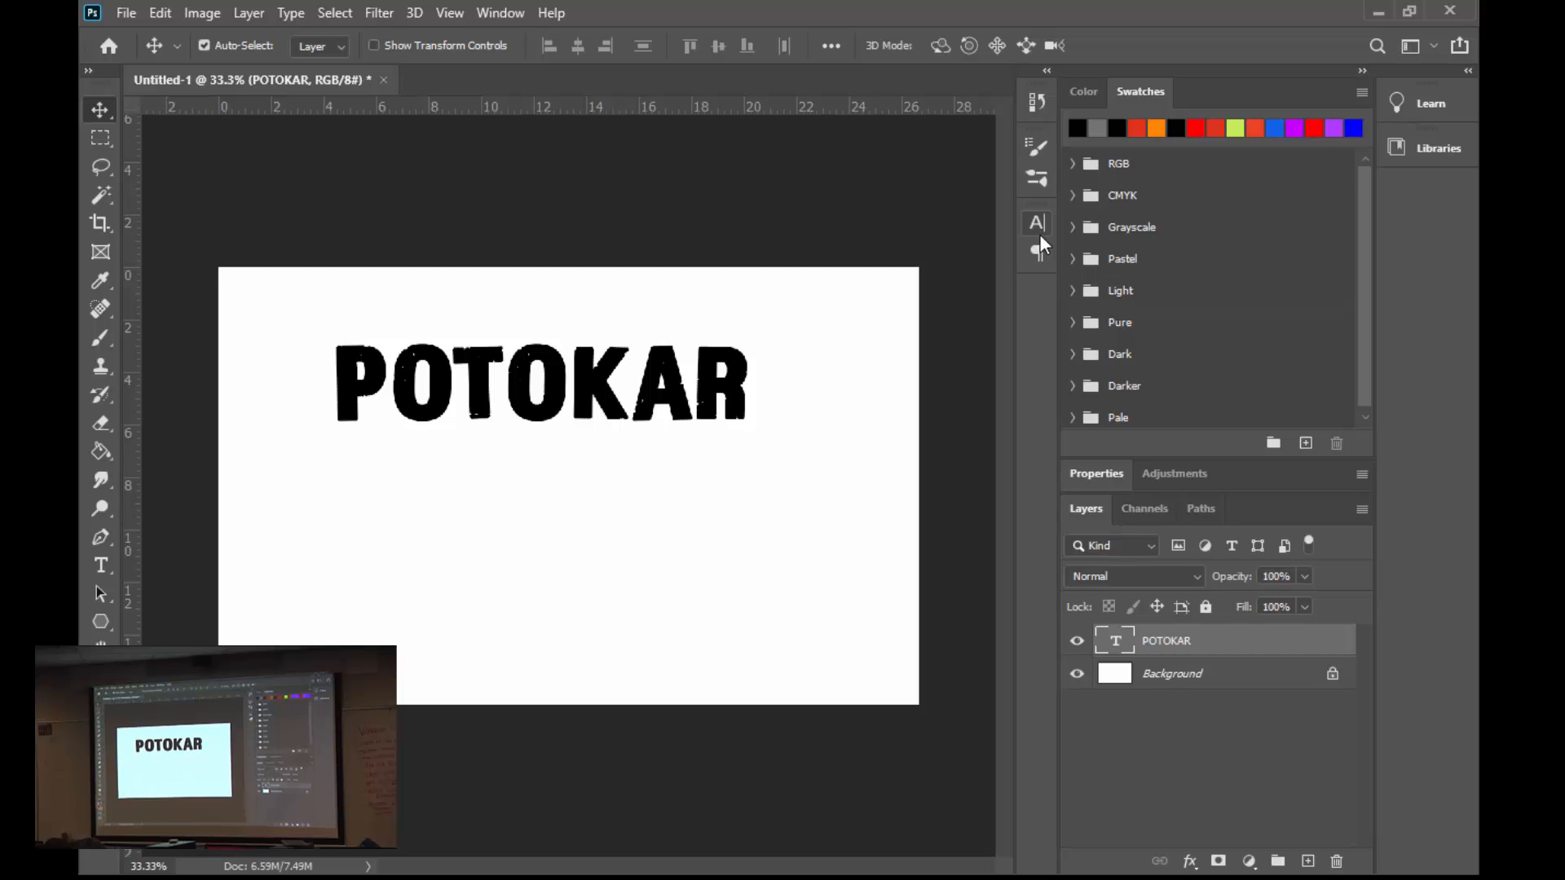
- Place Picture 1.jpg as an embedded image from the Clipping Mask Pictures folder within Digital Media on the 704-video (V:) drive
left_click(125, 13)
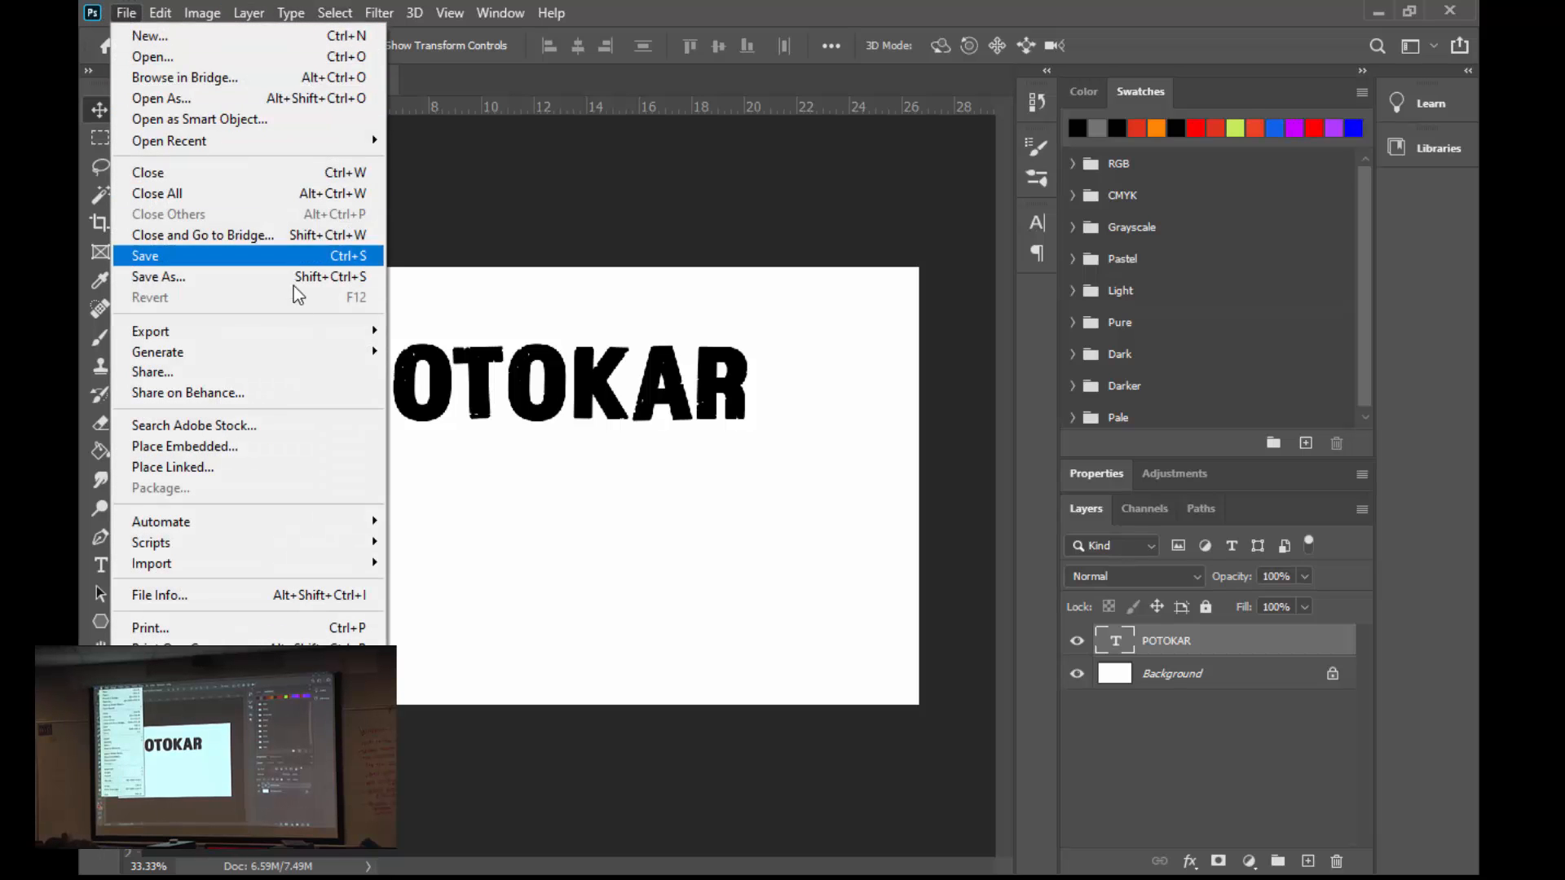
left_click(278, 449)
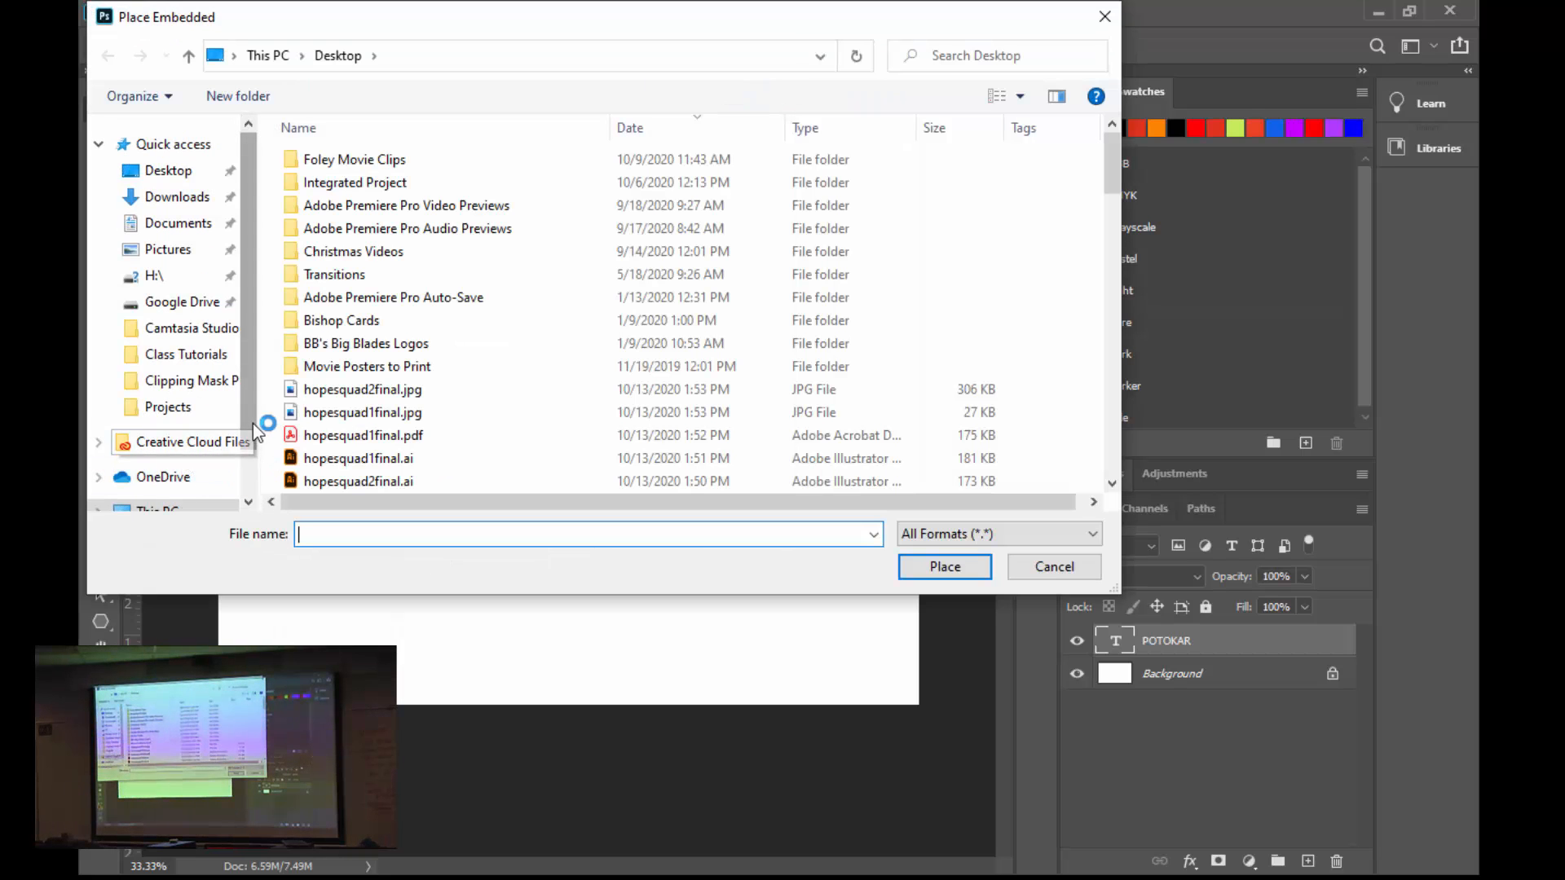
scroll(248, 423, "down", 2)
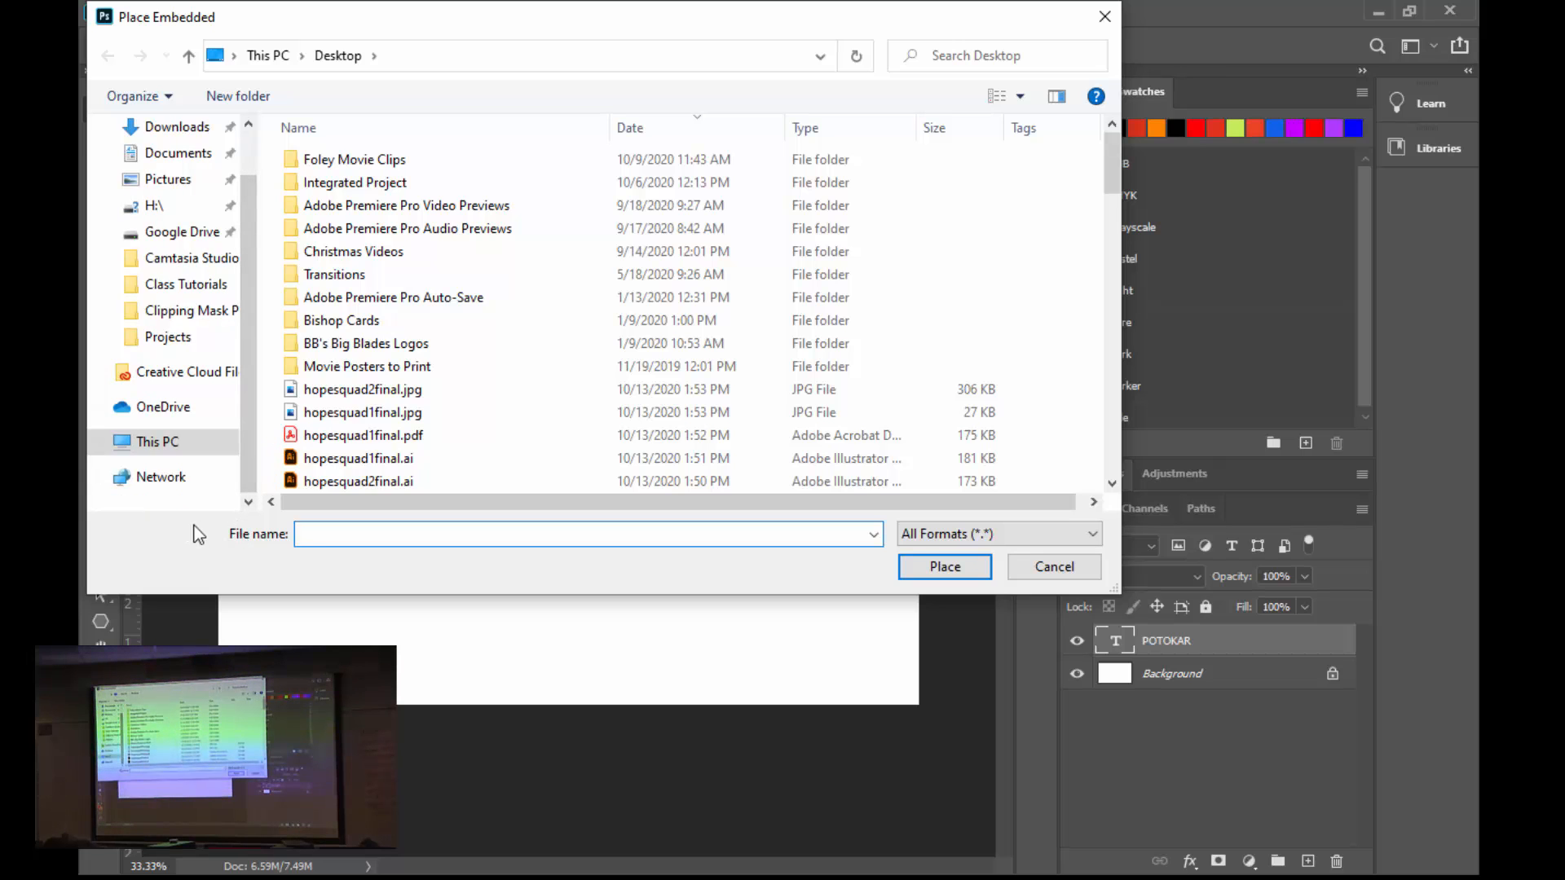
left_click(149, 448)
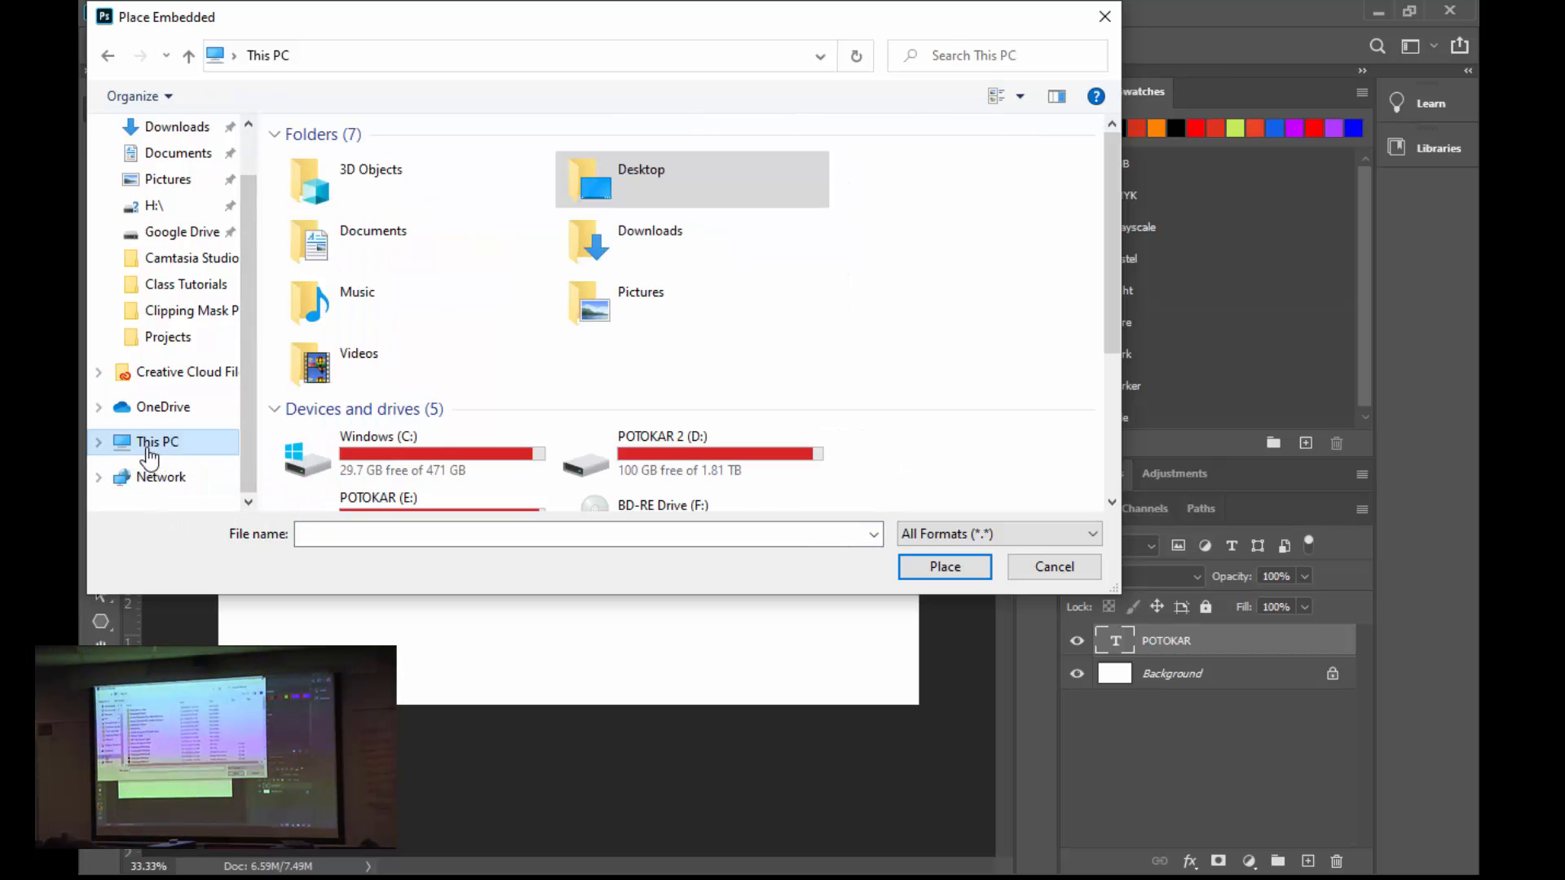
scroll(572, 445, "down", 3)
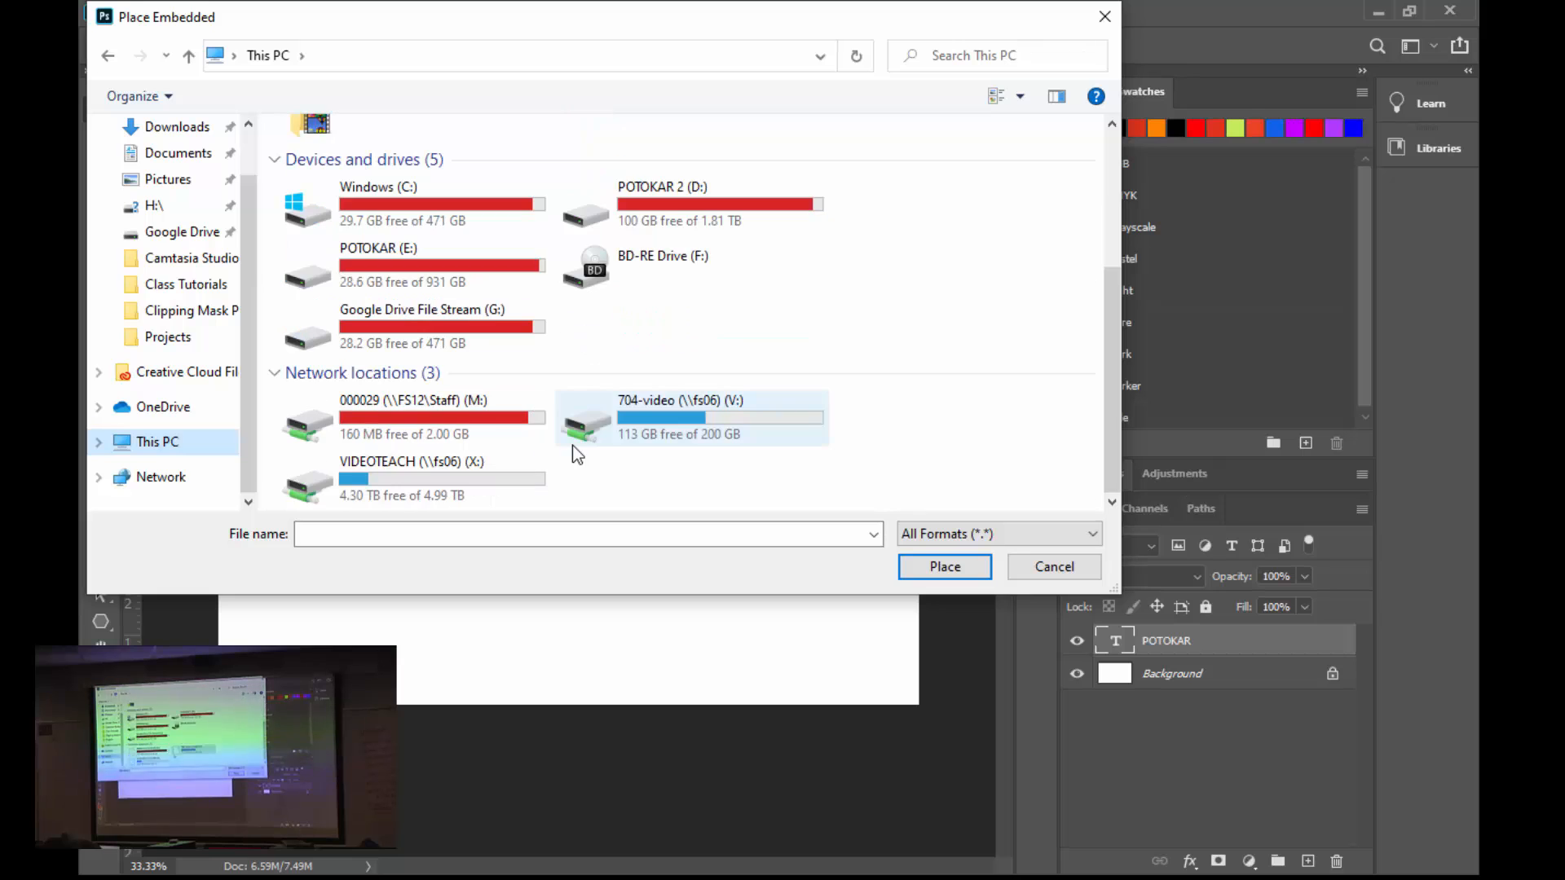
double_click(664, 409)
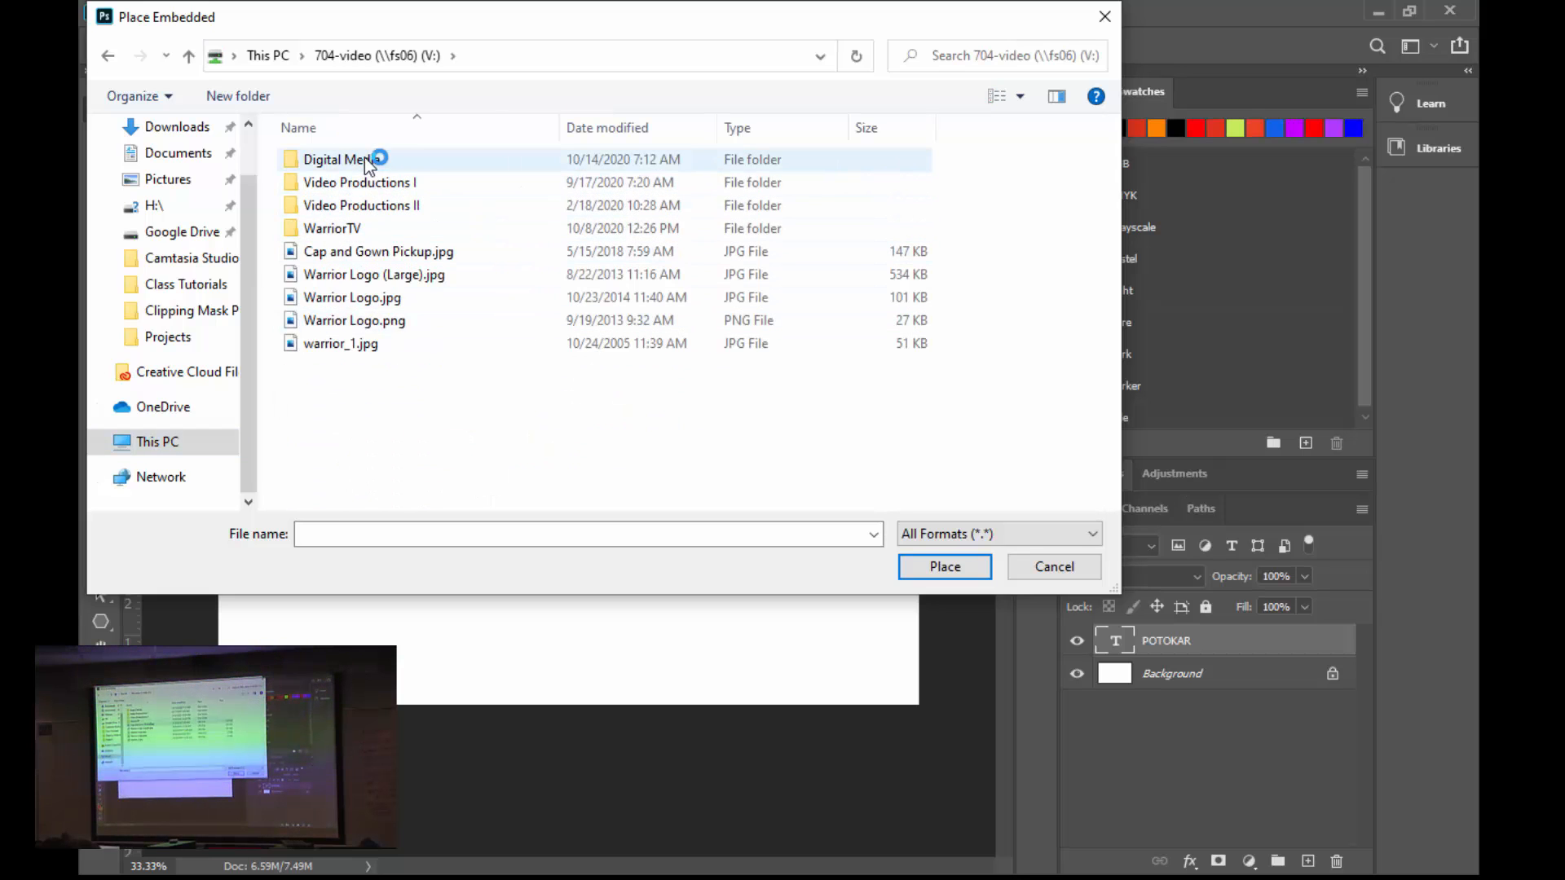
left_click(366, 160)
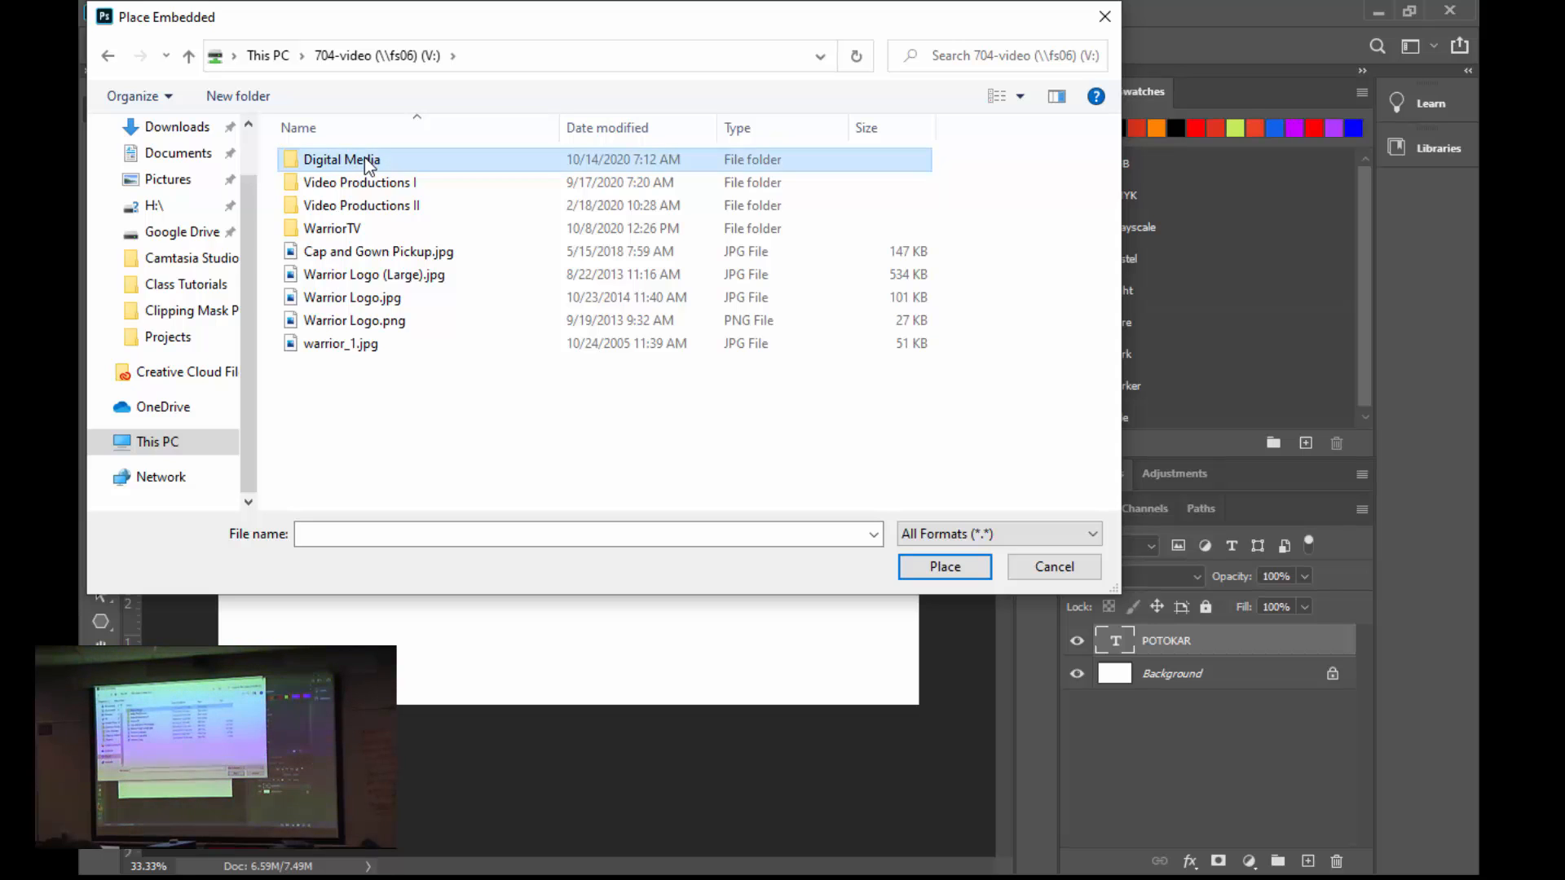
double_click(308, 163)
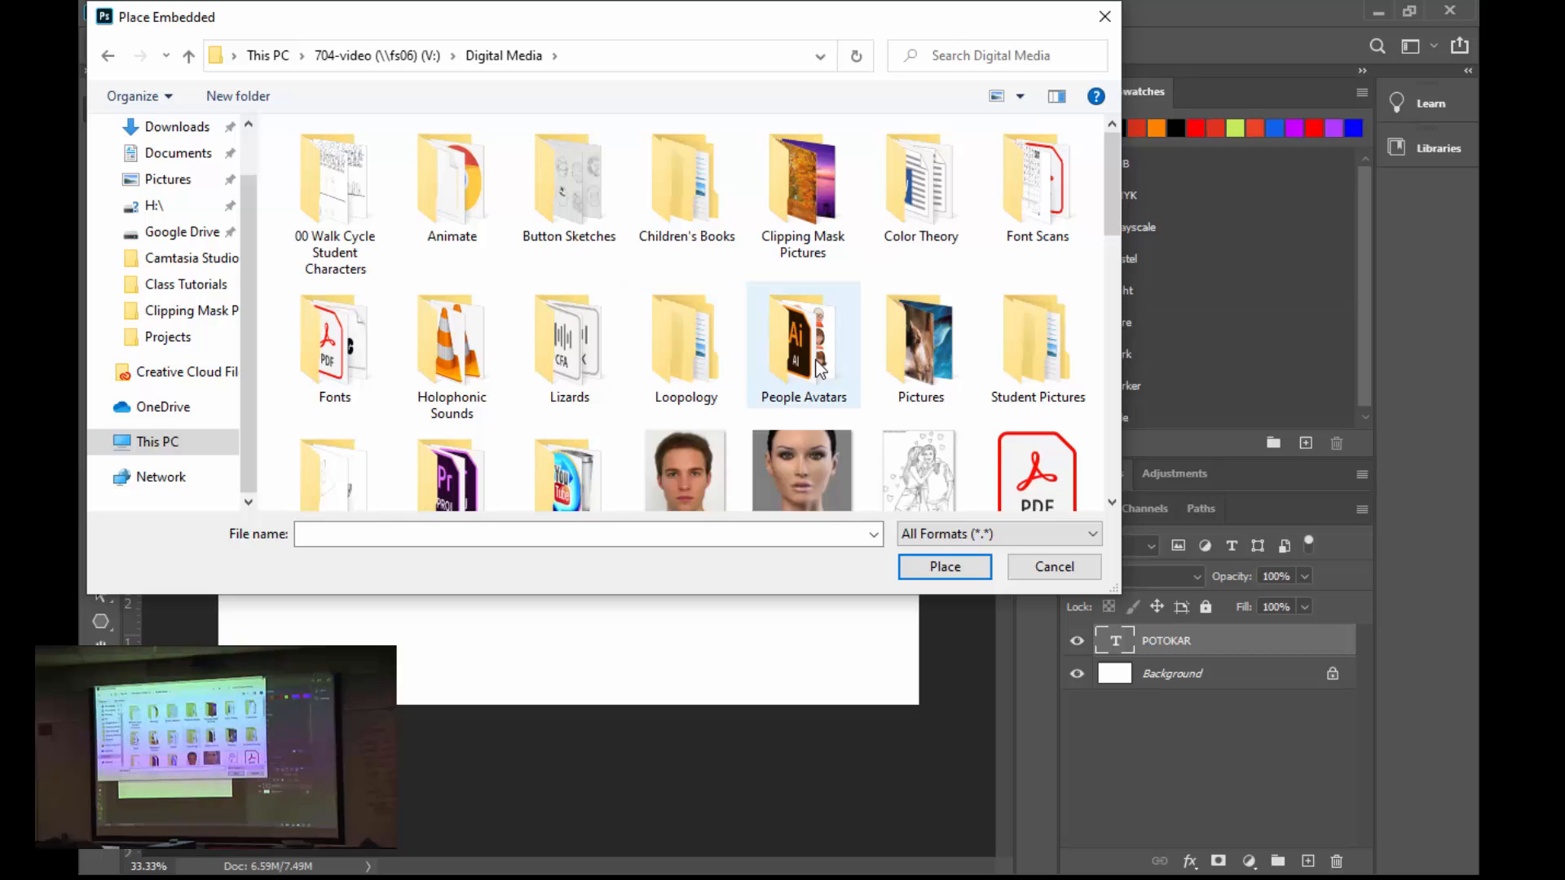
scroll(687, 407, "down", 1)
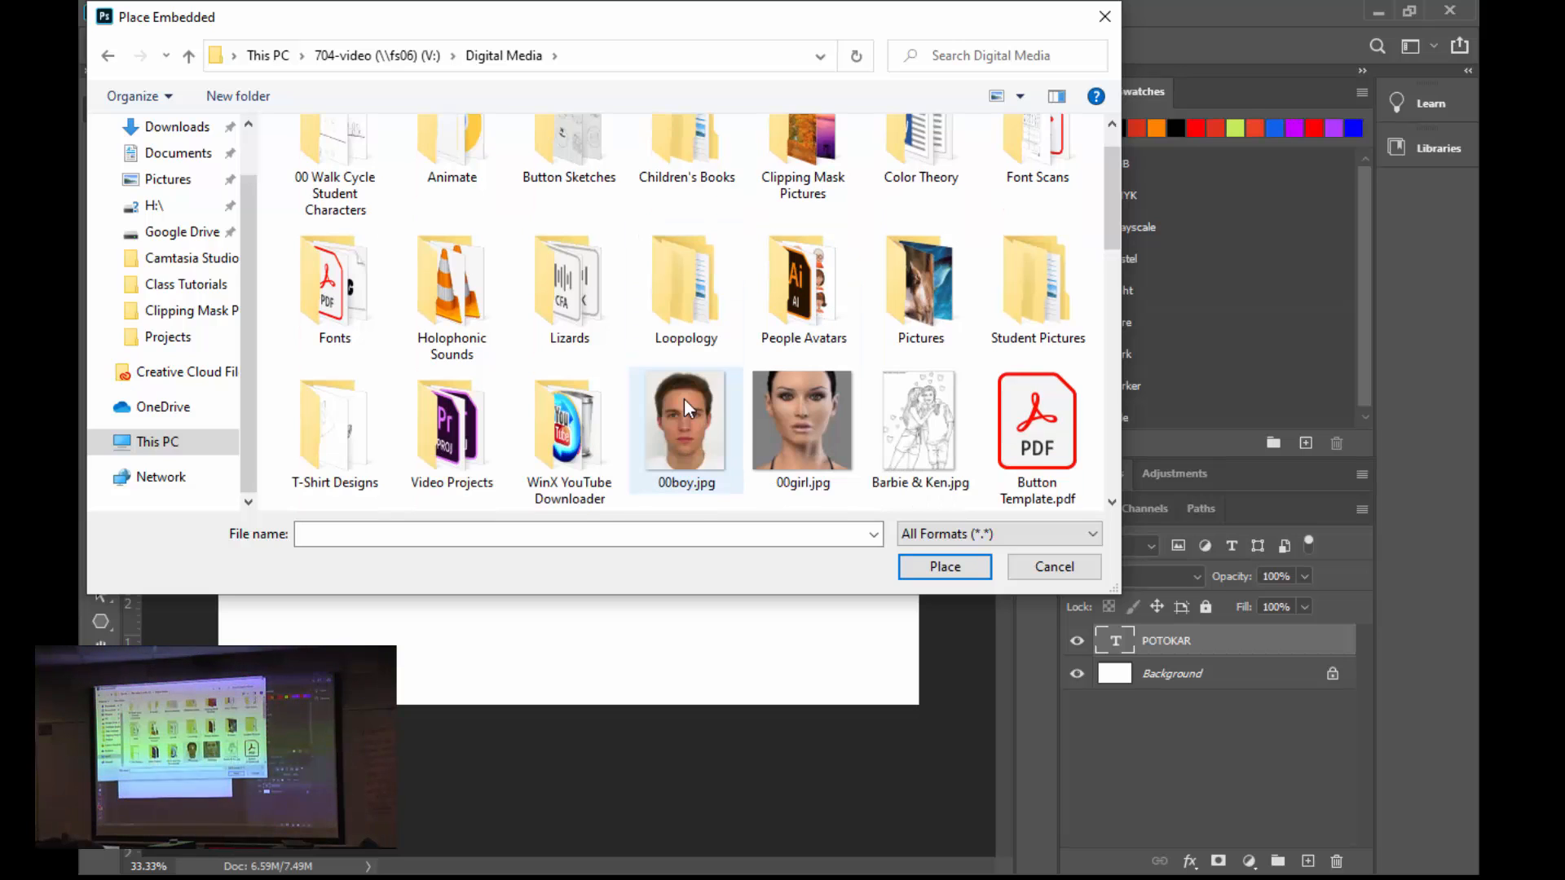
scroll(686, 407, "up", 1)
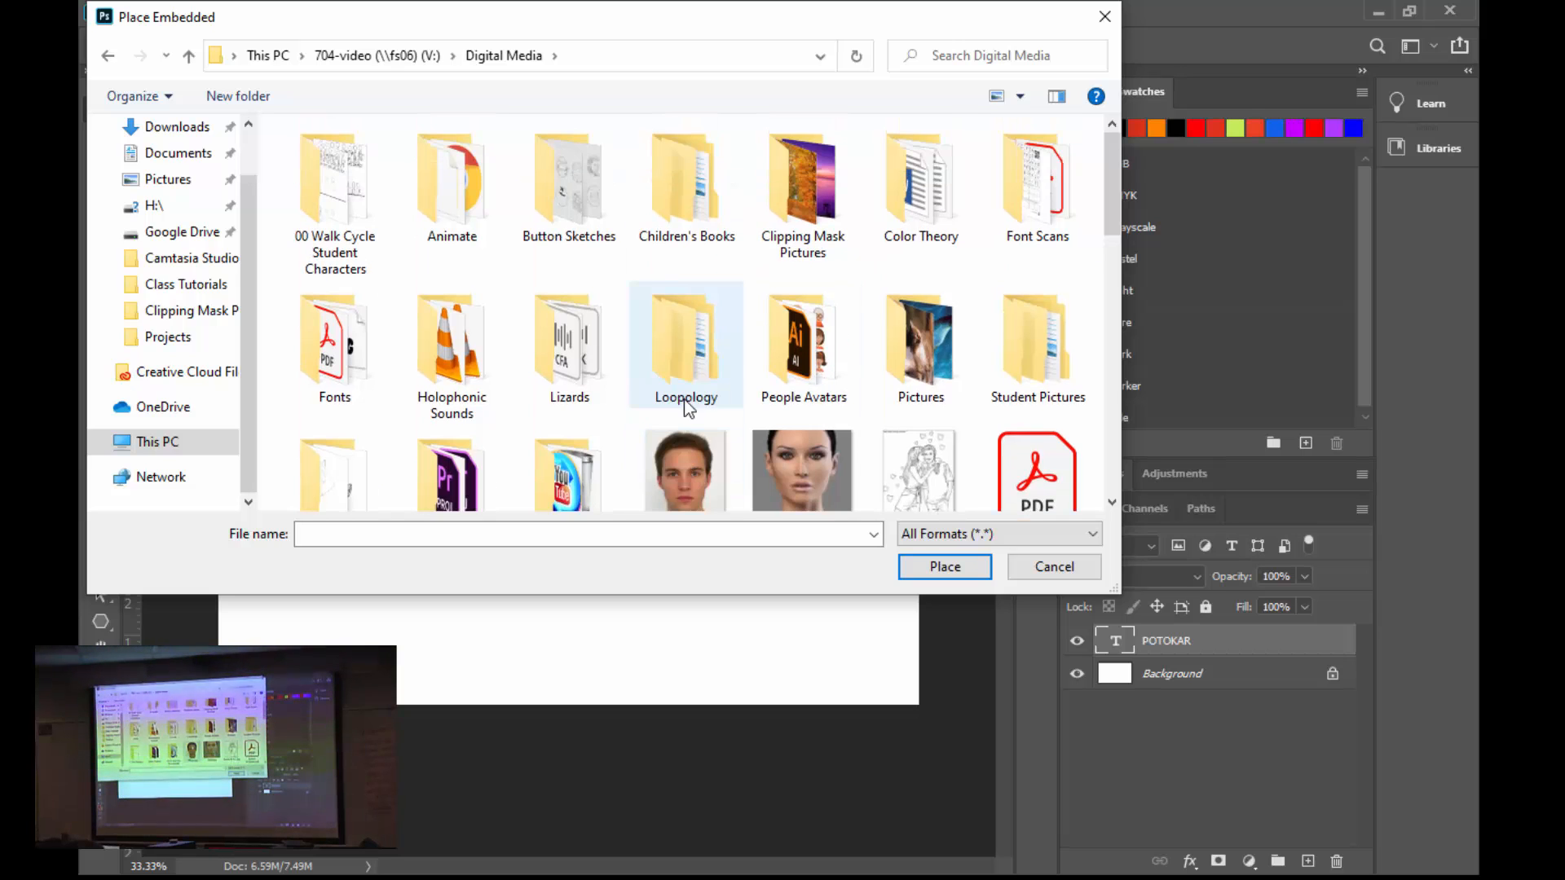
double_click(806, 216)
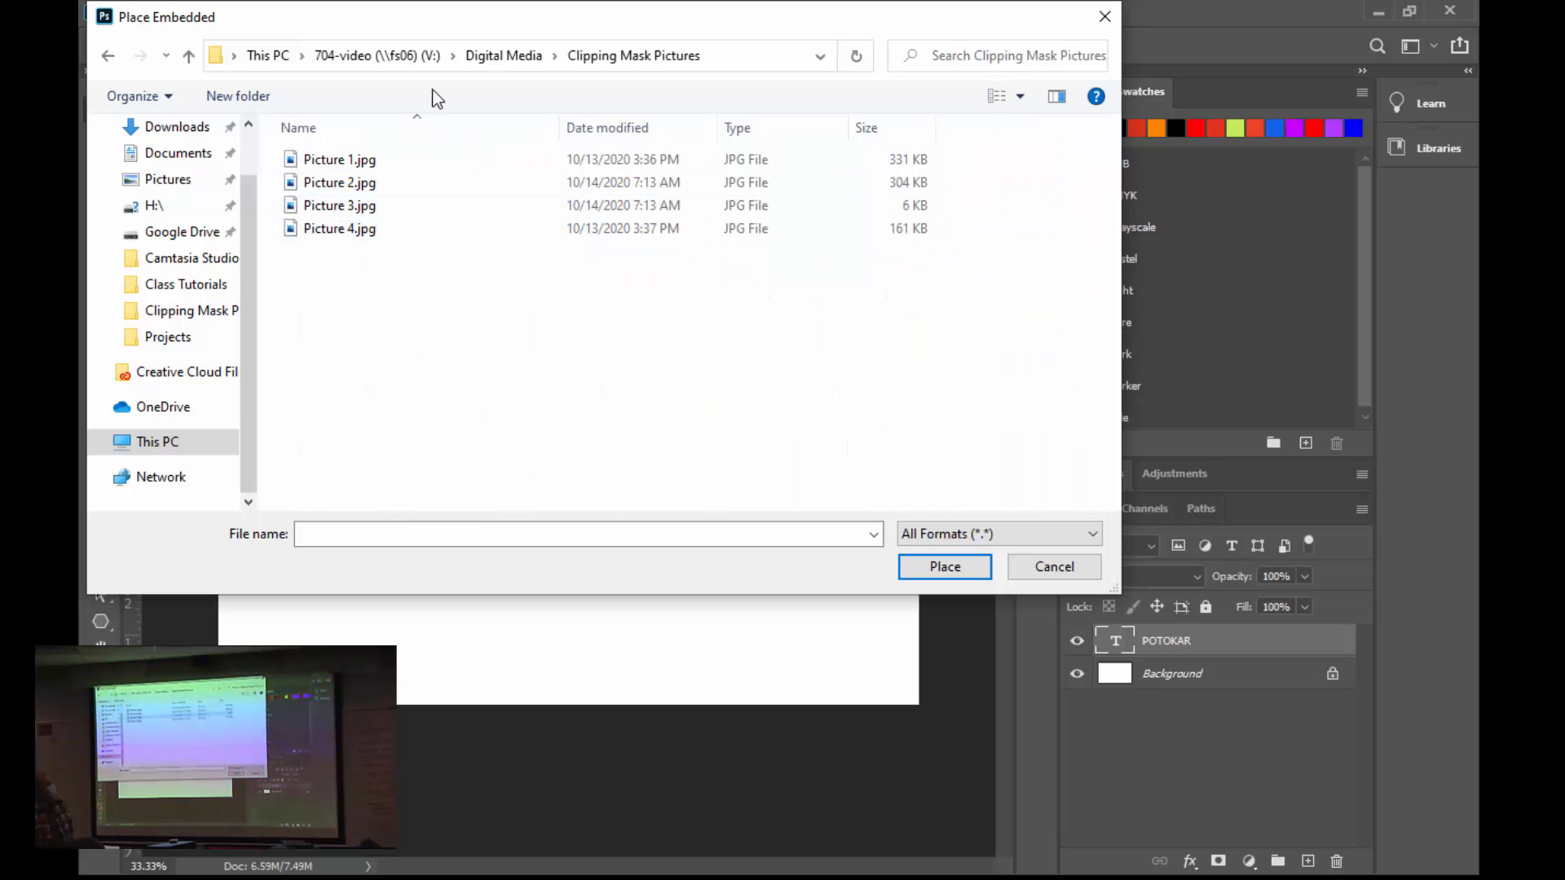
double_click(364, 160)
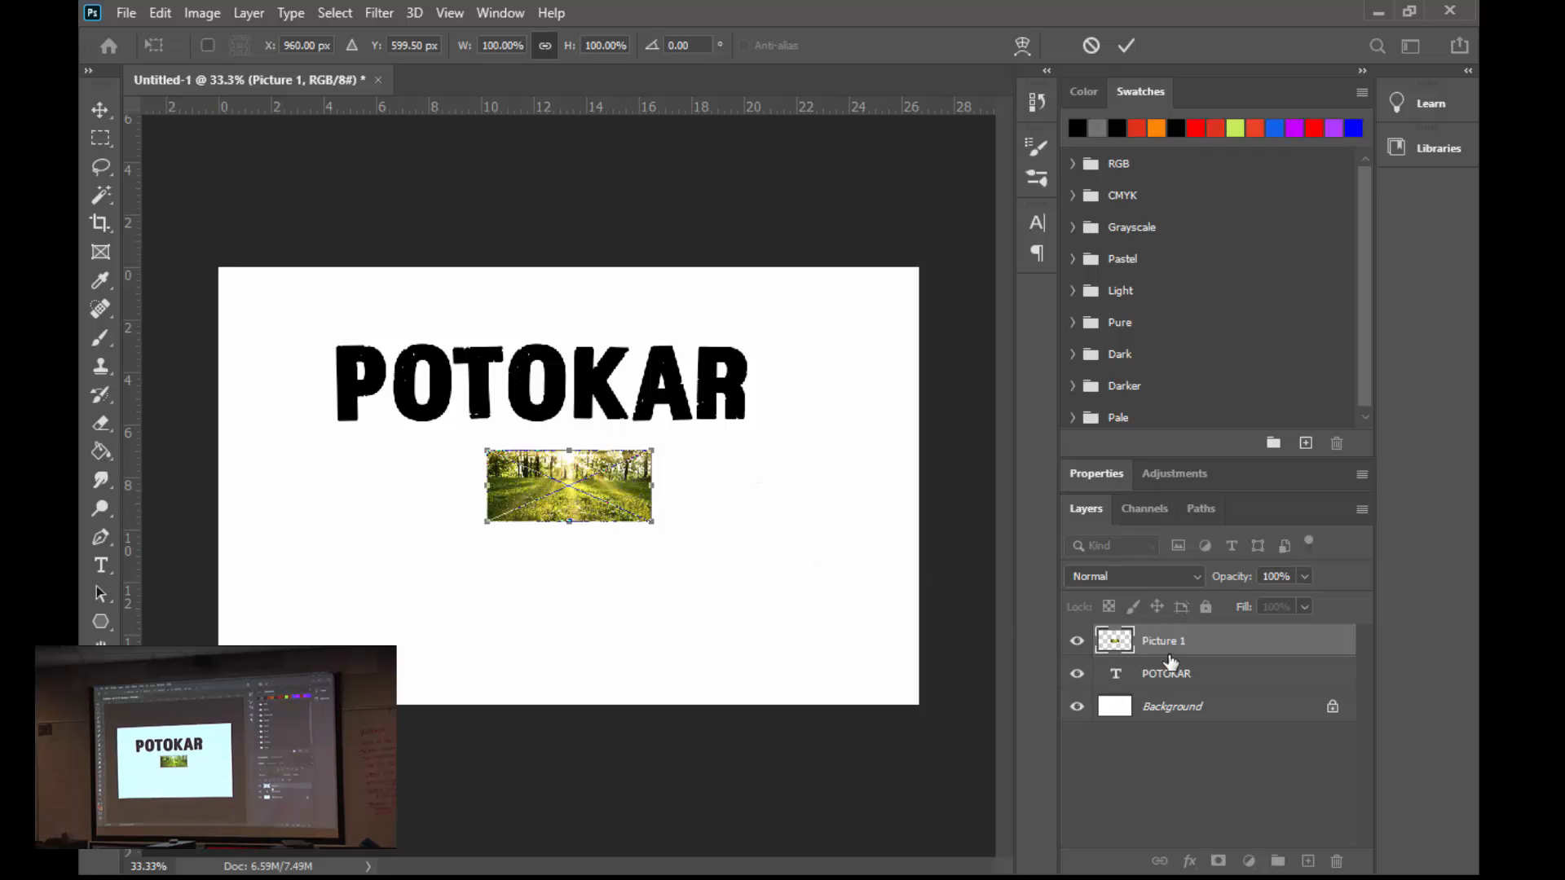
- Scale the placed forest picture to about 295% and position it so it fully covers the name text
left_click_drag(624, 489, 810, 511)
left_click_drag(756, 440, 740, 443)
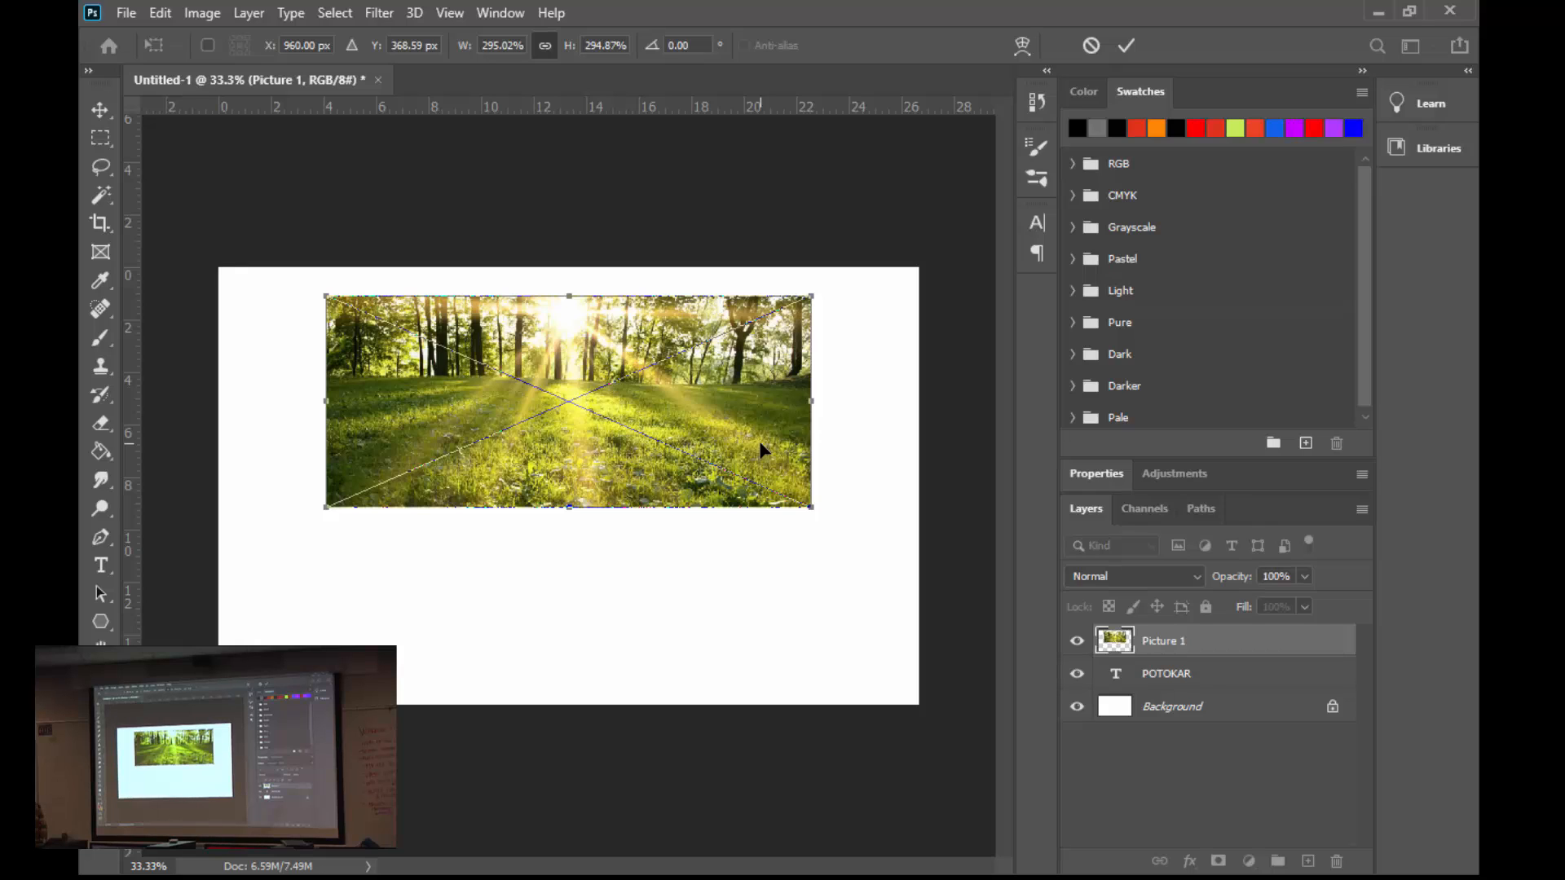
left_click(1124, 45)
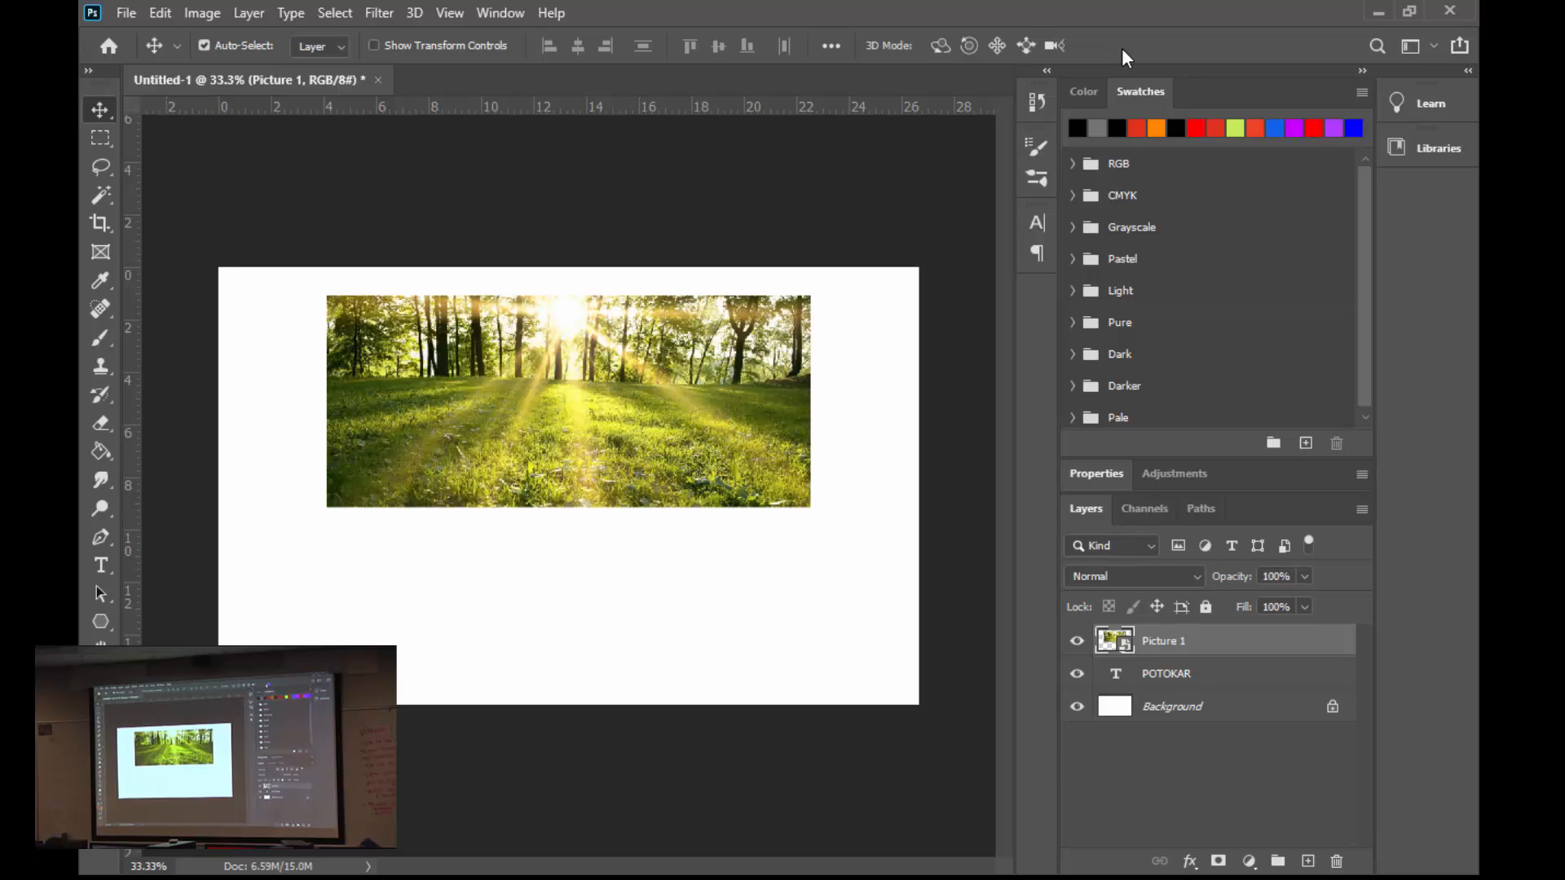
- Create a clipping mask from Picture 1 onto the text layer and reposition the picture within the letters
right_click(1206, 647)
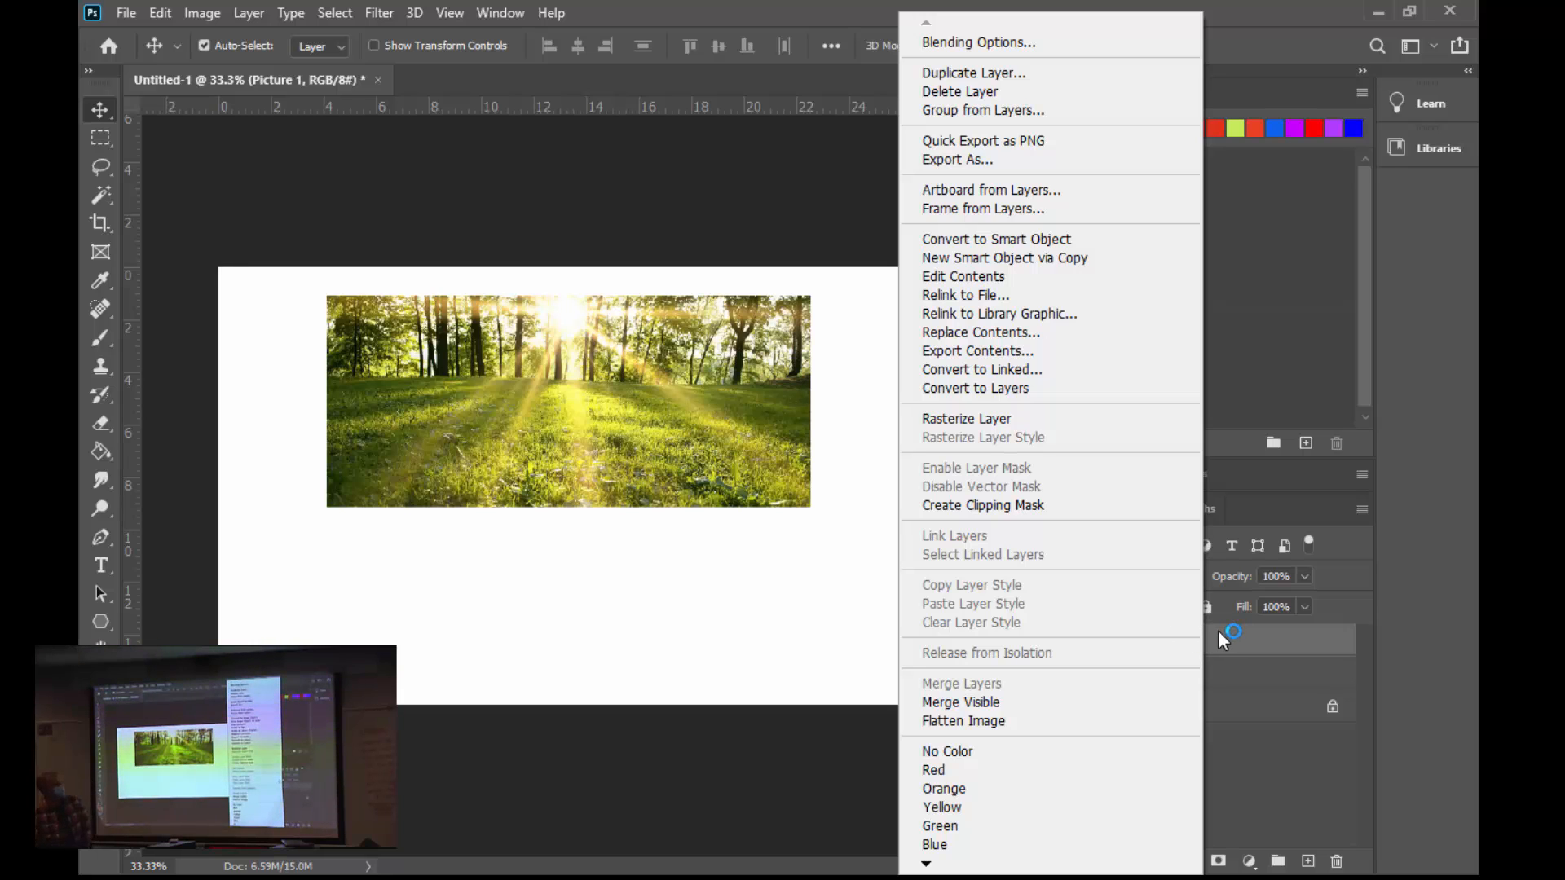
left_click(1009, 507)
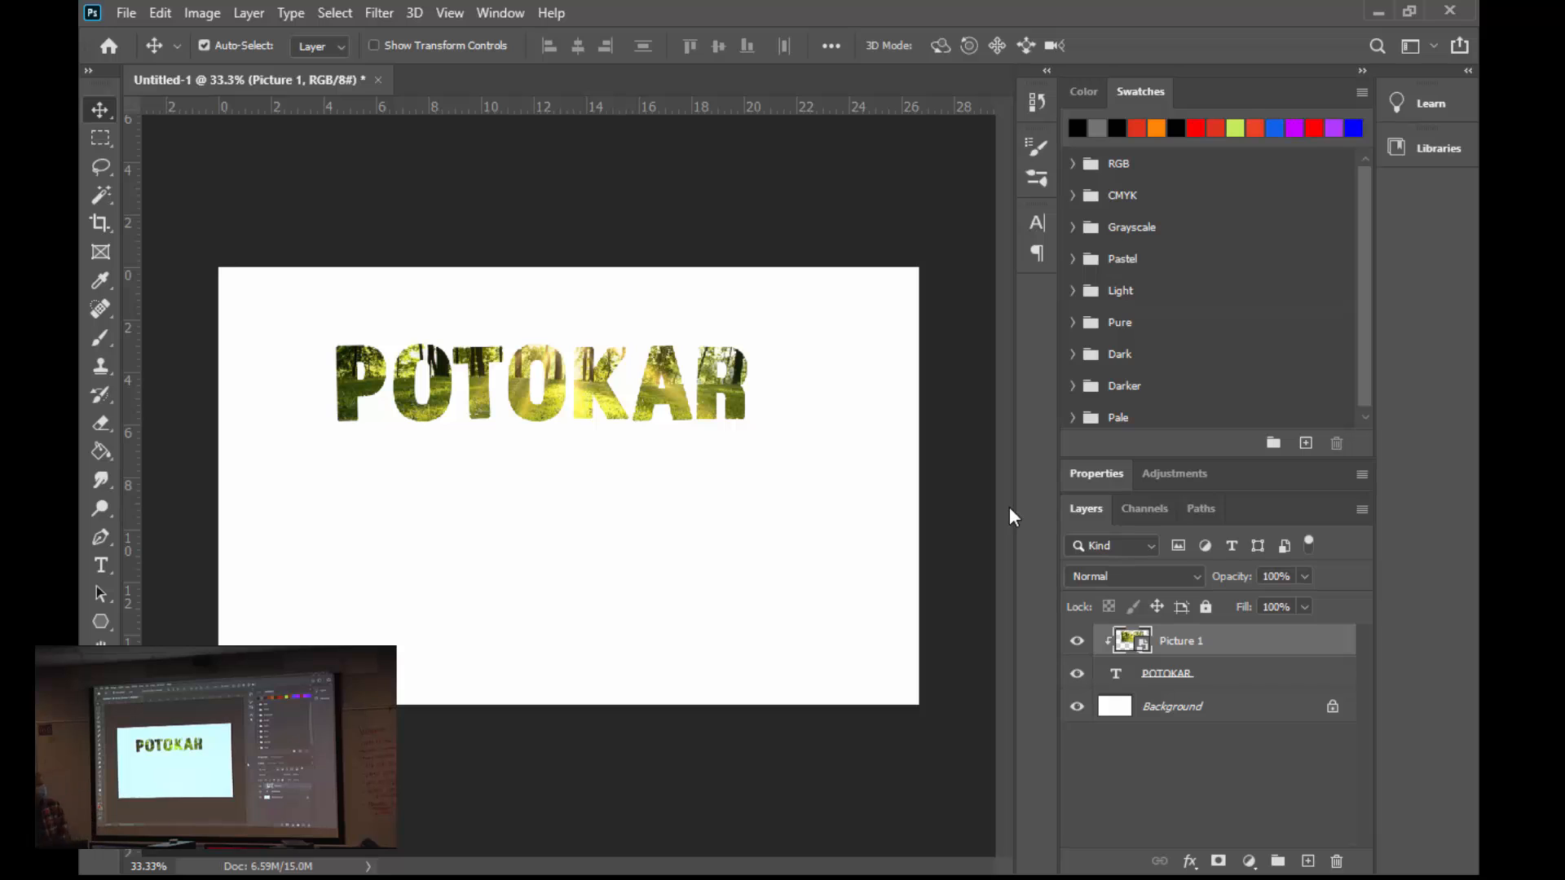
mouse_move(661, 408)
left_mouse_down()
mouse_move(743, 407)
mouse_move(640, 405)
left_mouse_up()
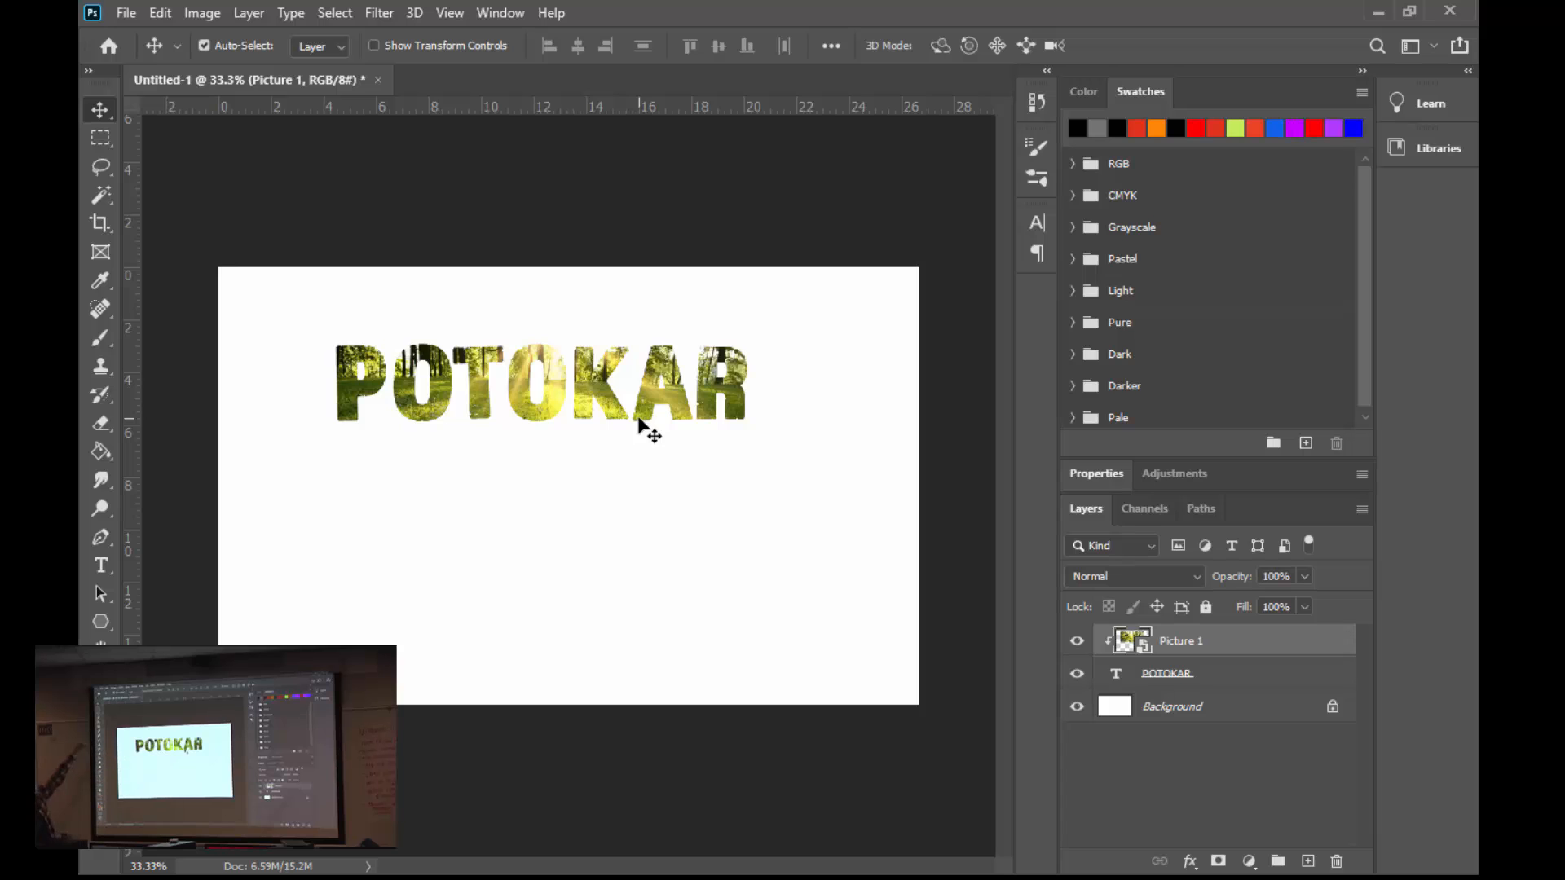
left_click_drag(600, 396, 611, 428)
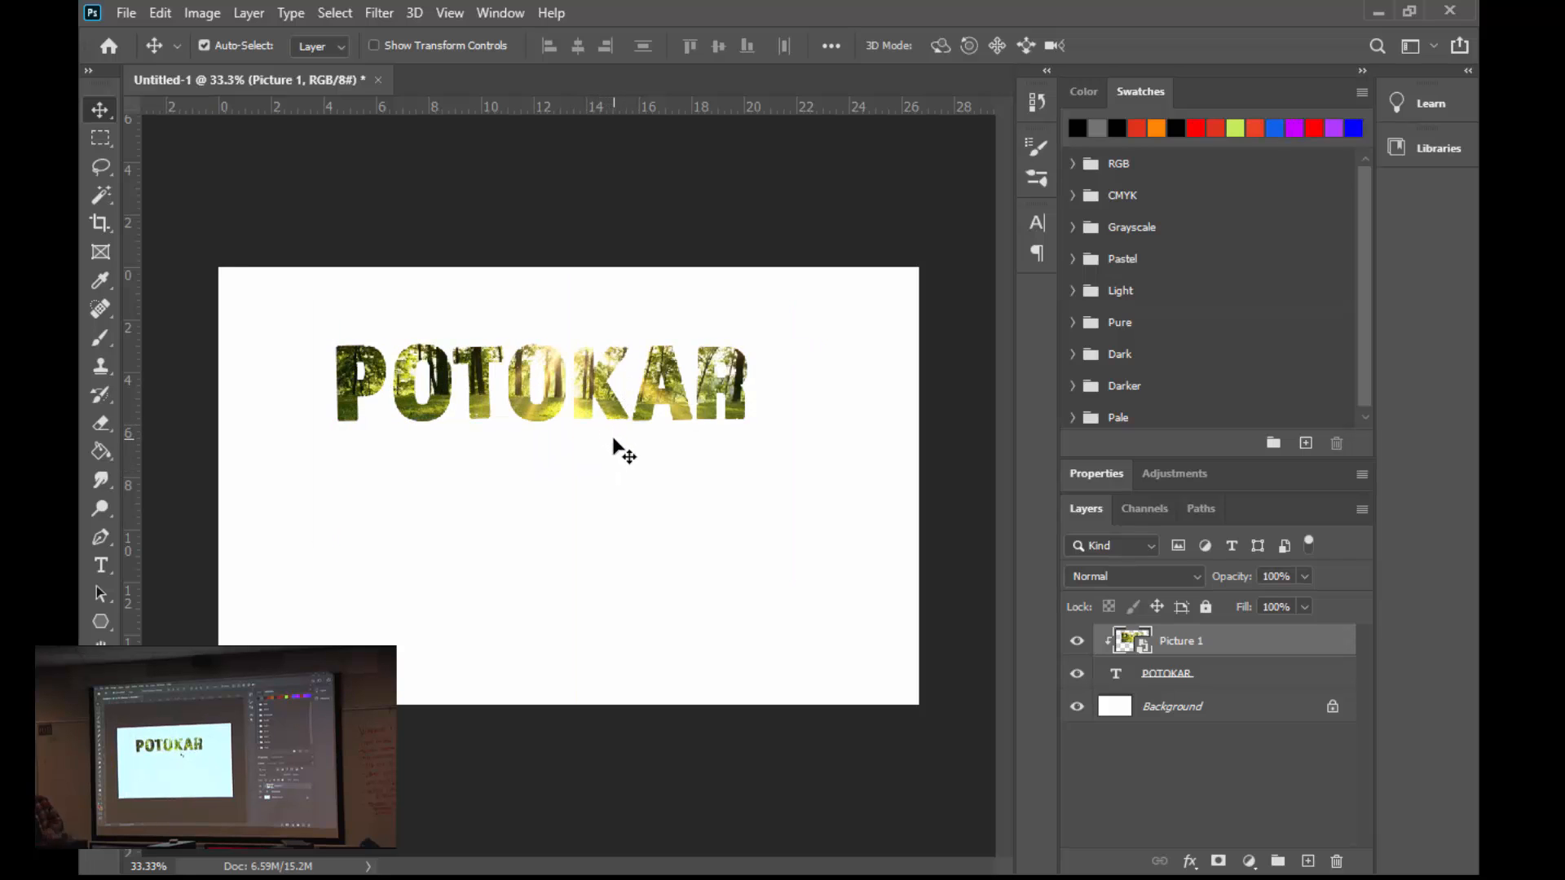
- Draw a red 15-sided star polygon with 53% indented sides, about 903 px wide, and move it to the canvas's lower-left area below the name
left_click(96, 623)
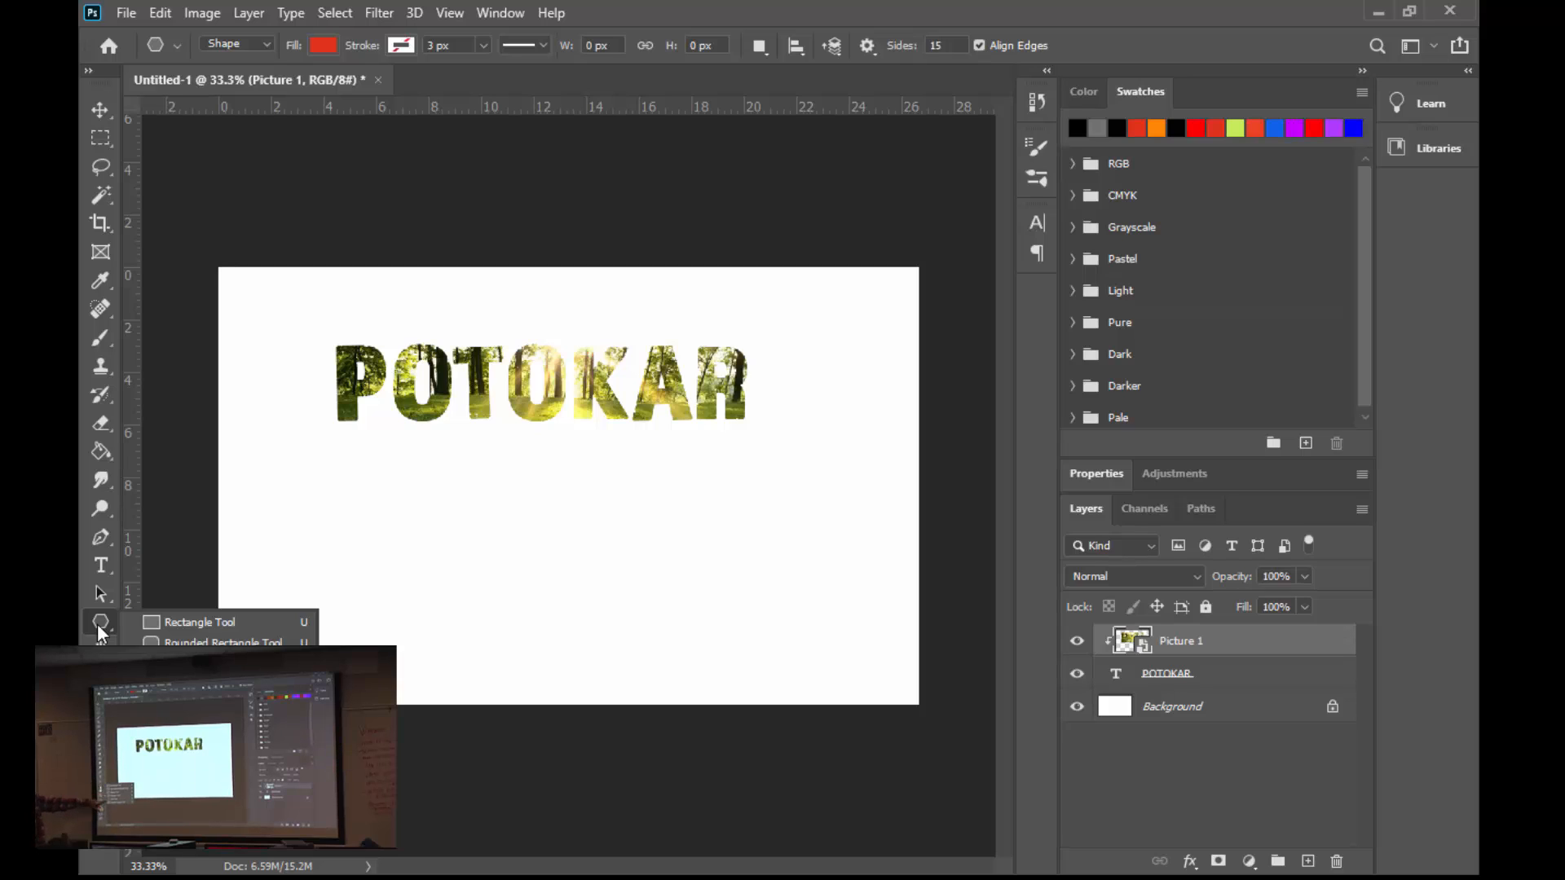
left_click(205, 685)
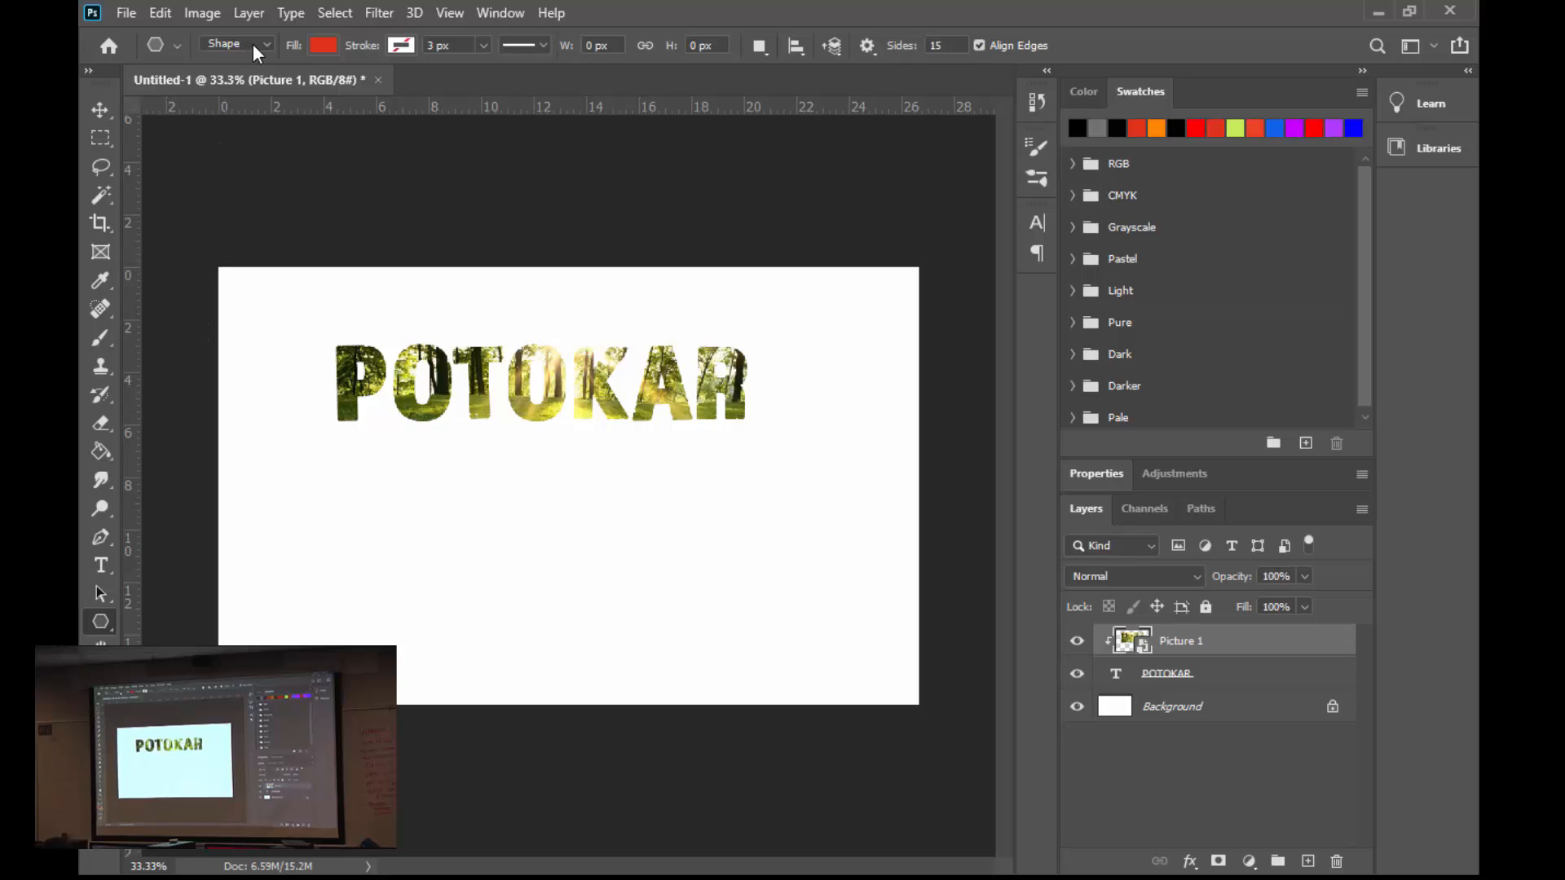
left_click(274, 38)
left_click(274, 38)
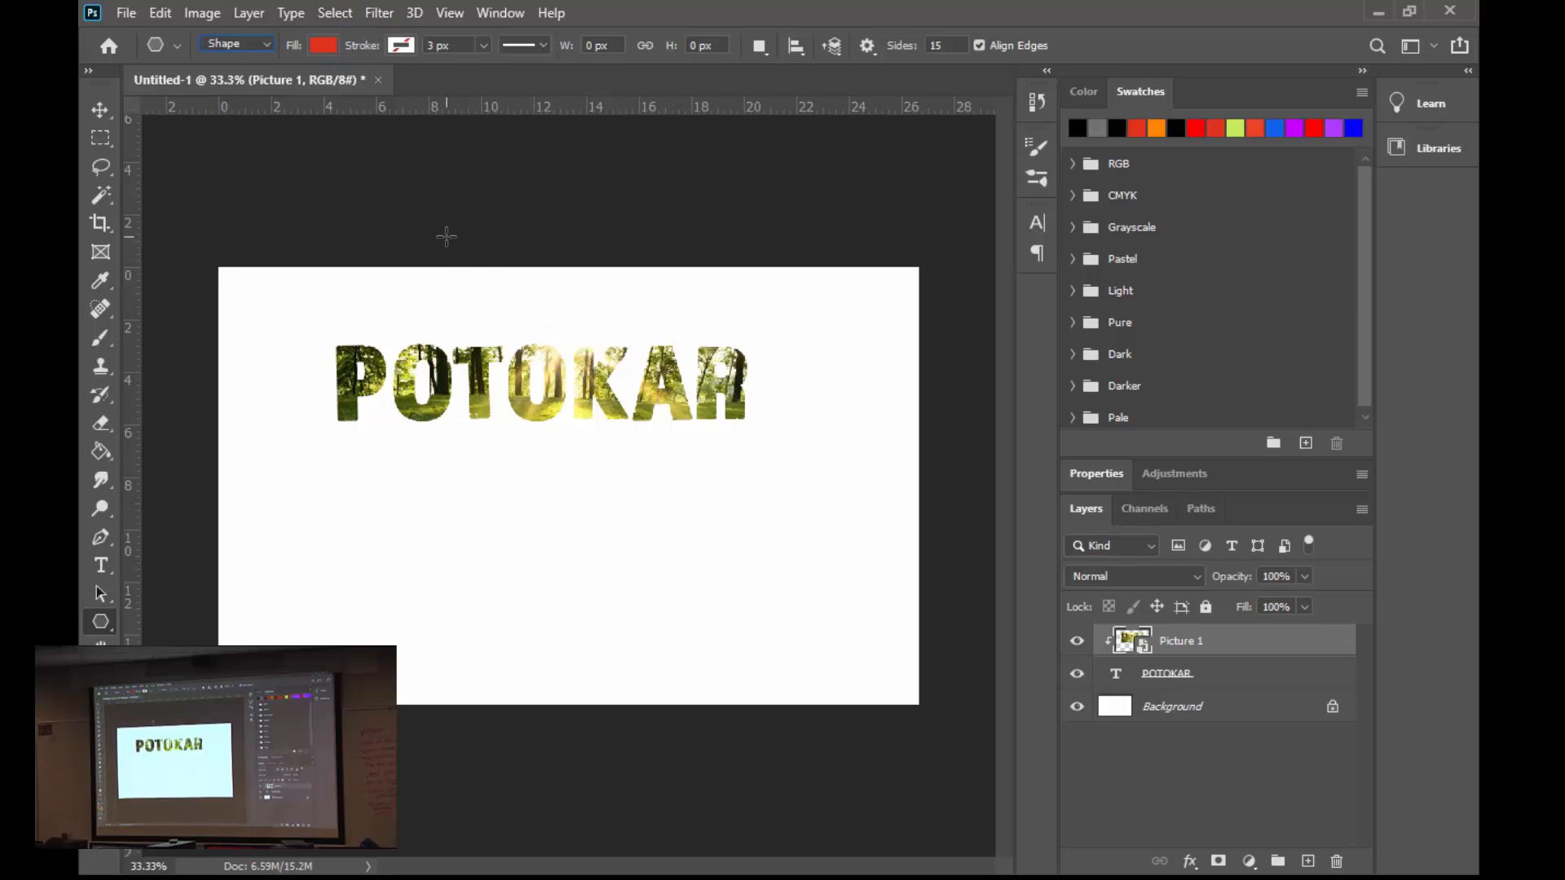
left_click(867, 45)
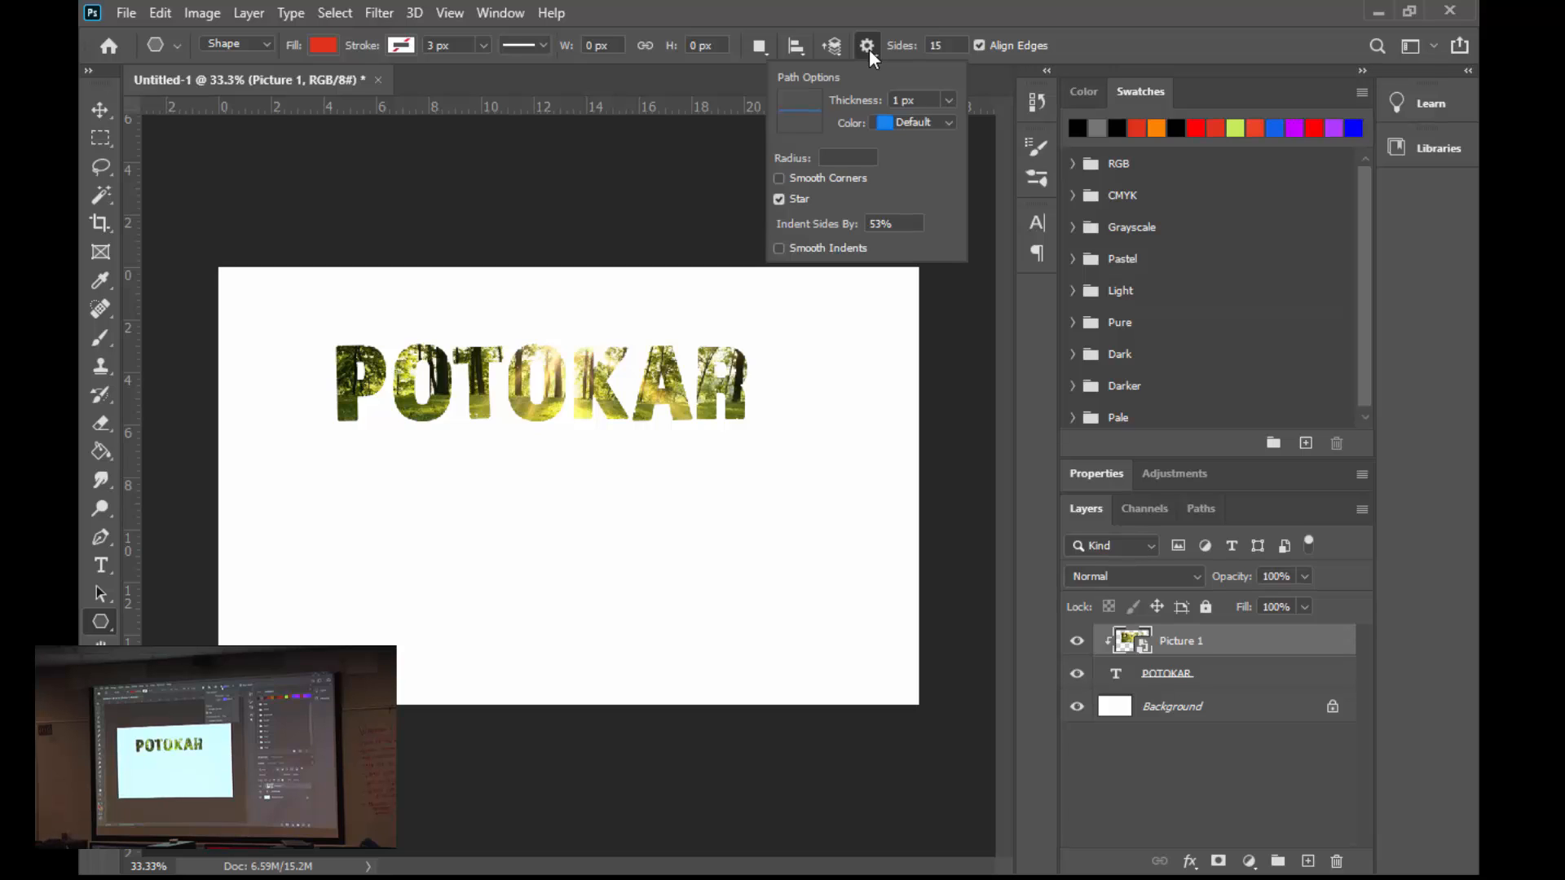
left_click(935, 38)
left_click(782, 200)
left_click_drag(600, 471, 730, 570)
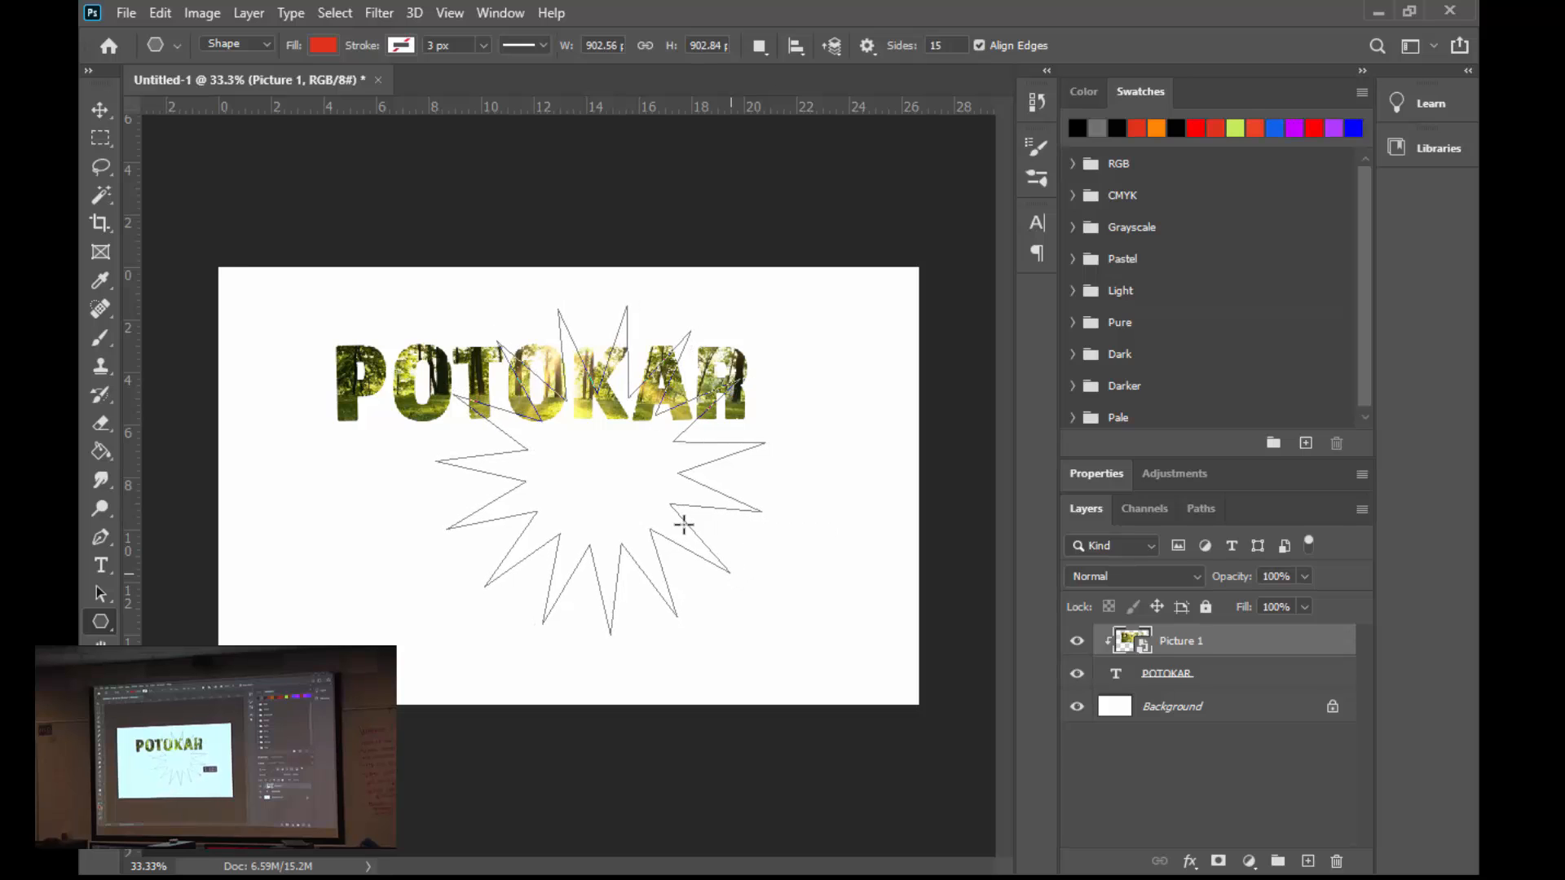
left_click(104, 113)
left_click_drag(592, 478, 340, 534)
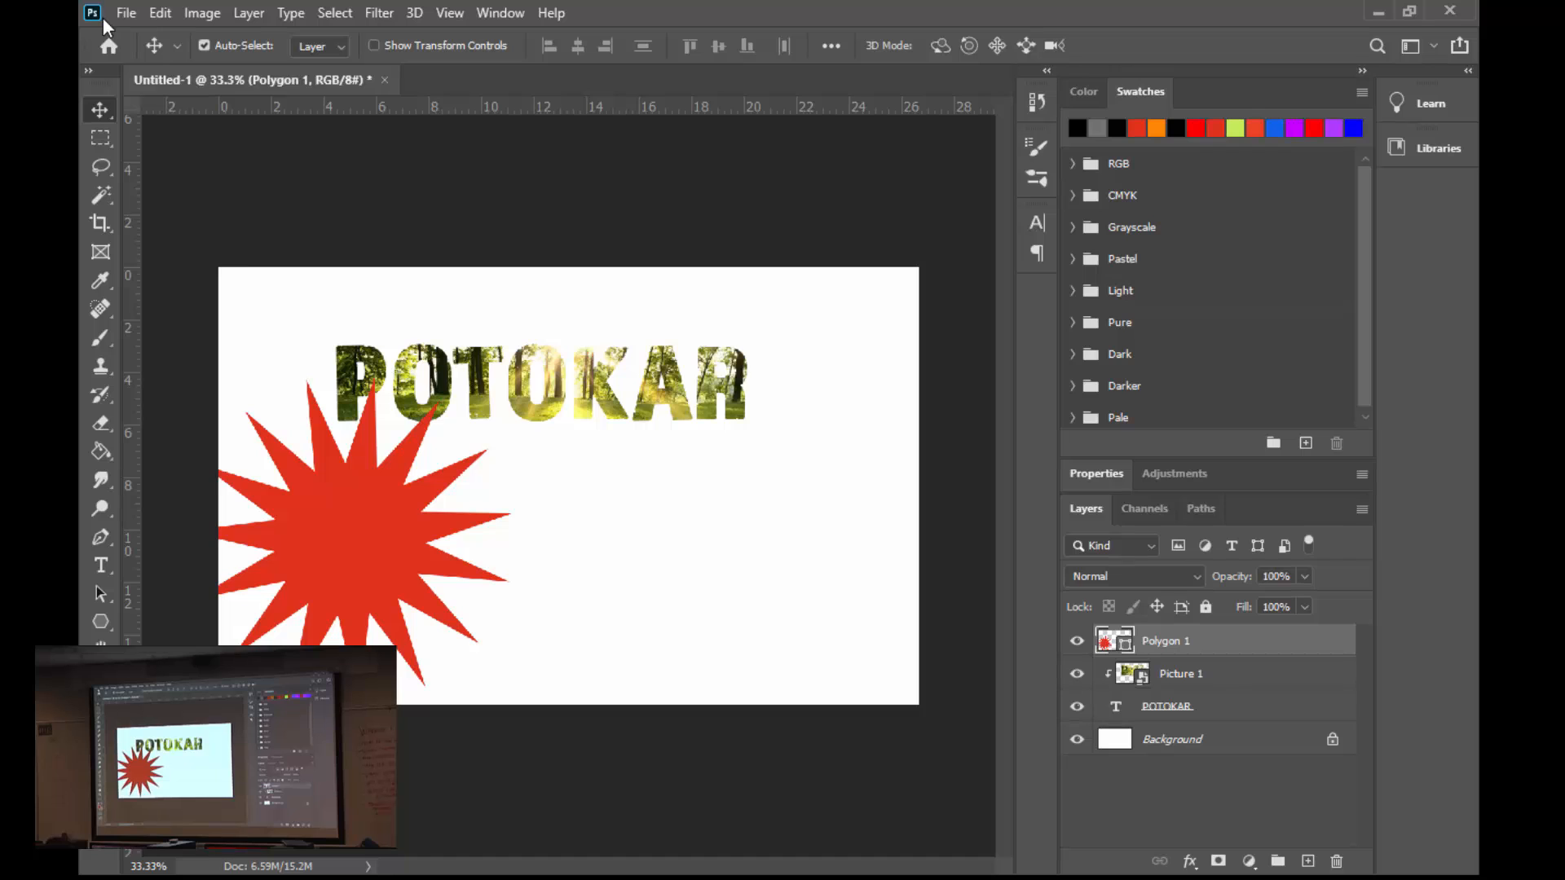
- Place Picture 2.jpg as an embedded image from the Clipping Mask Pictures folder
left_click(129, 16)
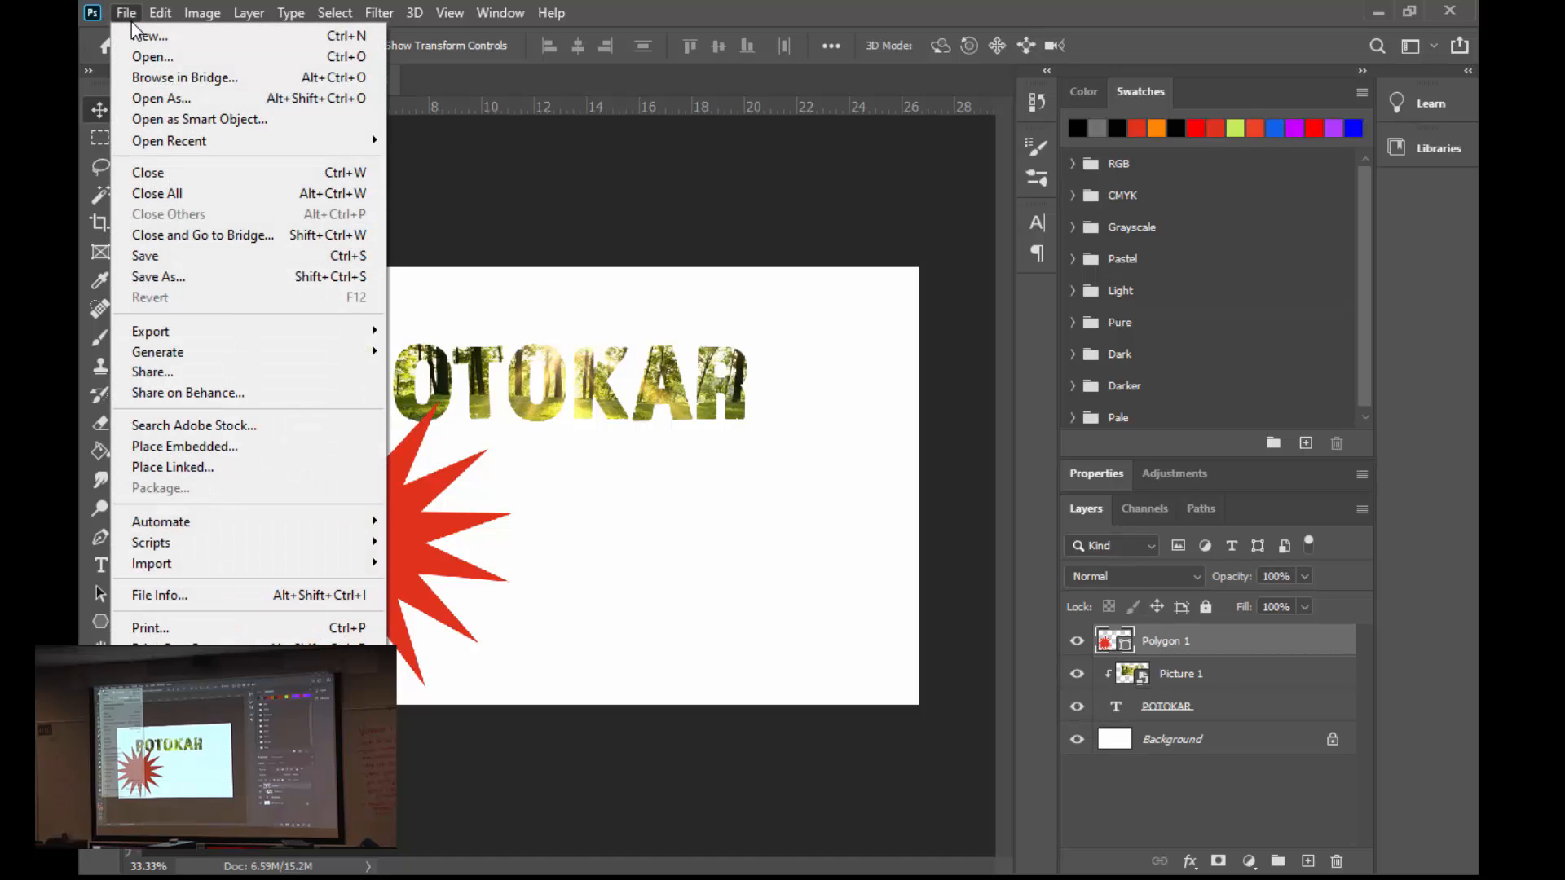
left_click(215, 453)
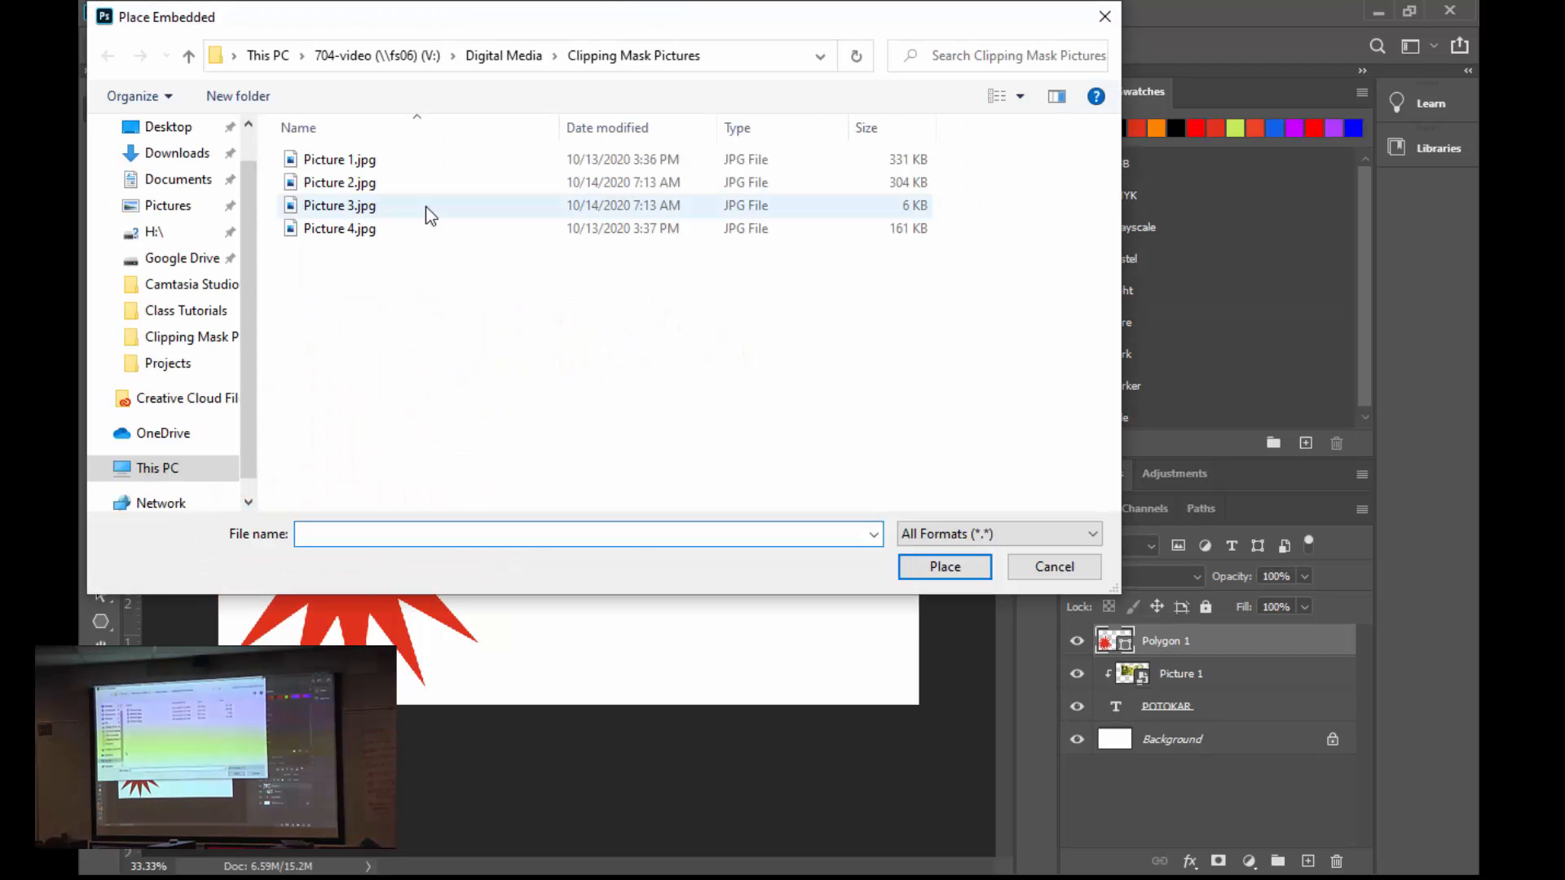
double_click(341, 183)
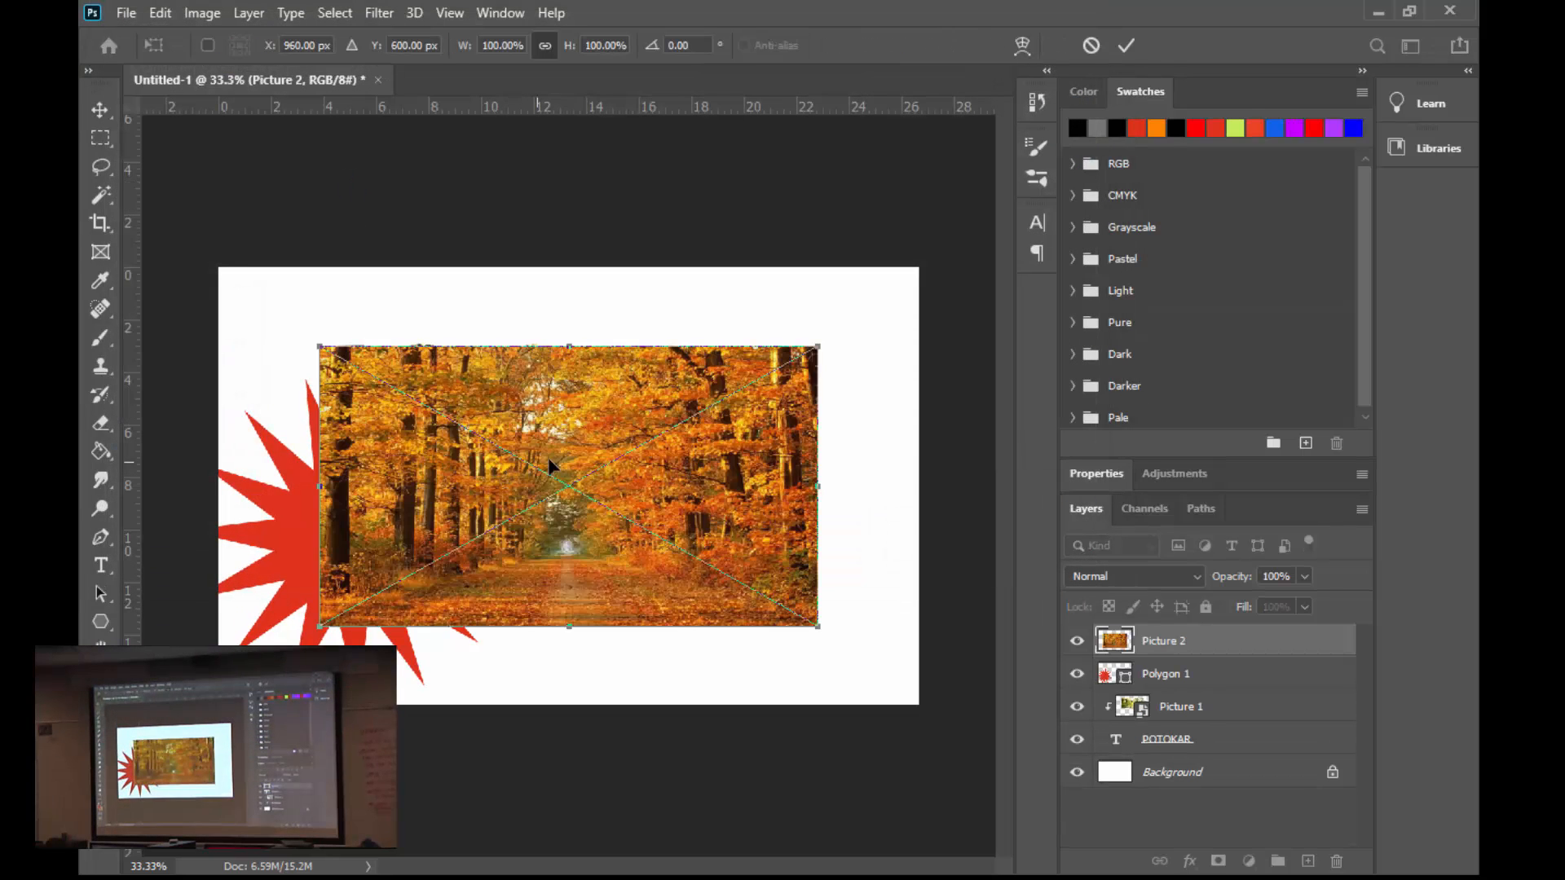
- Scale the placed autumn picture to about 120% and position it so it covers the red star
left_click_drag(592, 418, 438, 491)
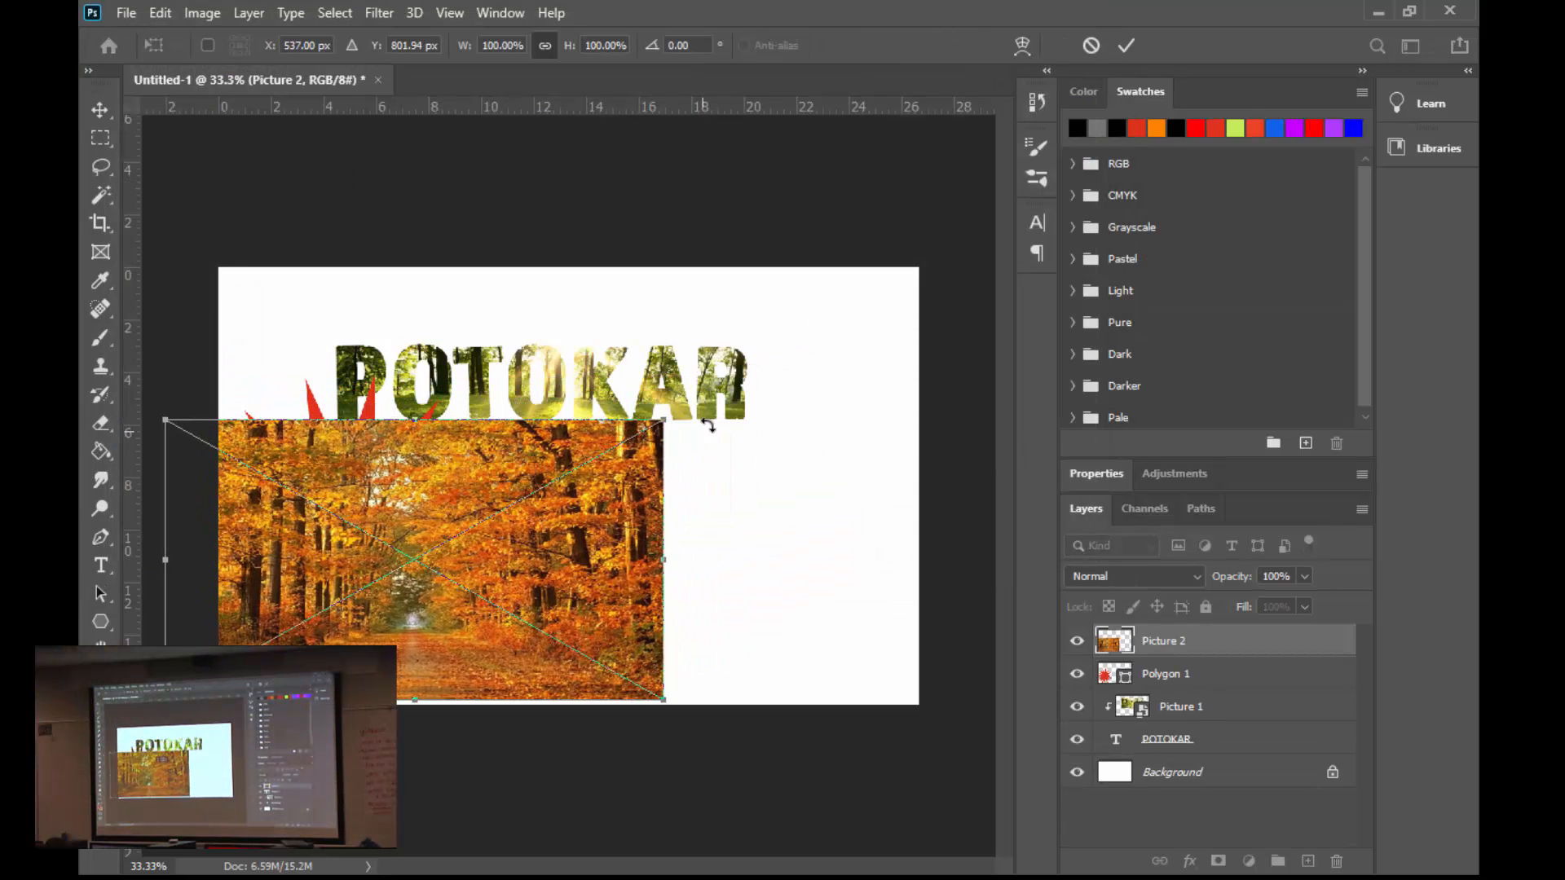
left_click_drag(664, 421, 761, 359)
left_click_drag(631, 478, 610, 496)
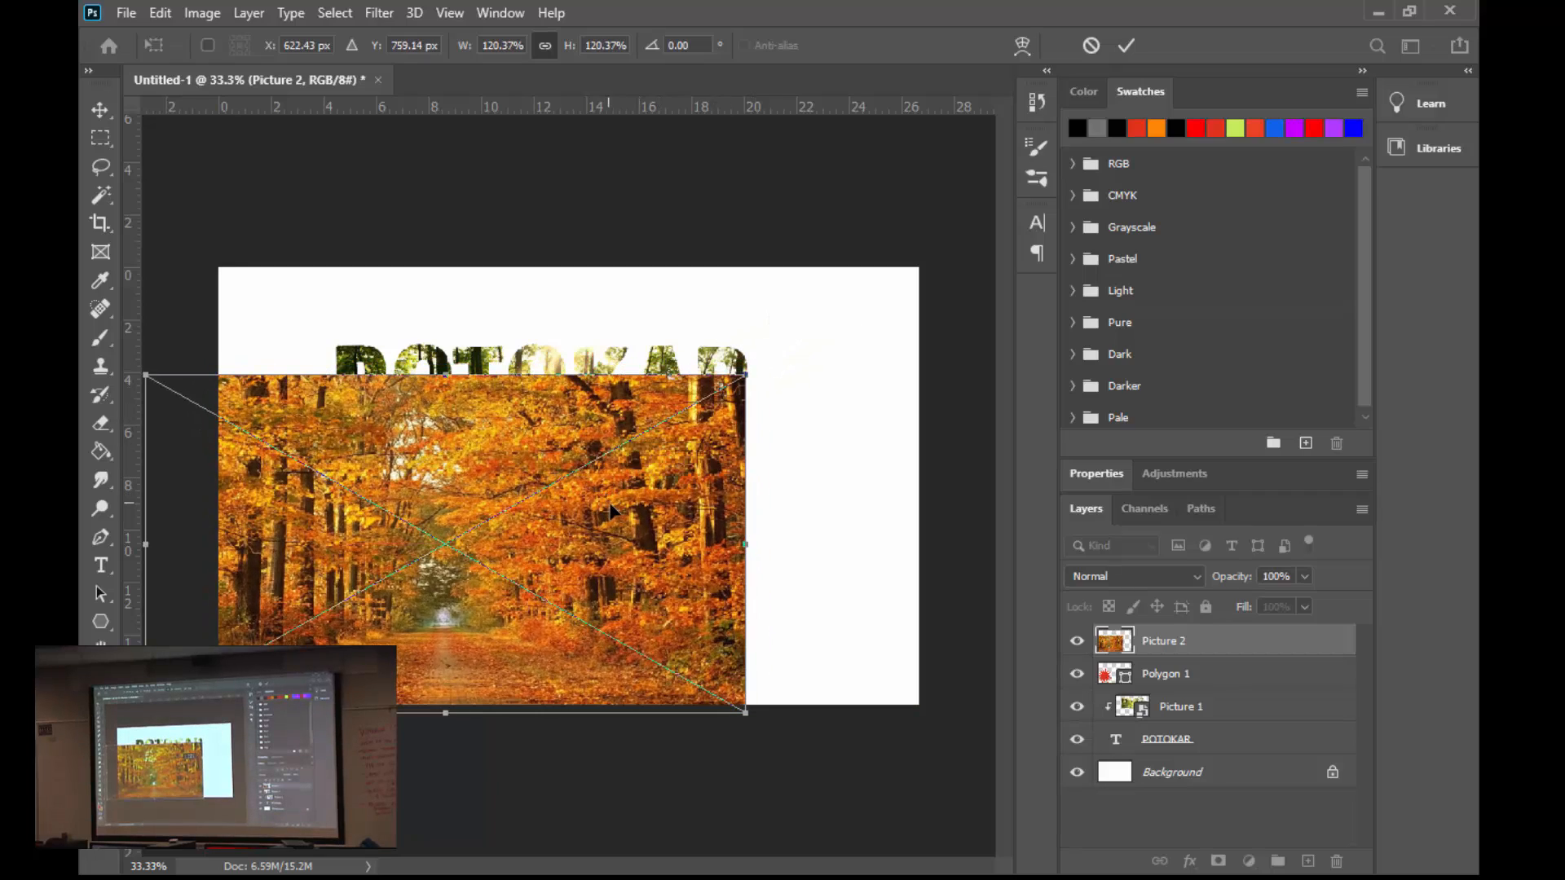
left_click(1123, 41)
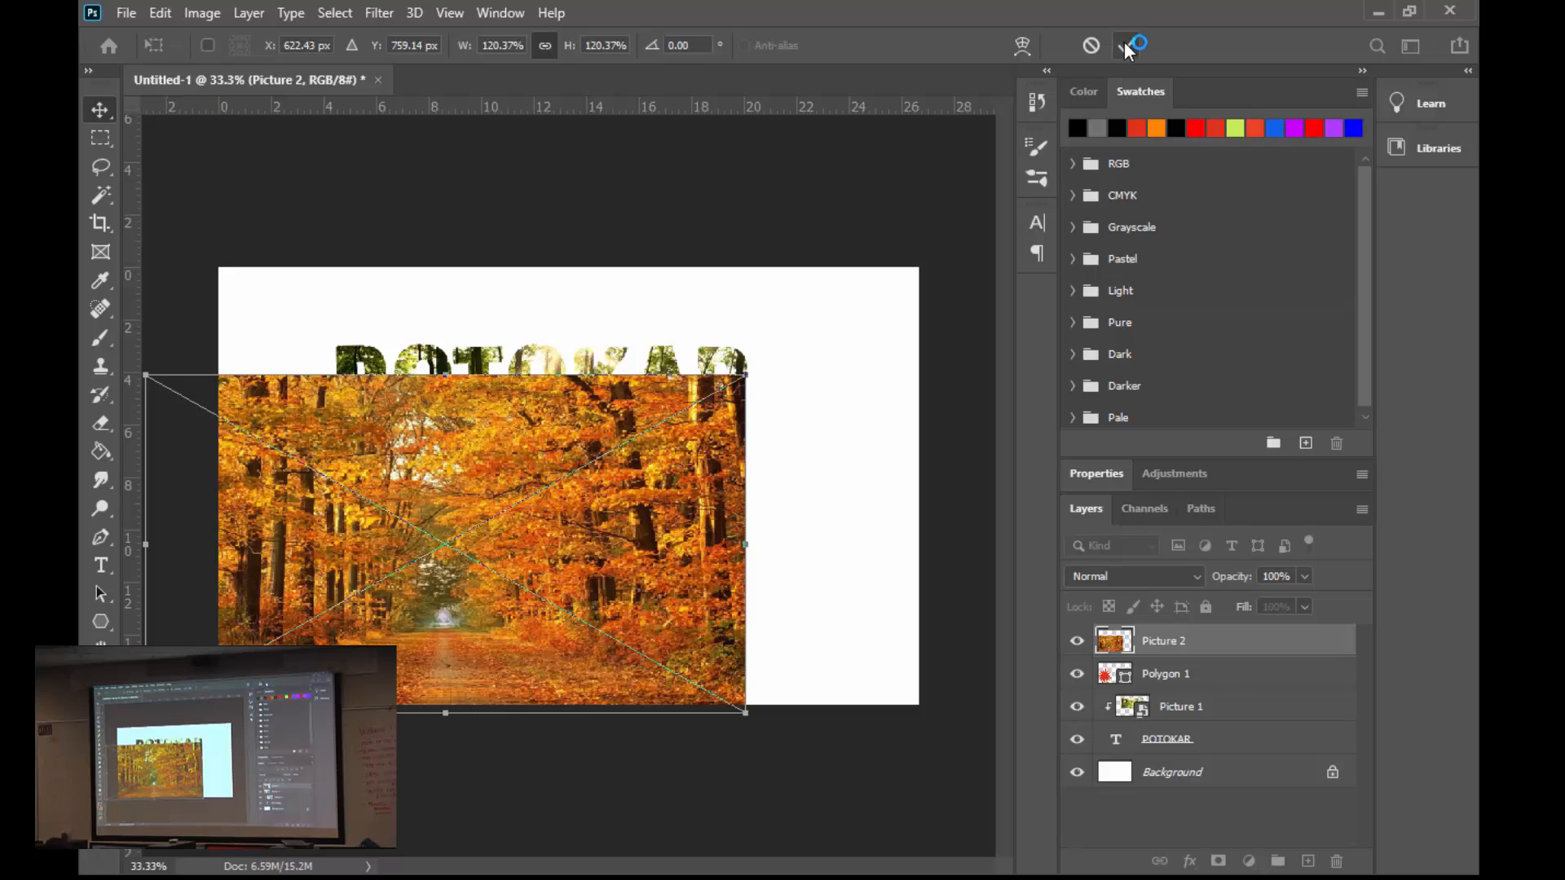
- Create a clipping mask from the Picture 2 layer onto the star's Polygon 1 layer
right_click(1183, 641)
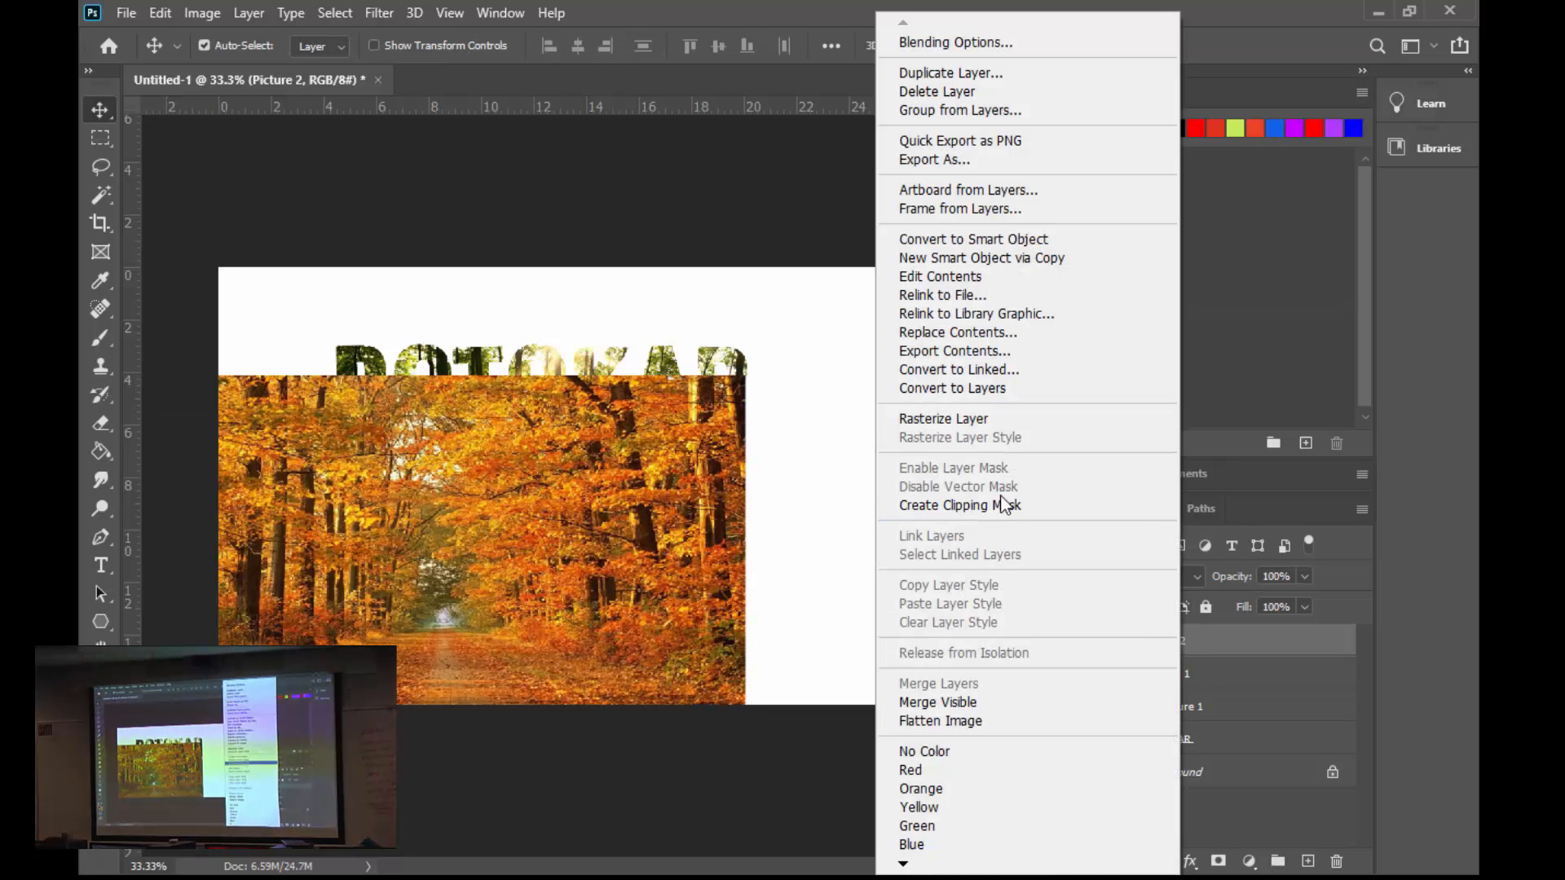
left_click(1001, 504)
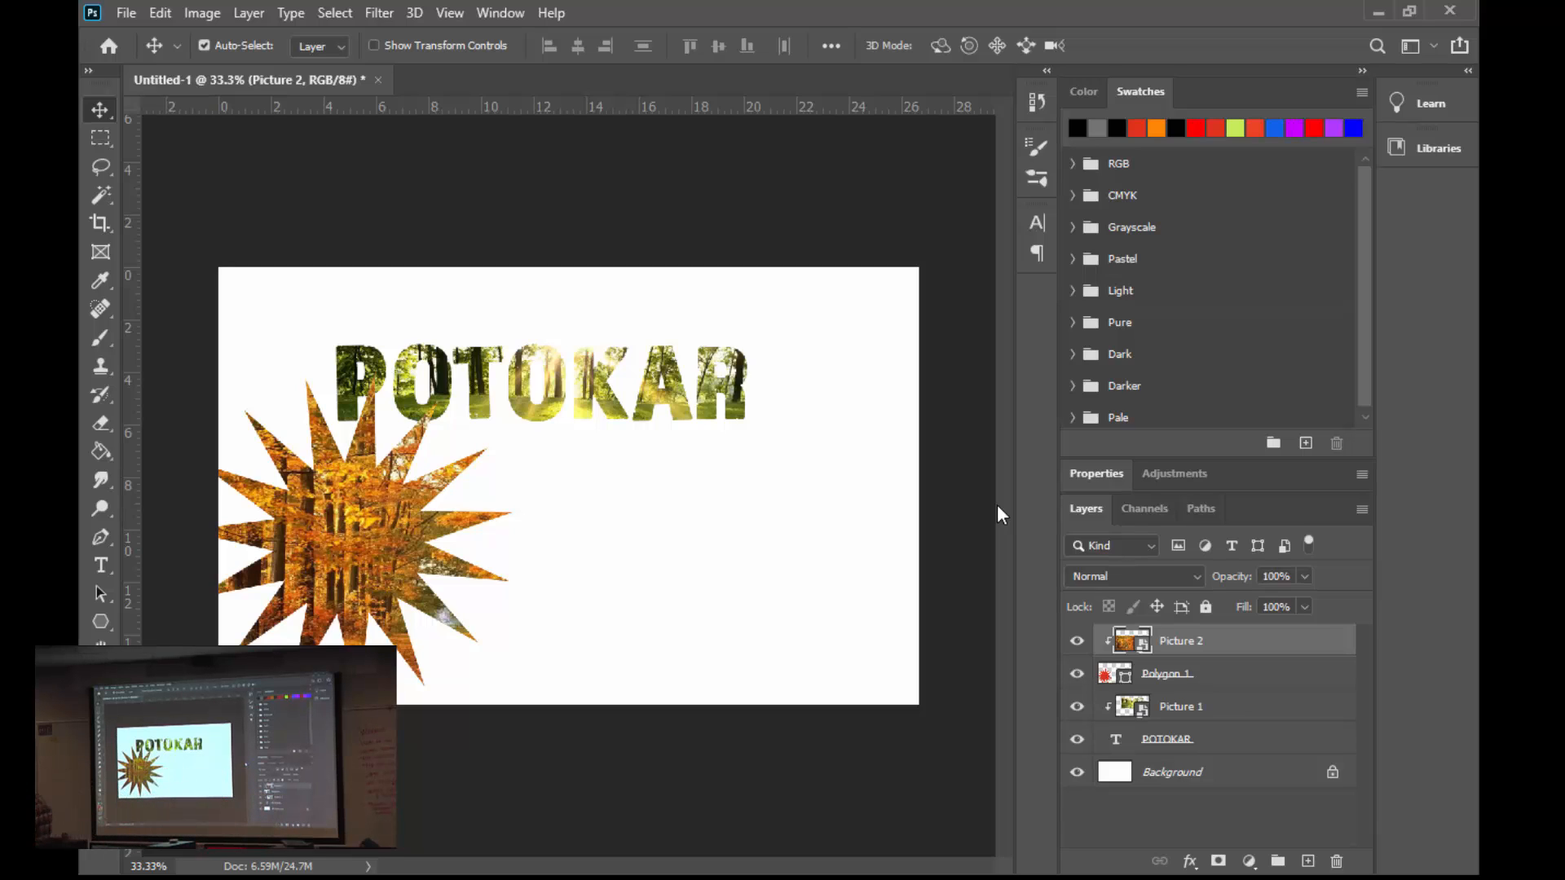
right_click(1213, 646)
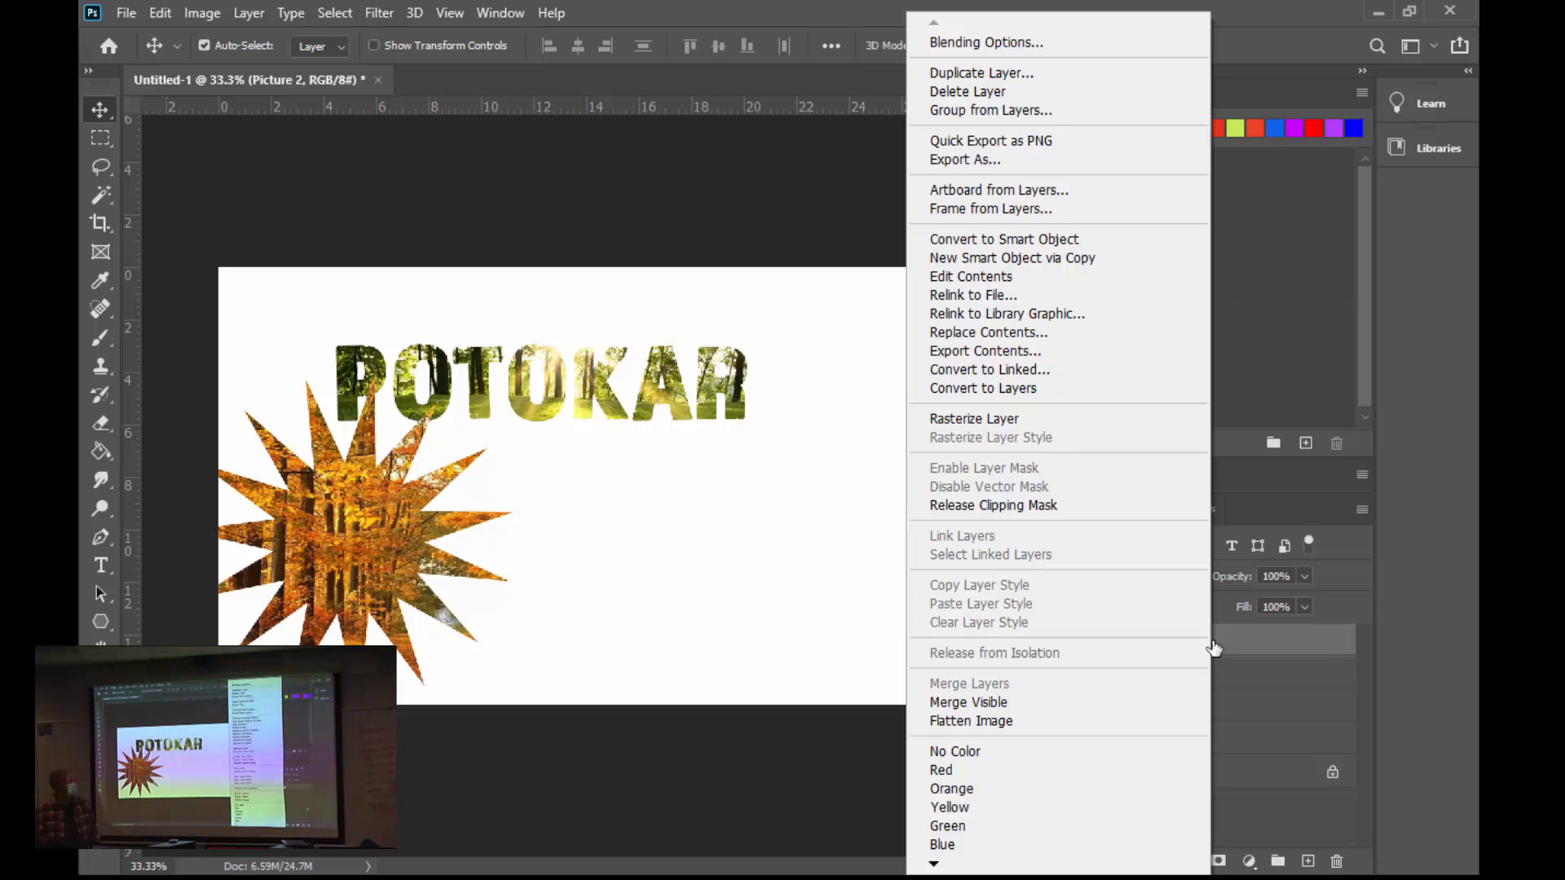
left_click(1215, 648)
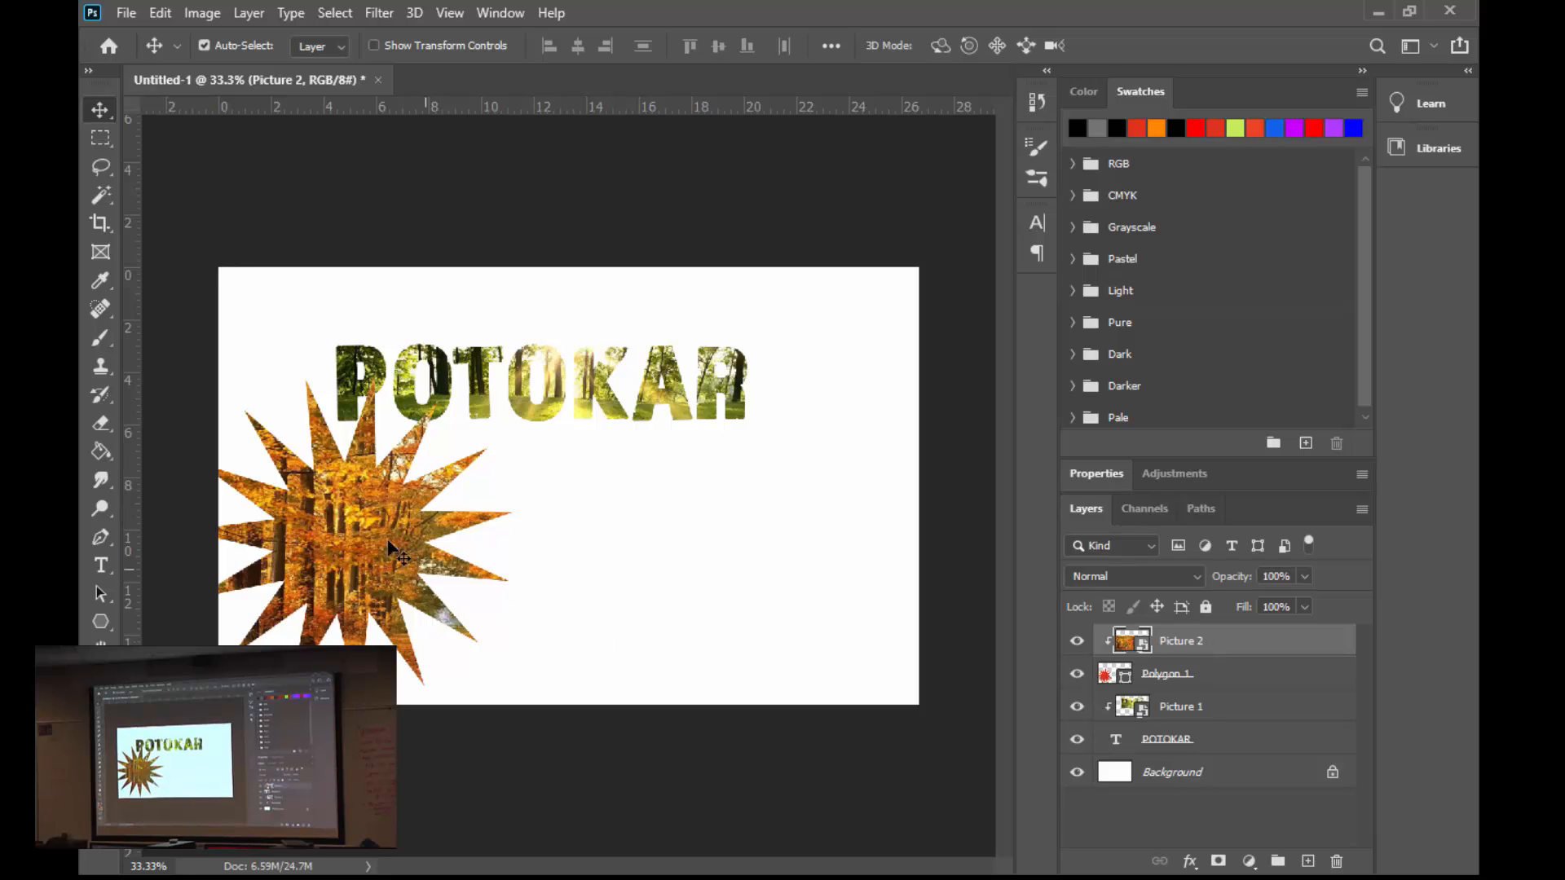
- Add a new layer and stamp a single red bird on it with the 800 px bird brush, beside the star
left_click(91, 337)
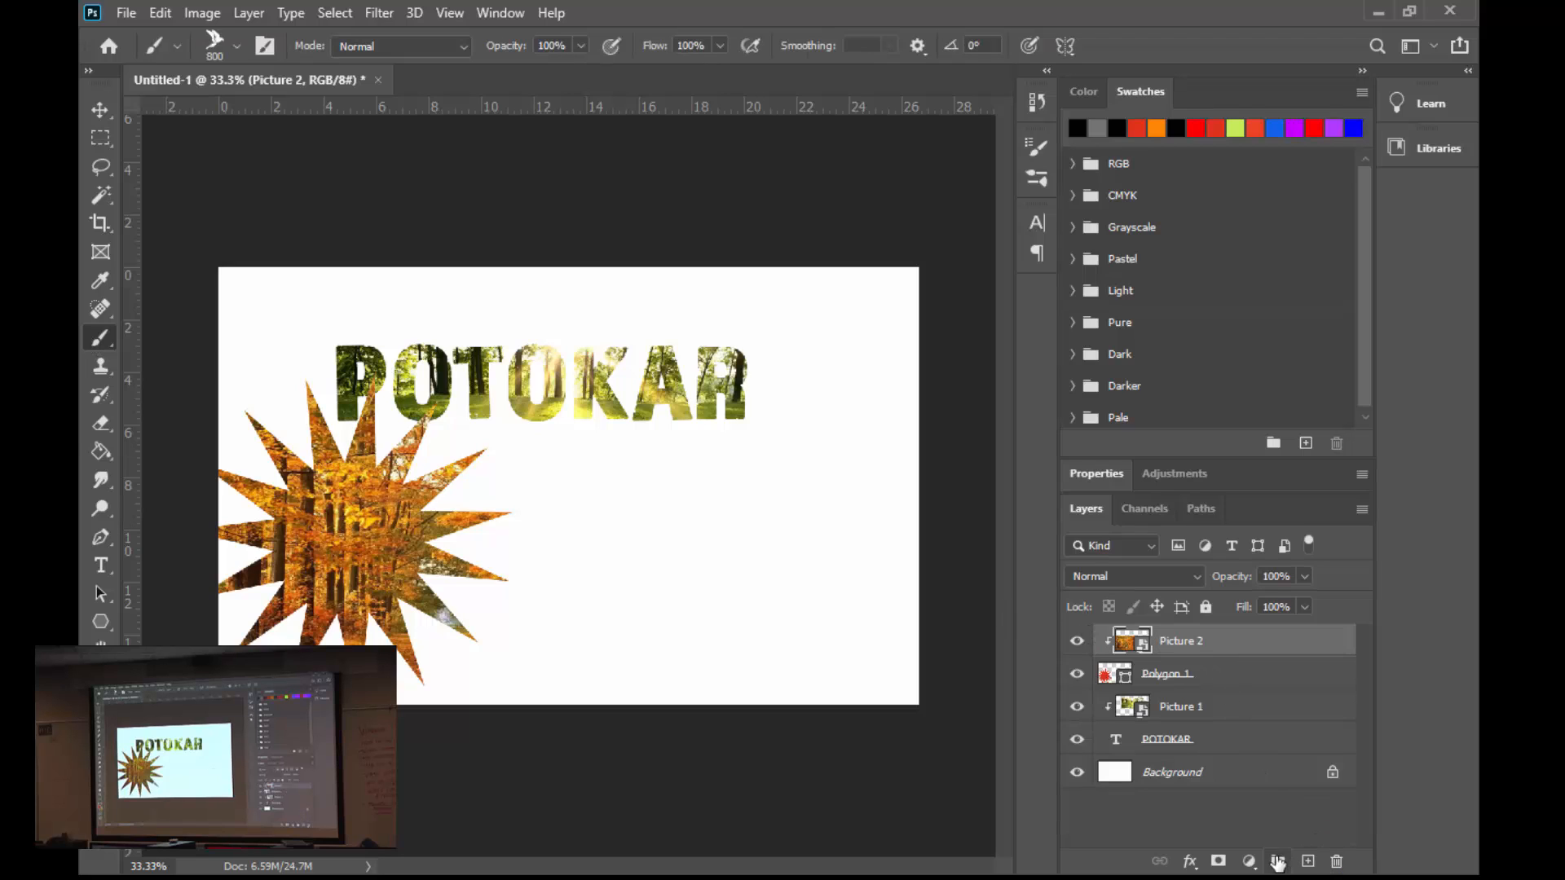
left_click(1308, 860)
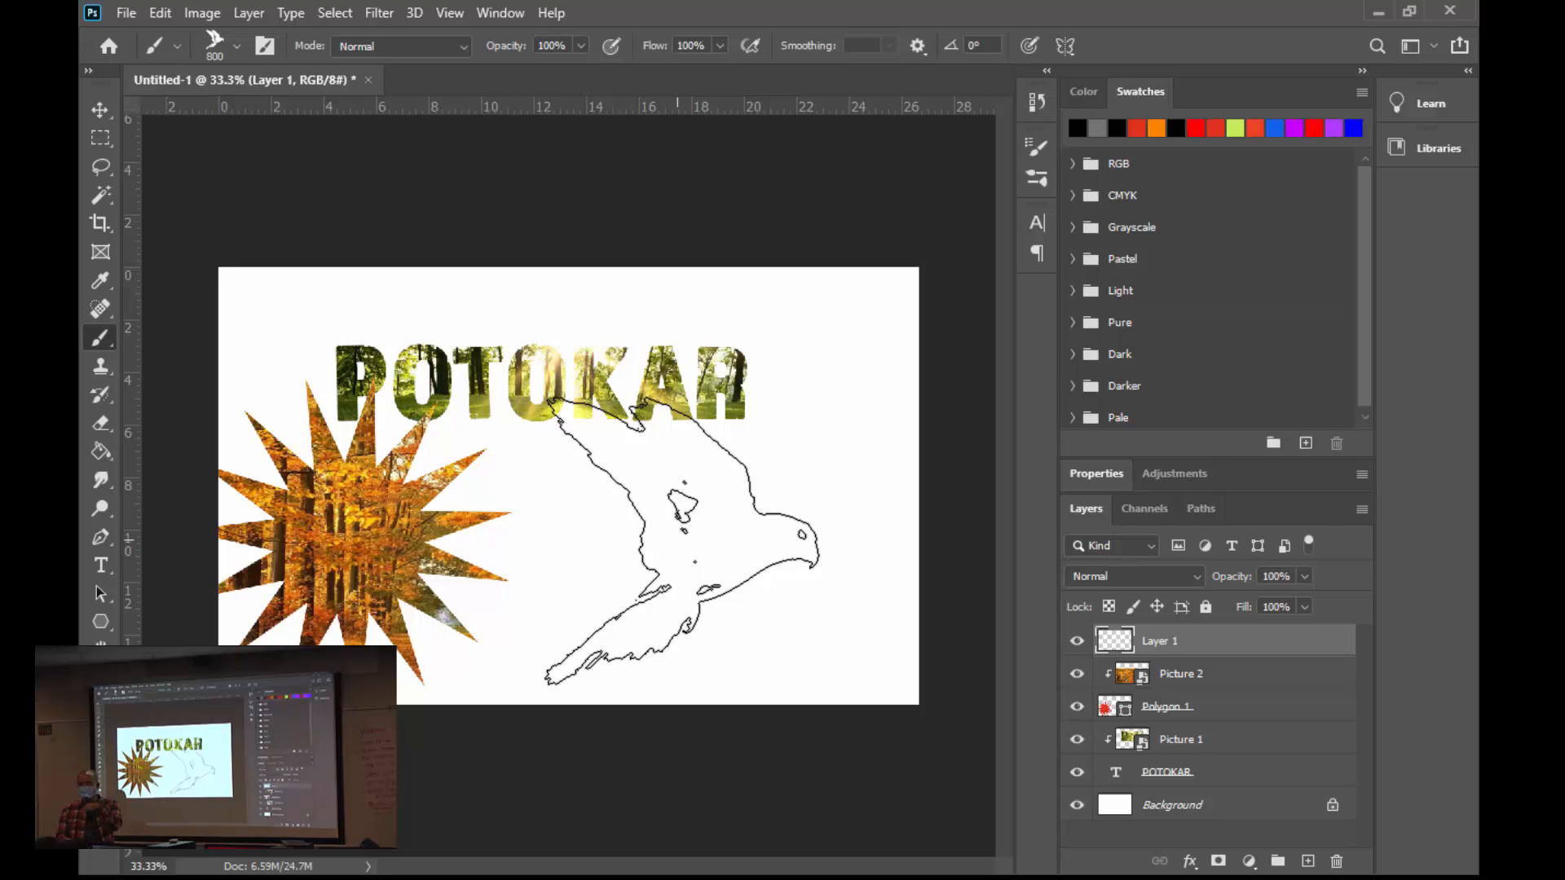
left_click(680, 540)
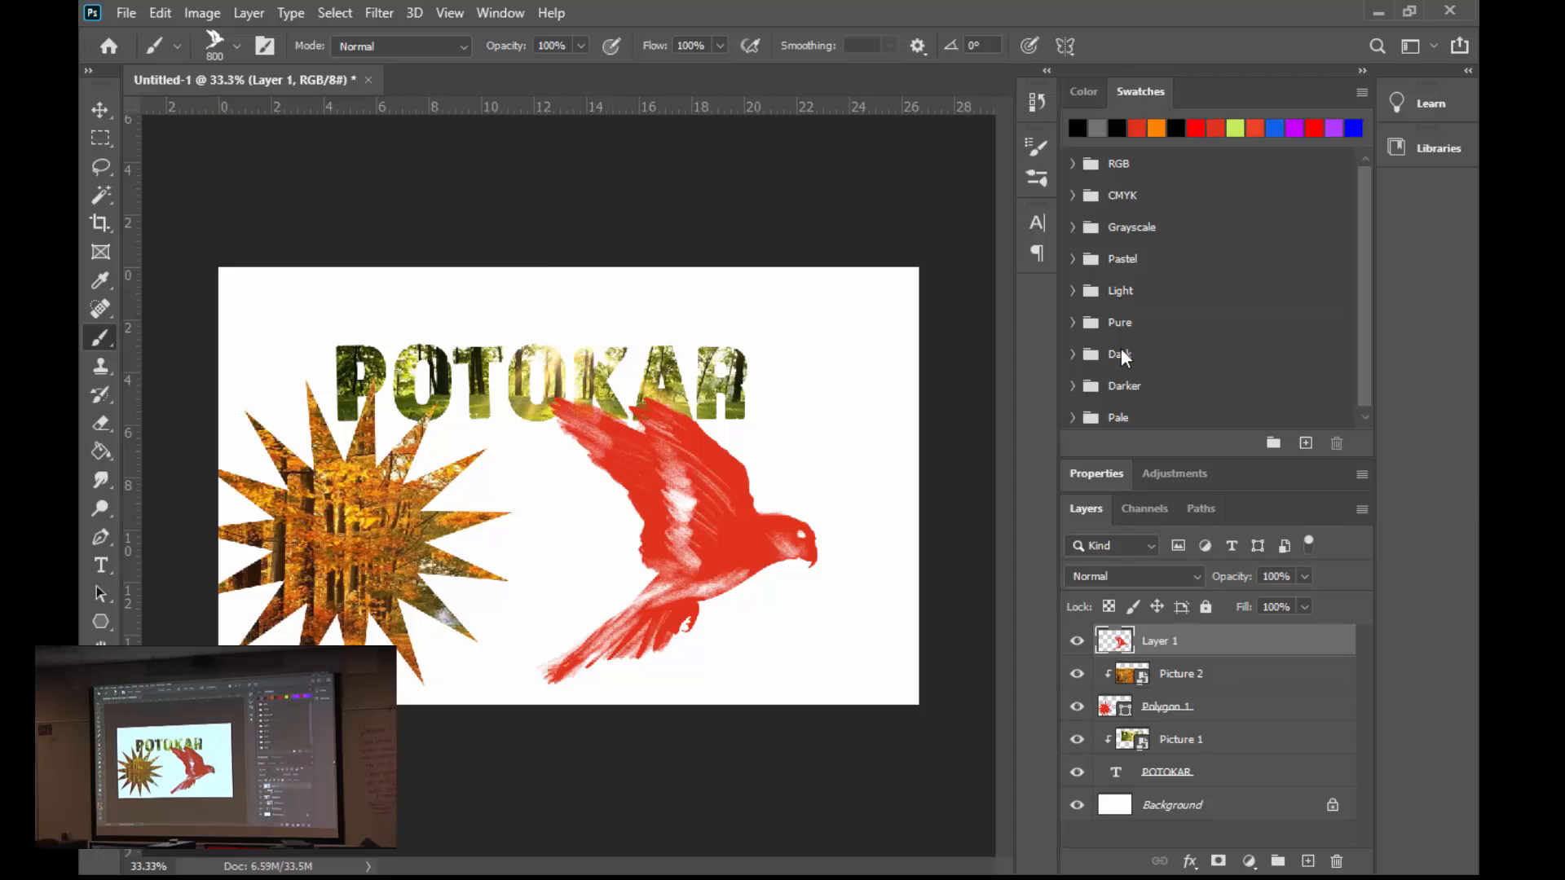
left_click(100, 113)
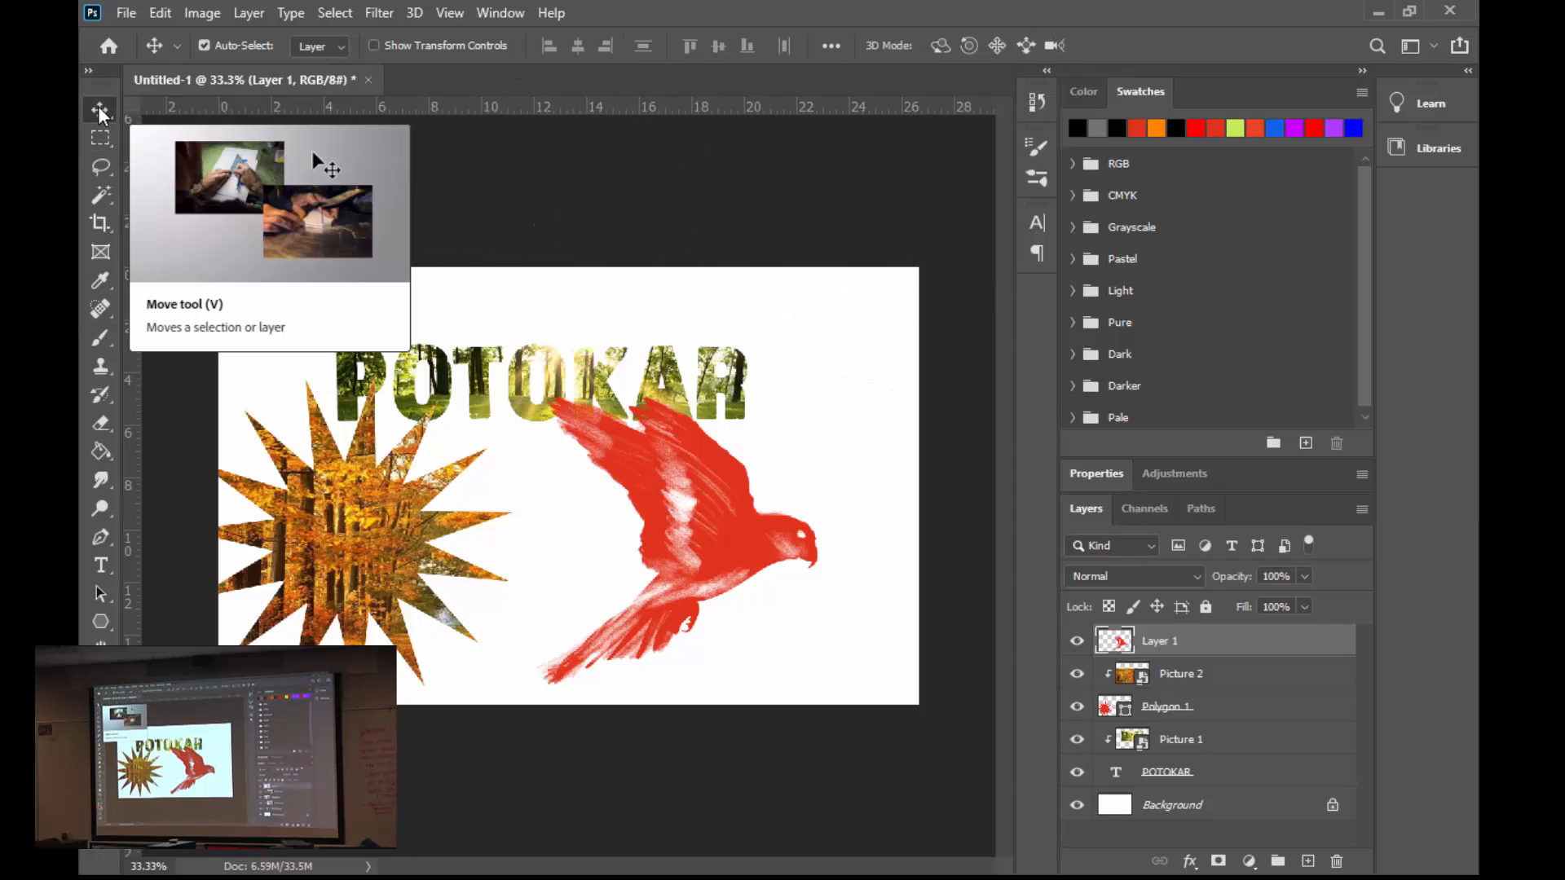
left_click(670, 237)
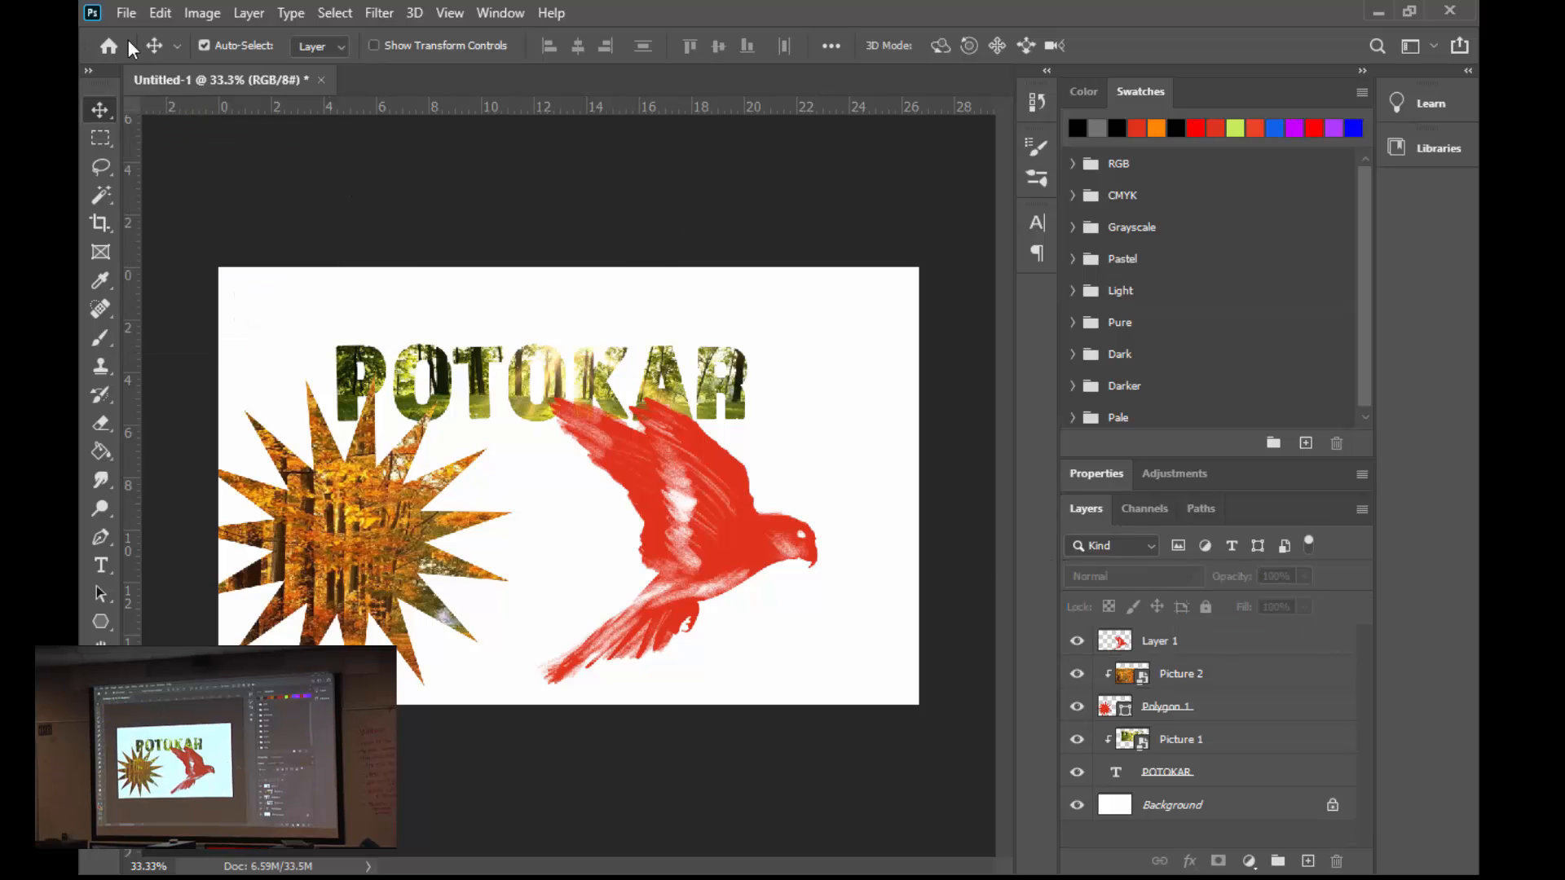
- Place Picture 3.jpg as an embedded image from the Clipping Mask Pictures folder
left_click(126, 13)
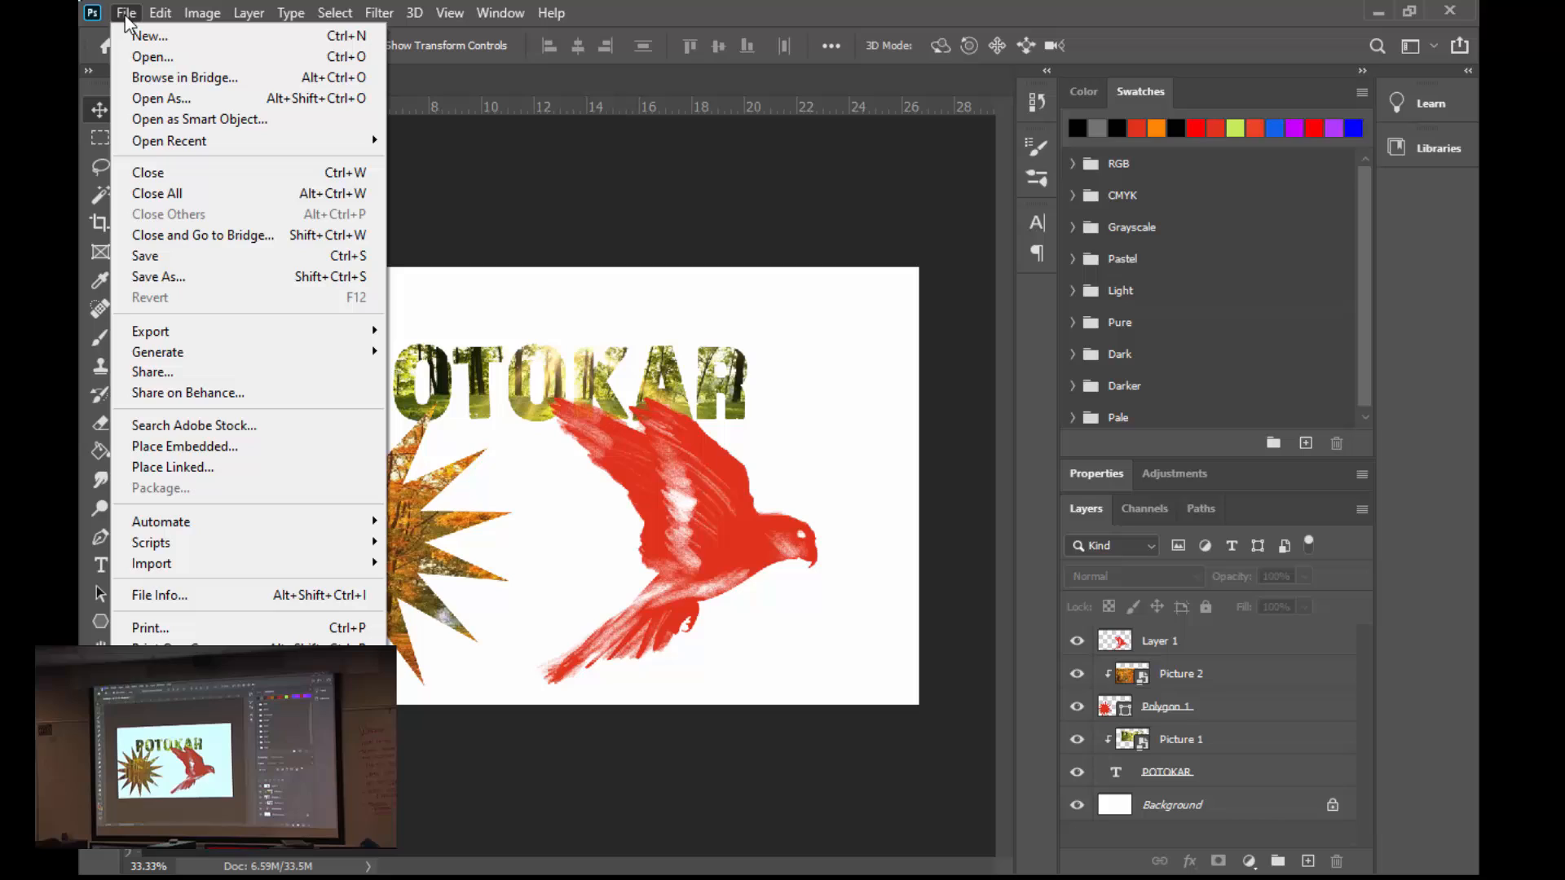
left_click(231, 455)
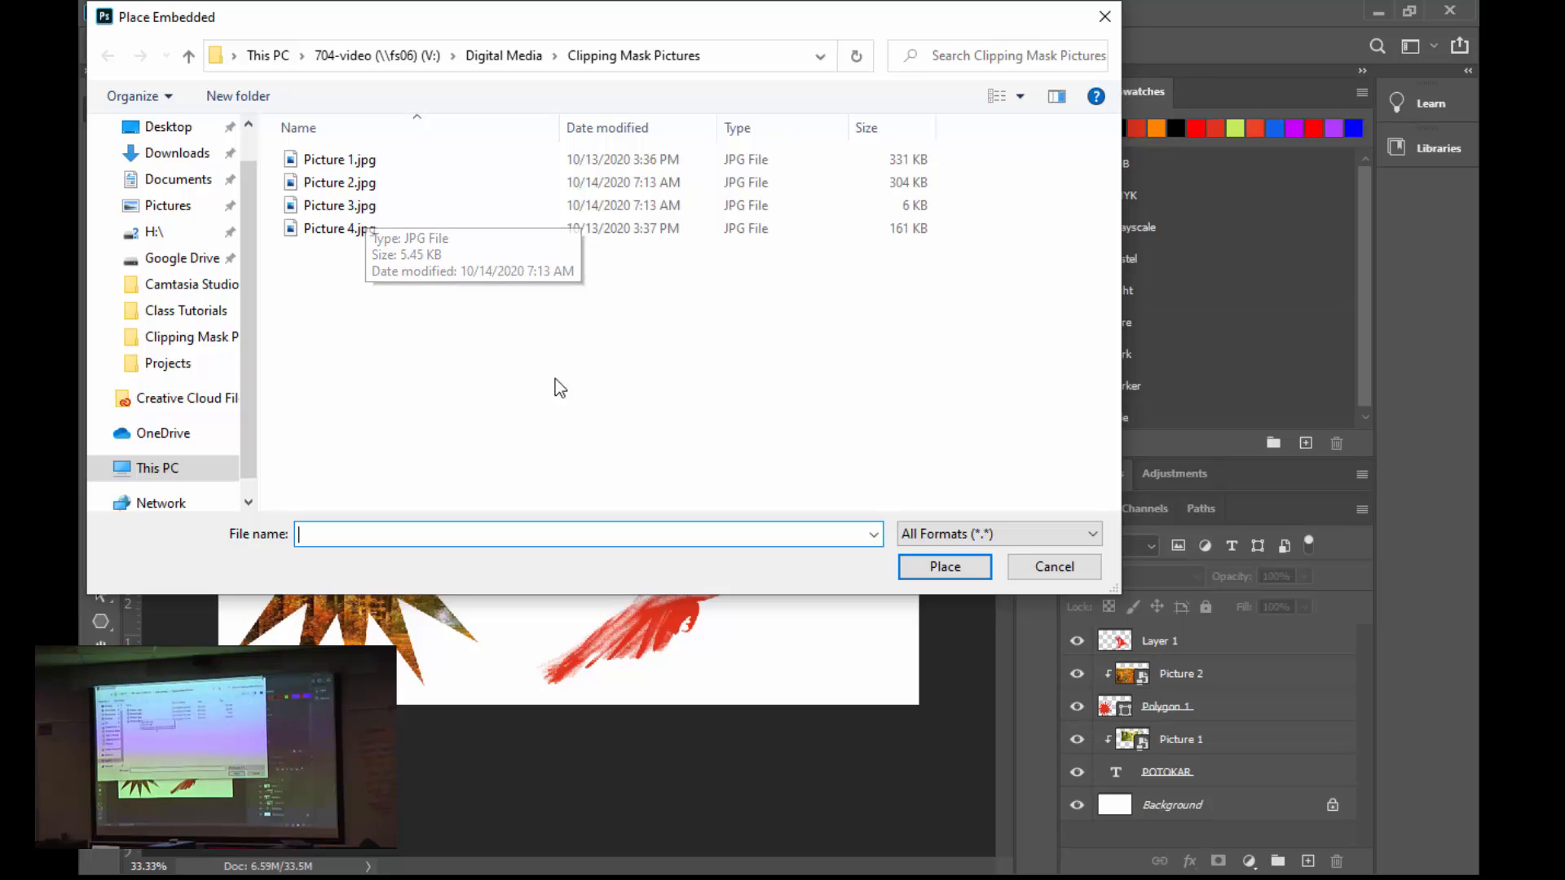
double_click(364, 208)
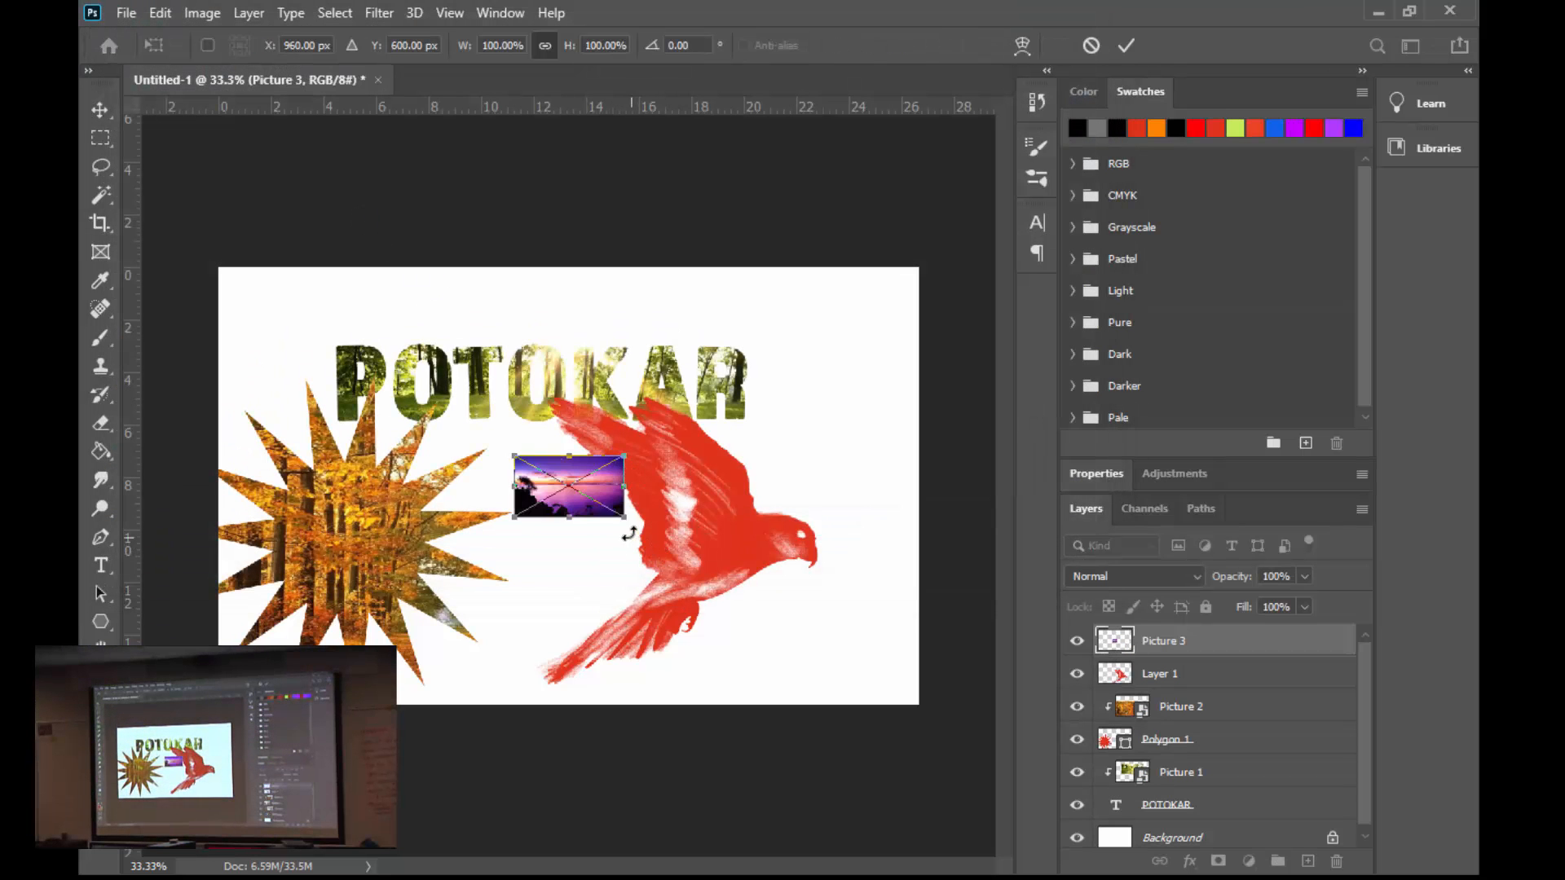
- Scale the placed sunset picture to 600% so it covers the bird, and clip it to the bird's layer
left_click_drag(624, 517, 945, 697)
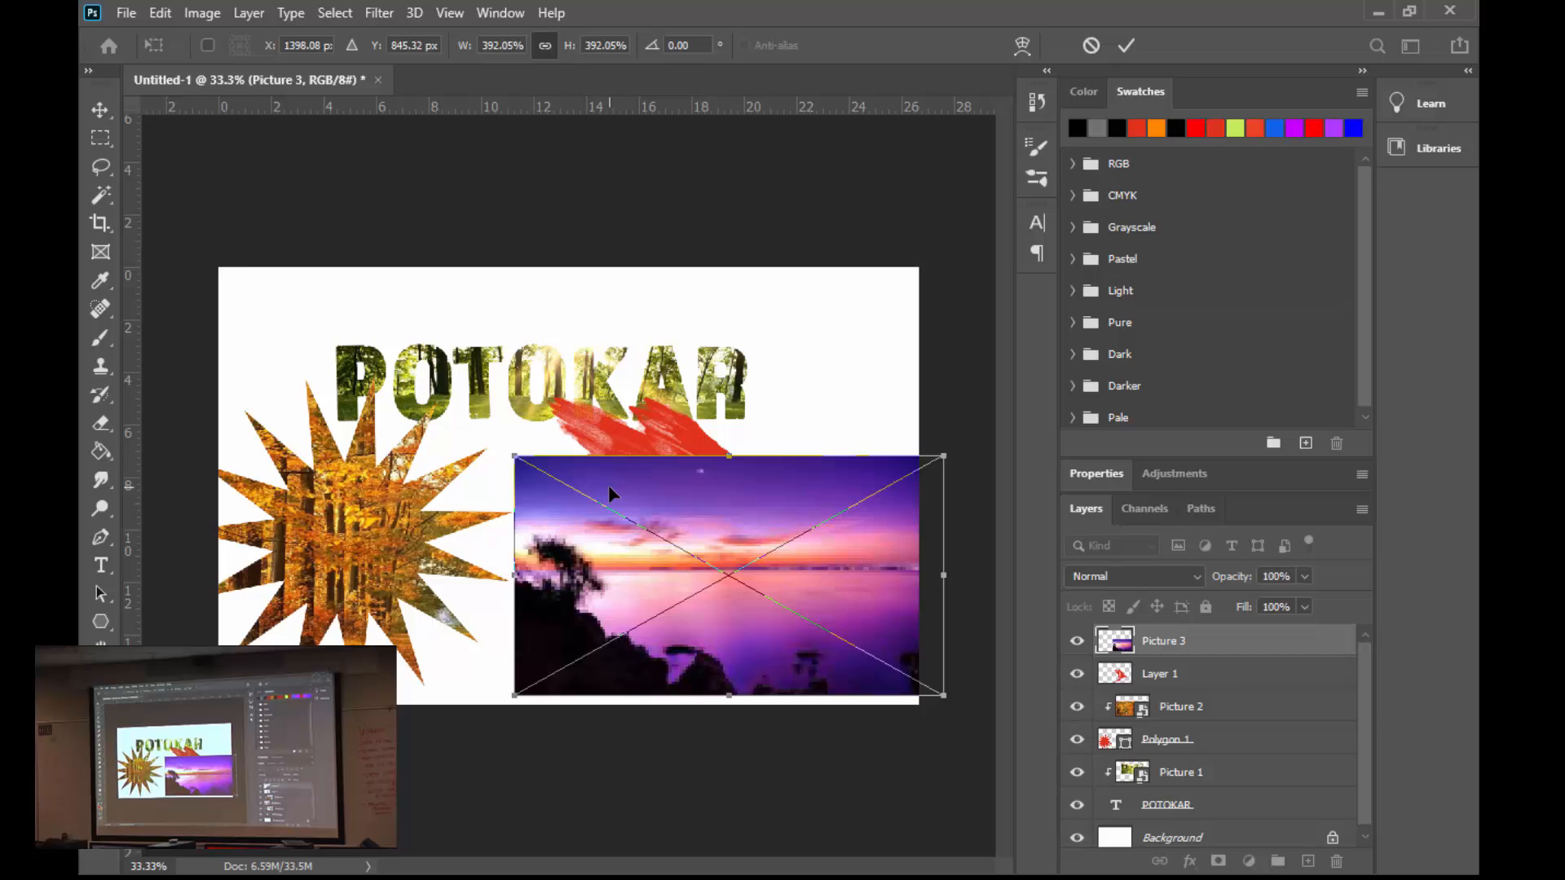
left_click_drag(514, 455, 292, 302)
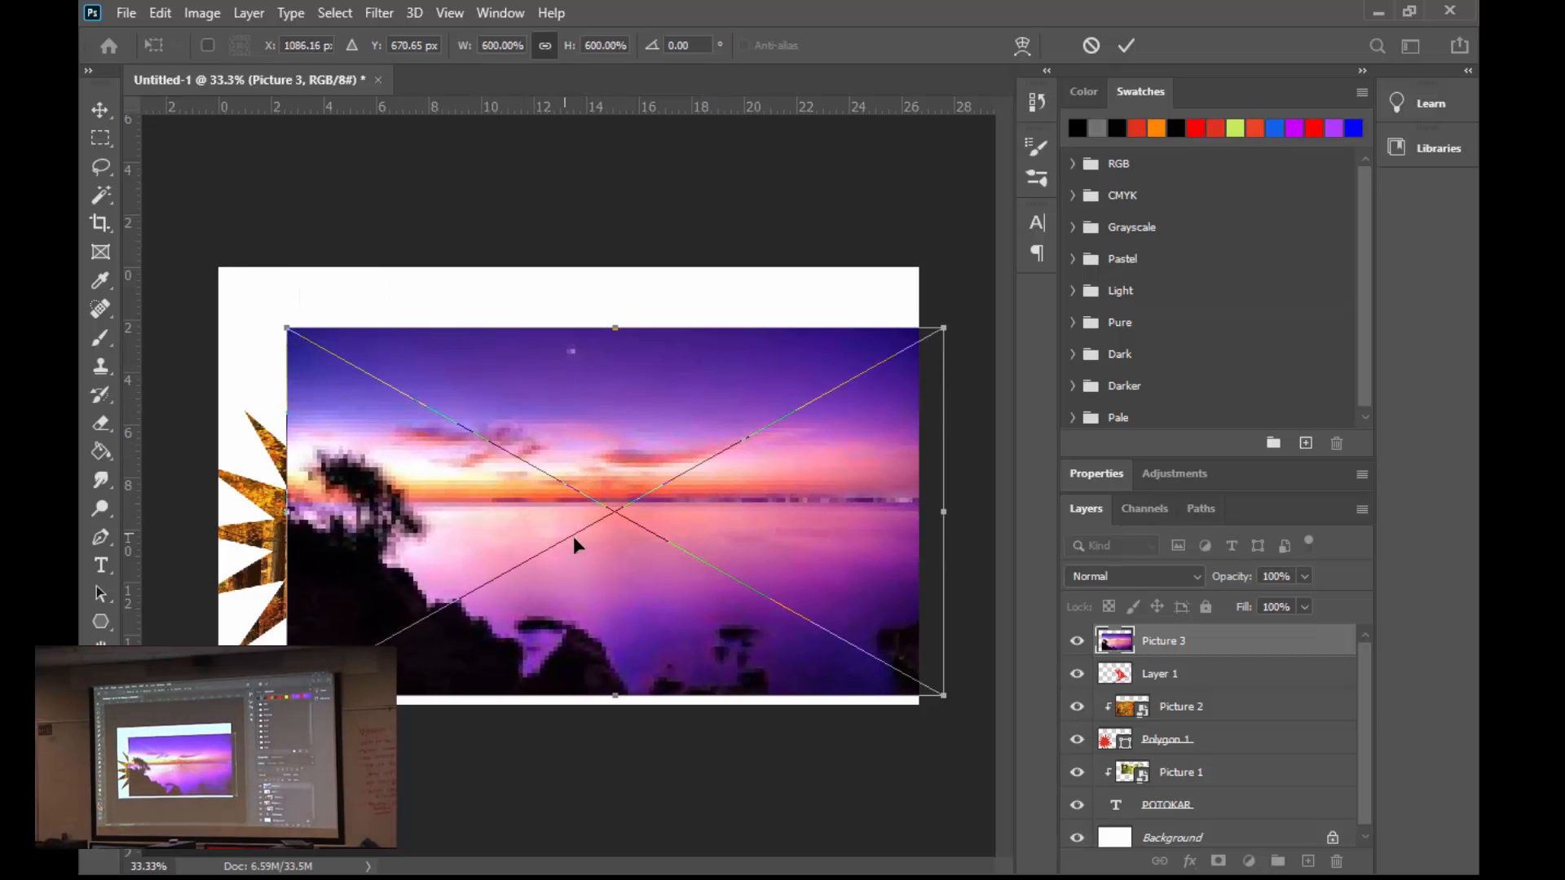
left_click_drag(607, 580, 599, 578)
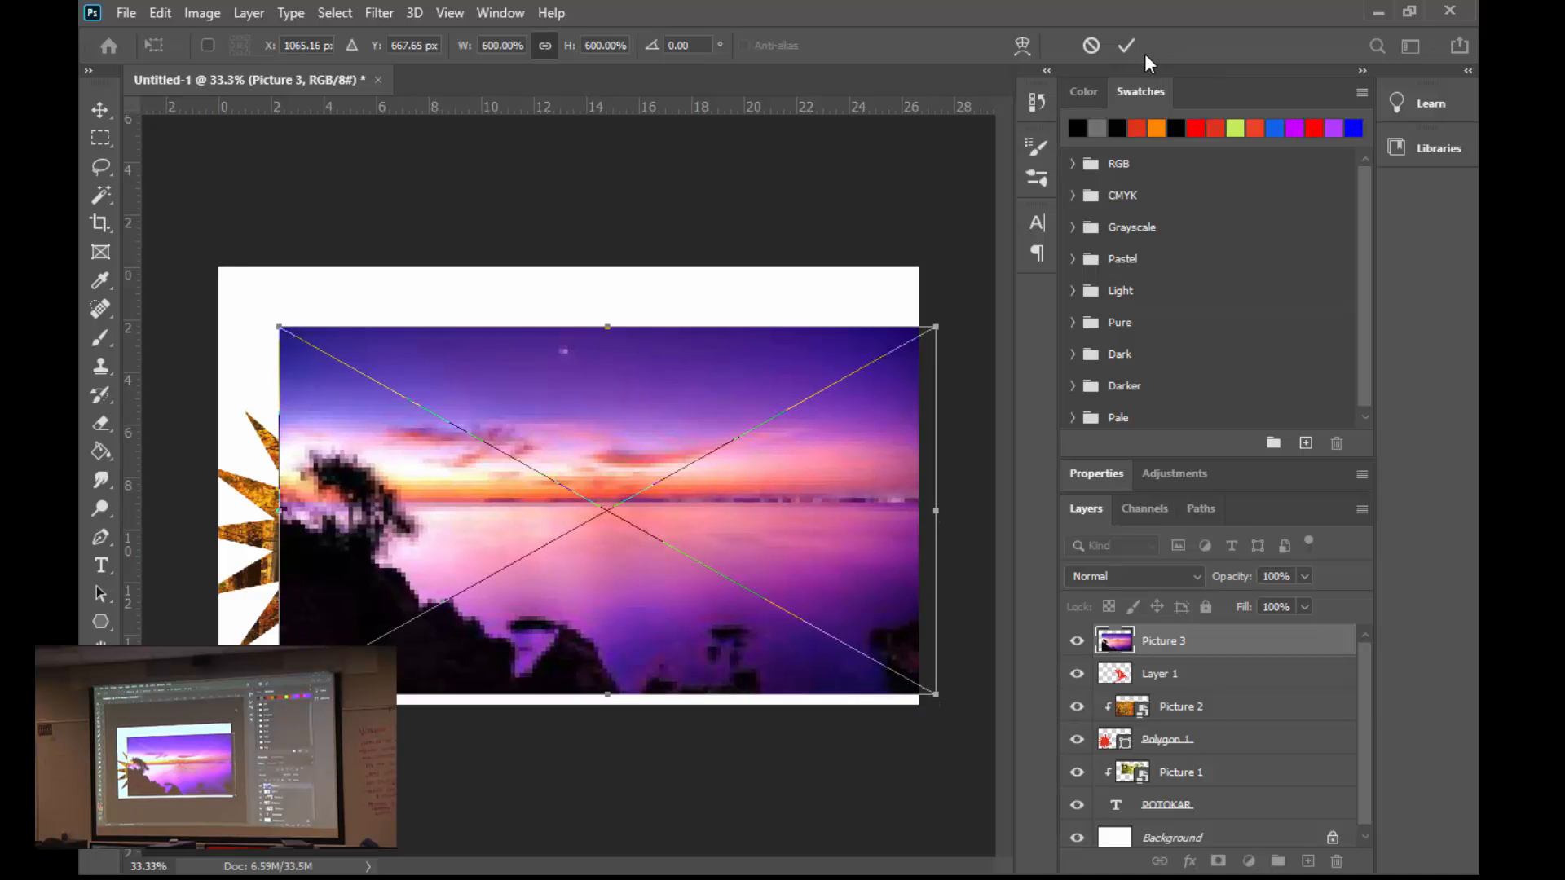
left_click(1123, 46)
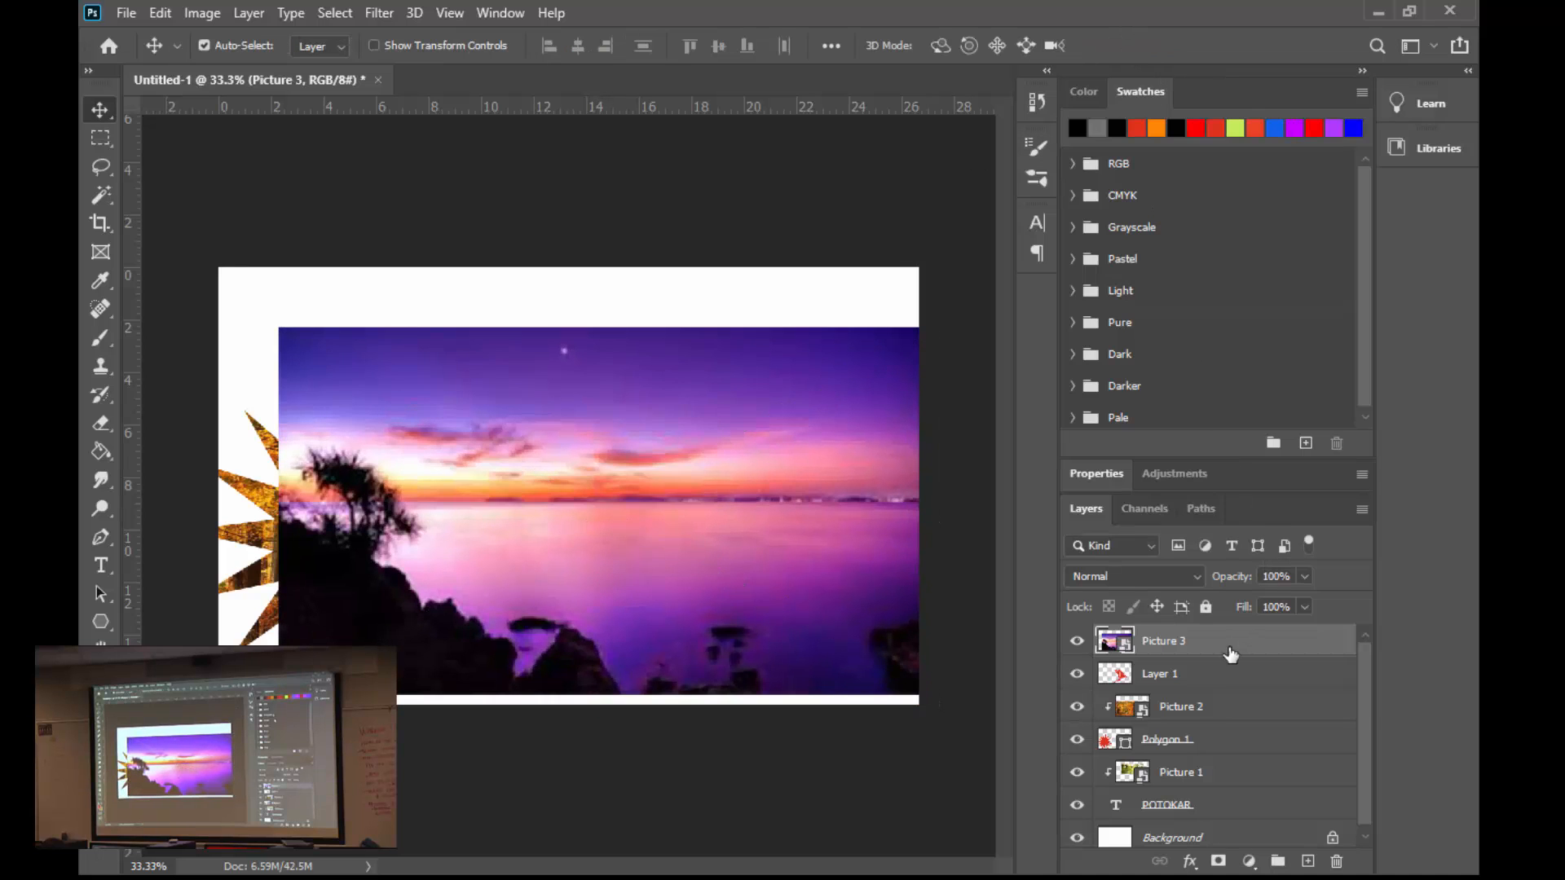
right_click(1198, 643)
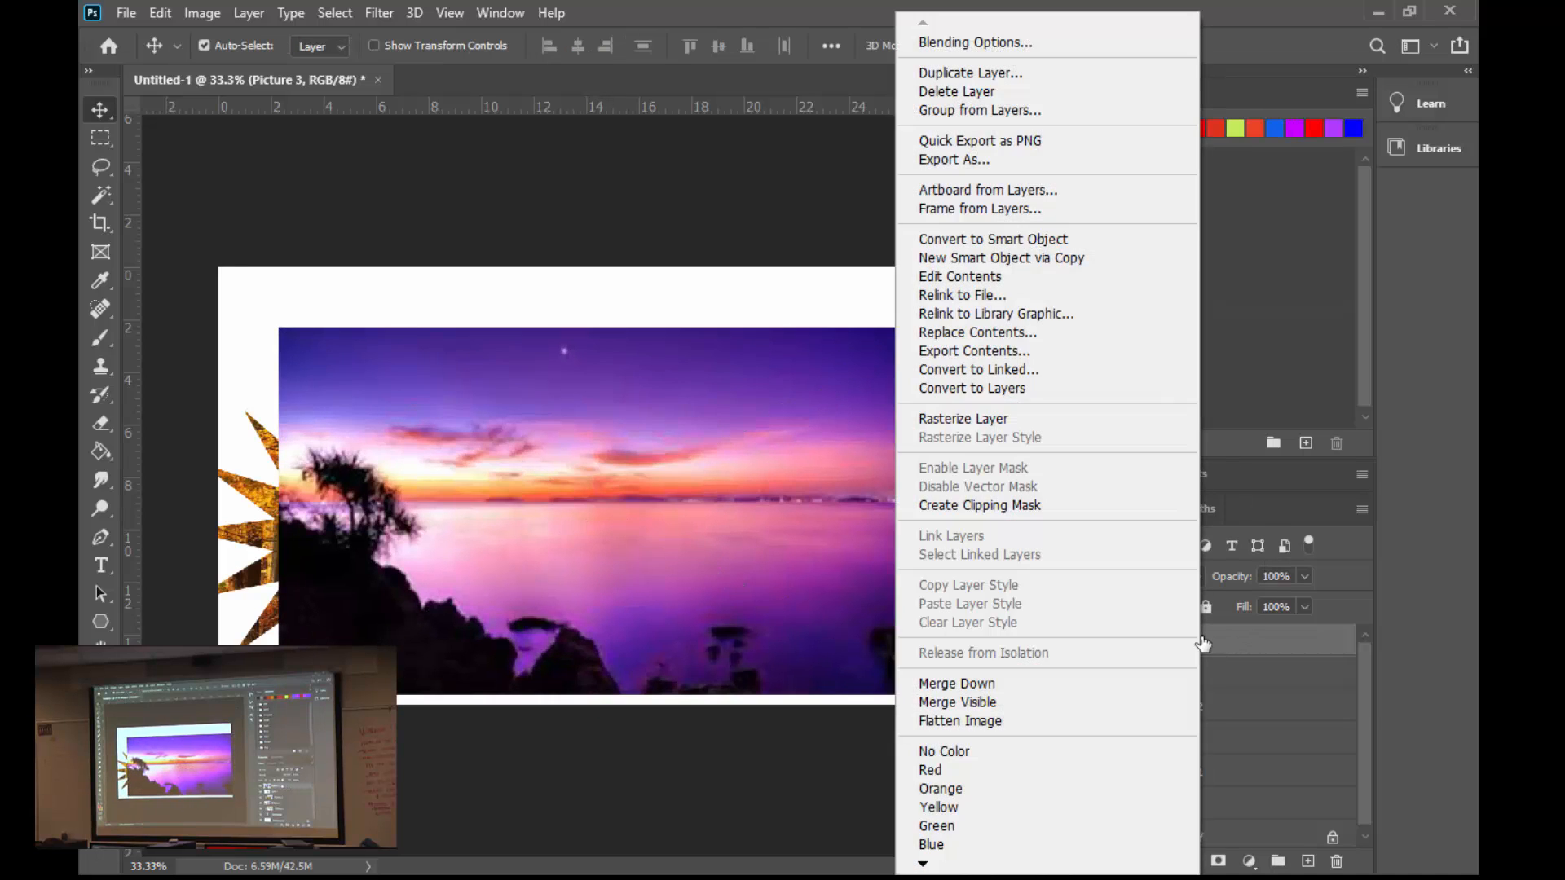
left_click(1025, 506)
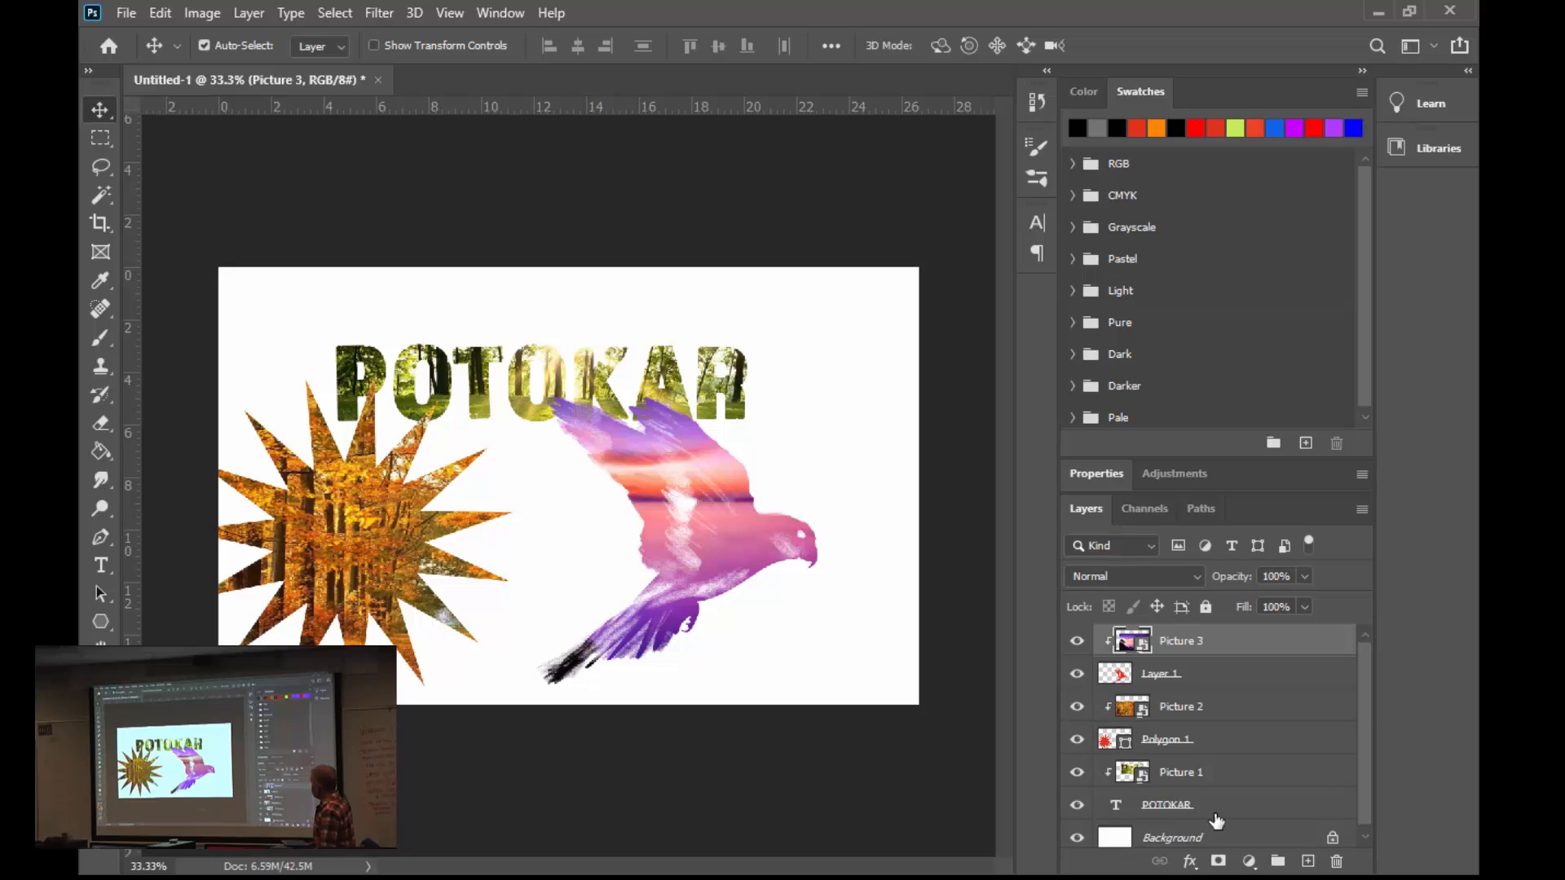
- Add Inner Glow, Outer Glow, Drop Shadow and Bevel & Emboss layer styles to the star's Polygon 1 layer
left_click(1190, 740)
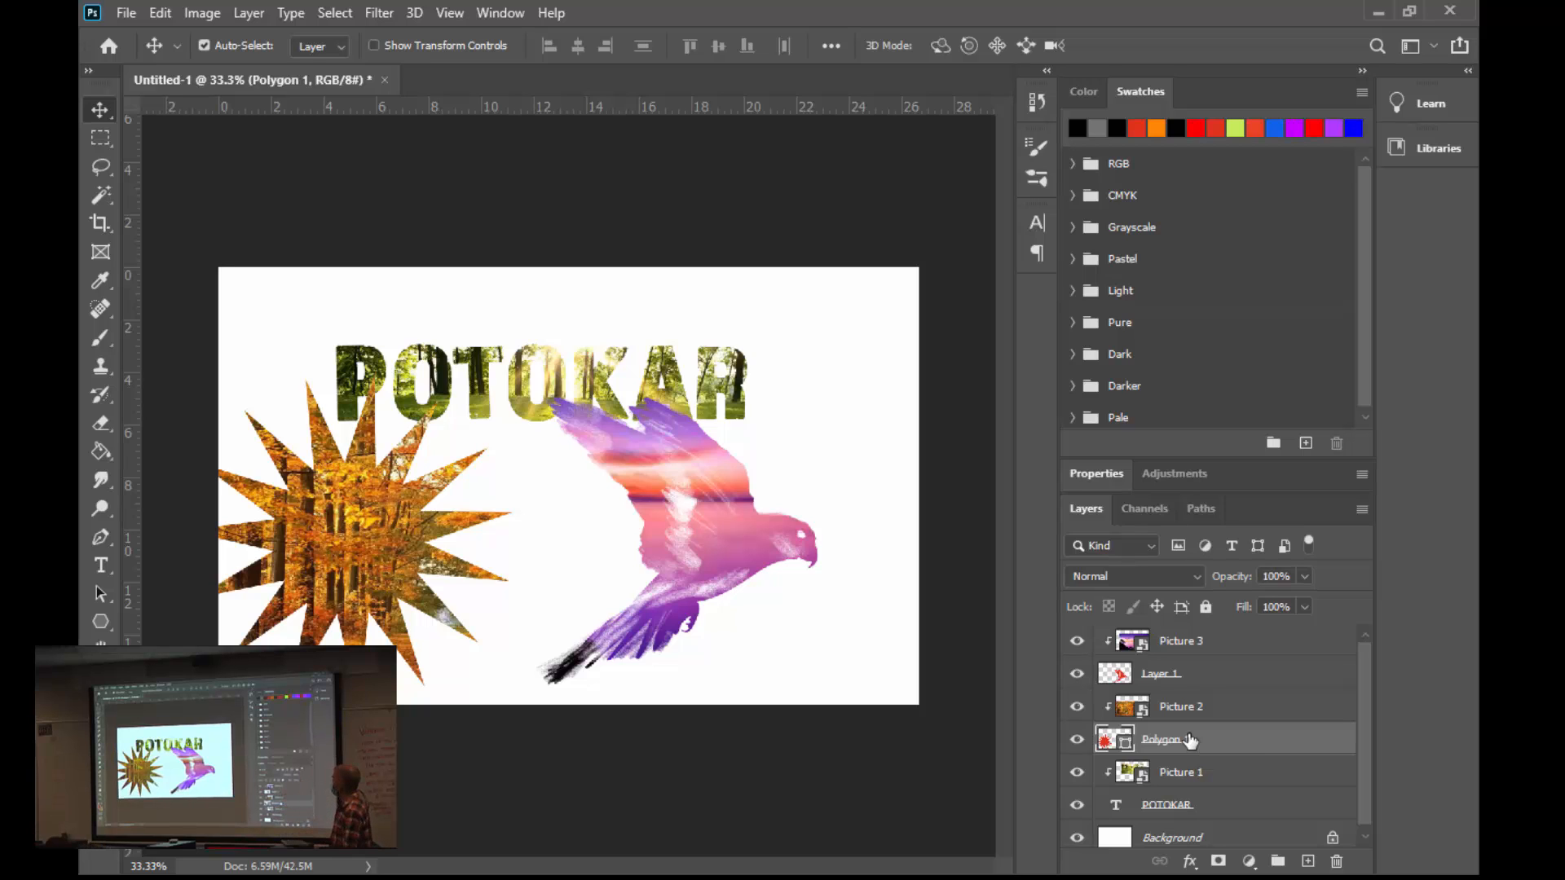
right_click(1190, 740)
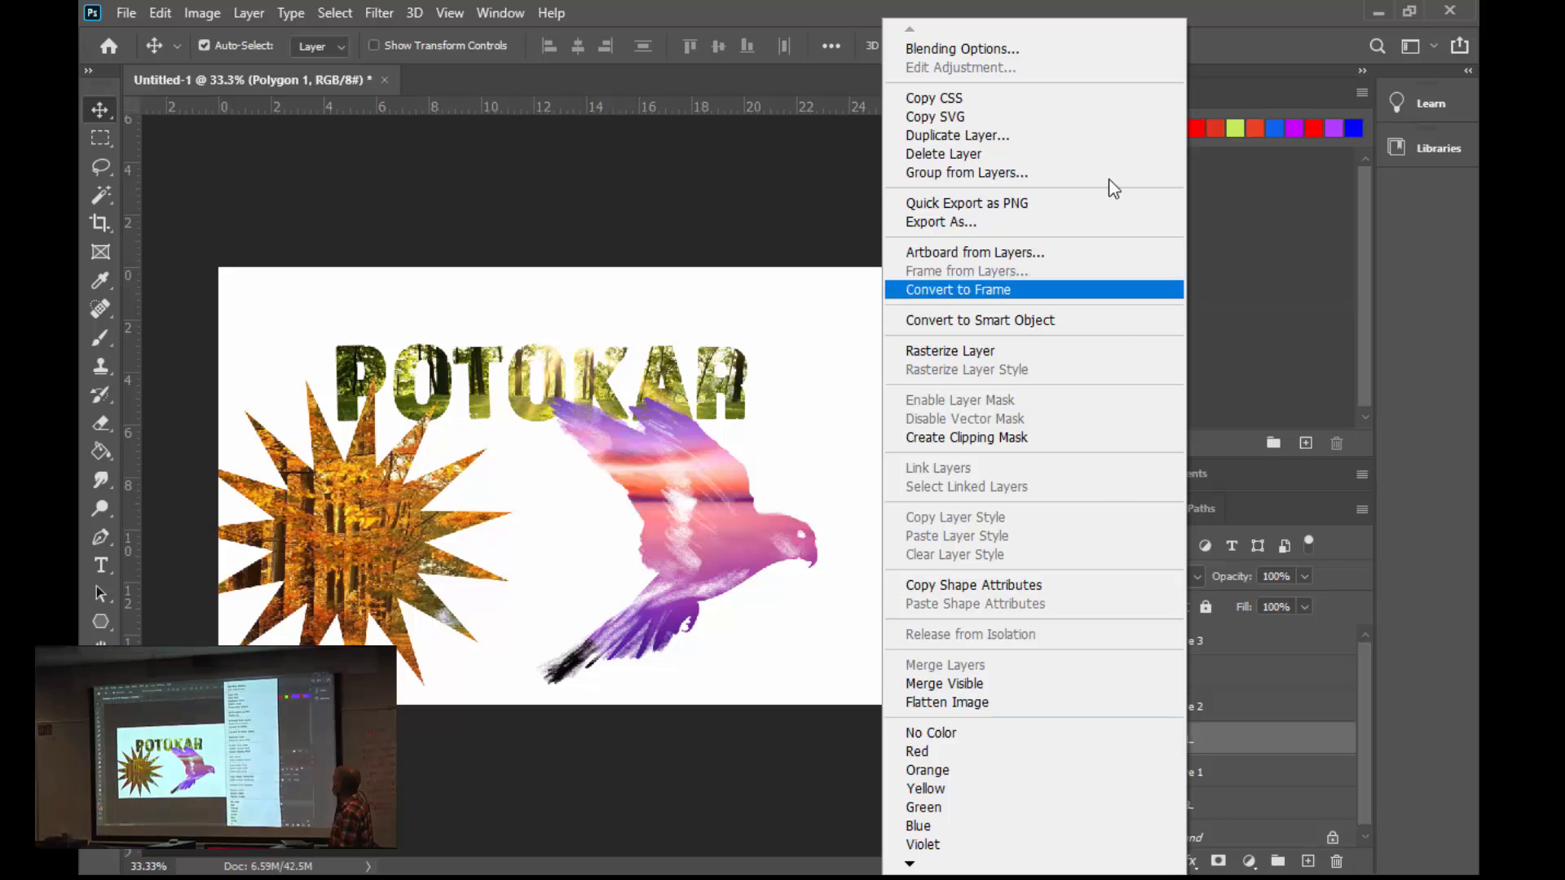
left_click(1044, 49)
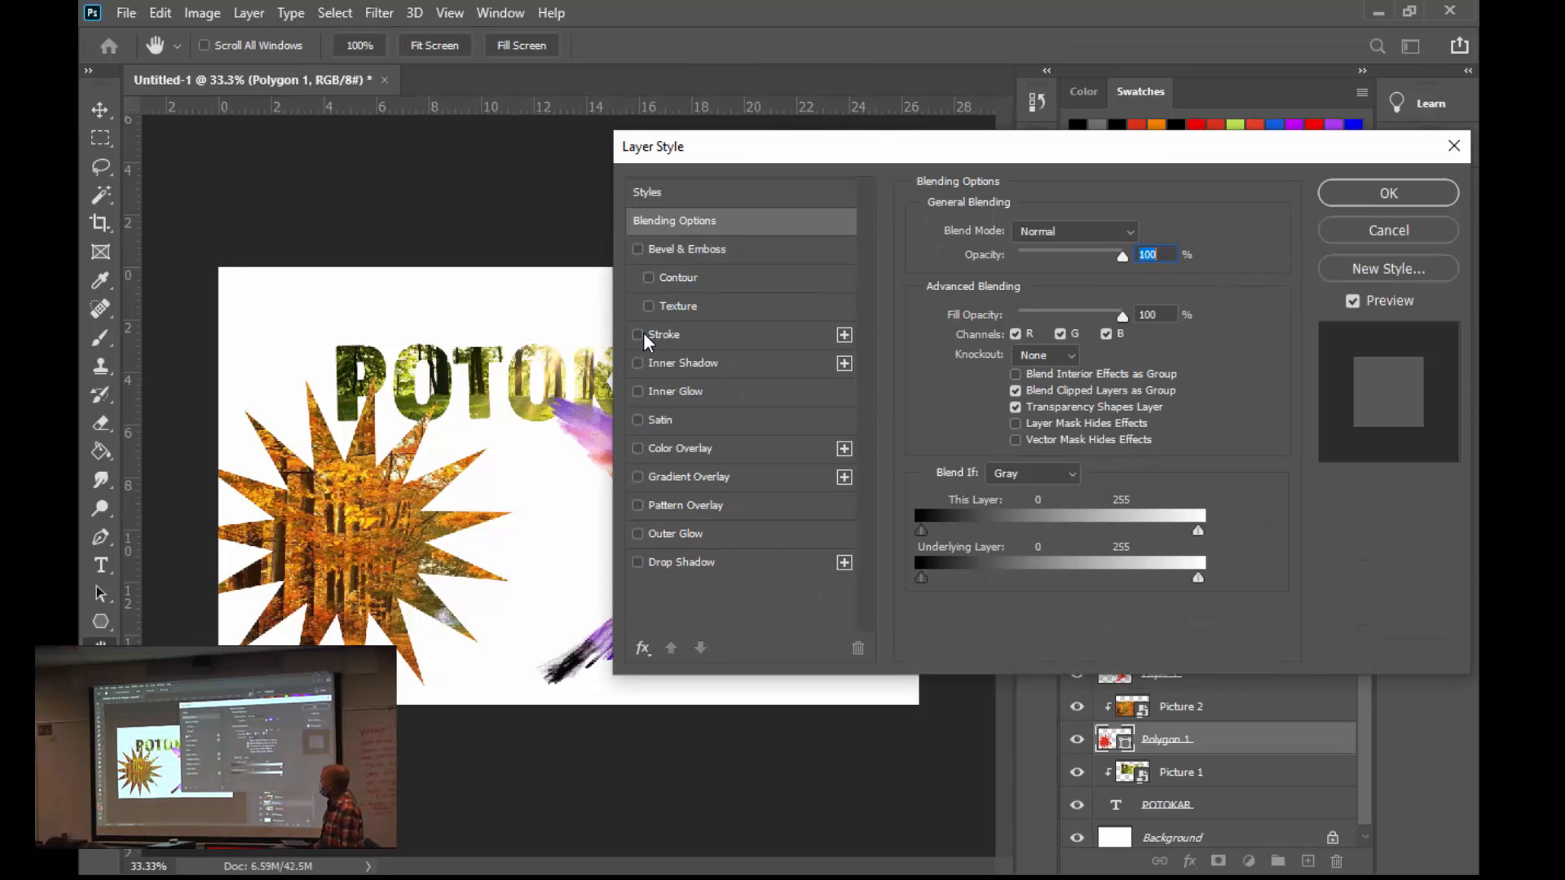
left_click(638, 392)
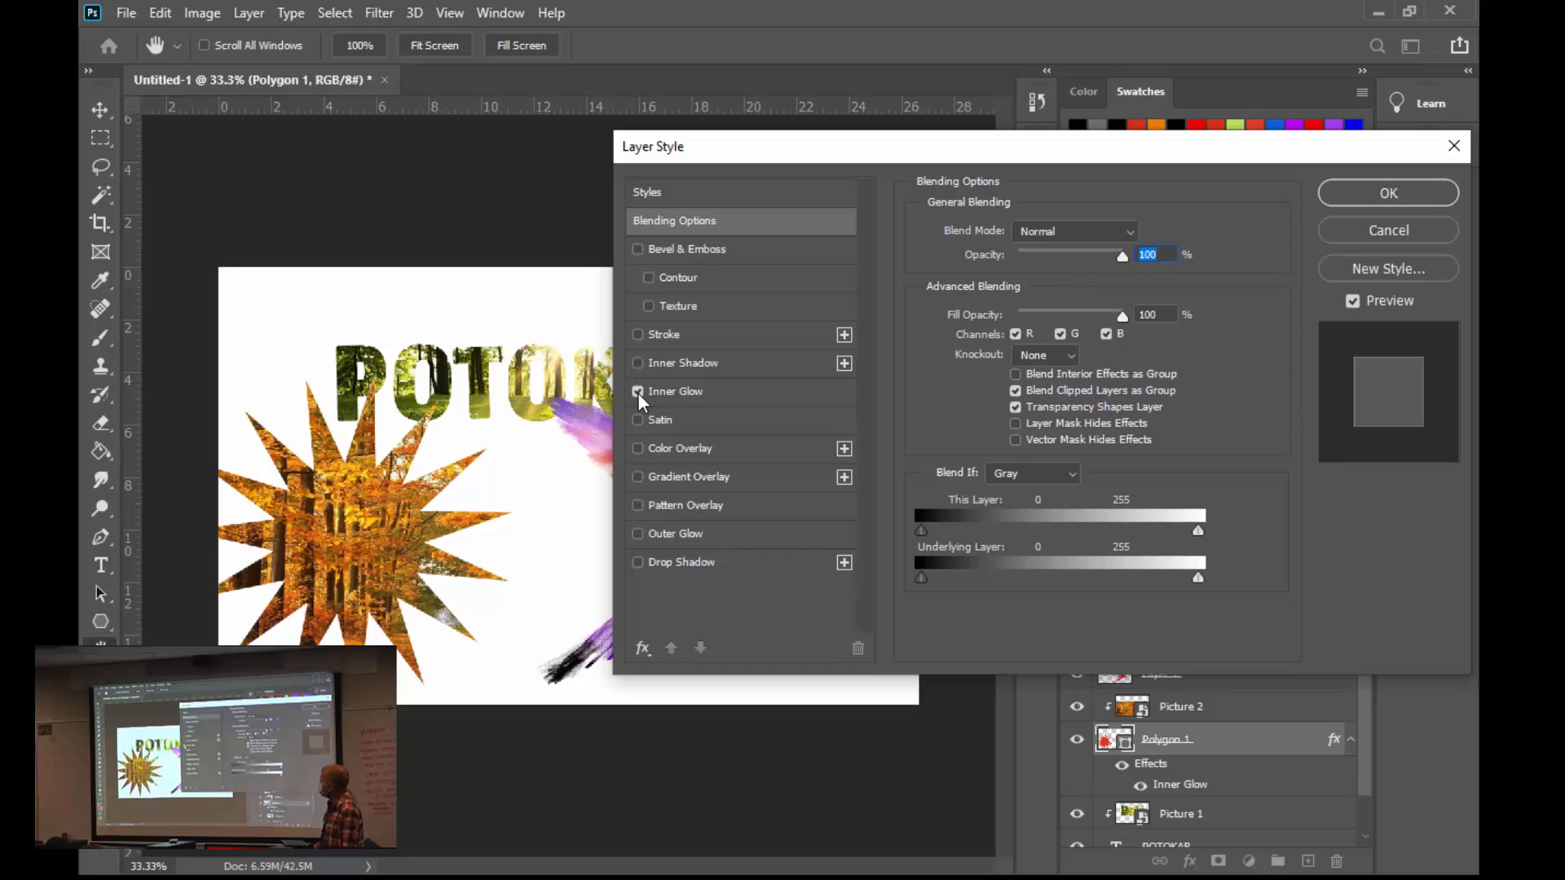
left_click(638, 534)
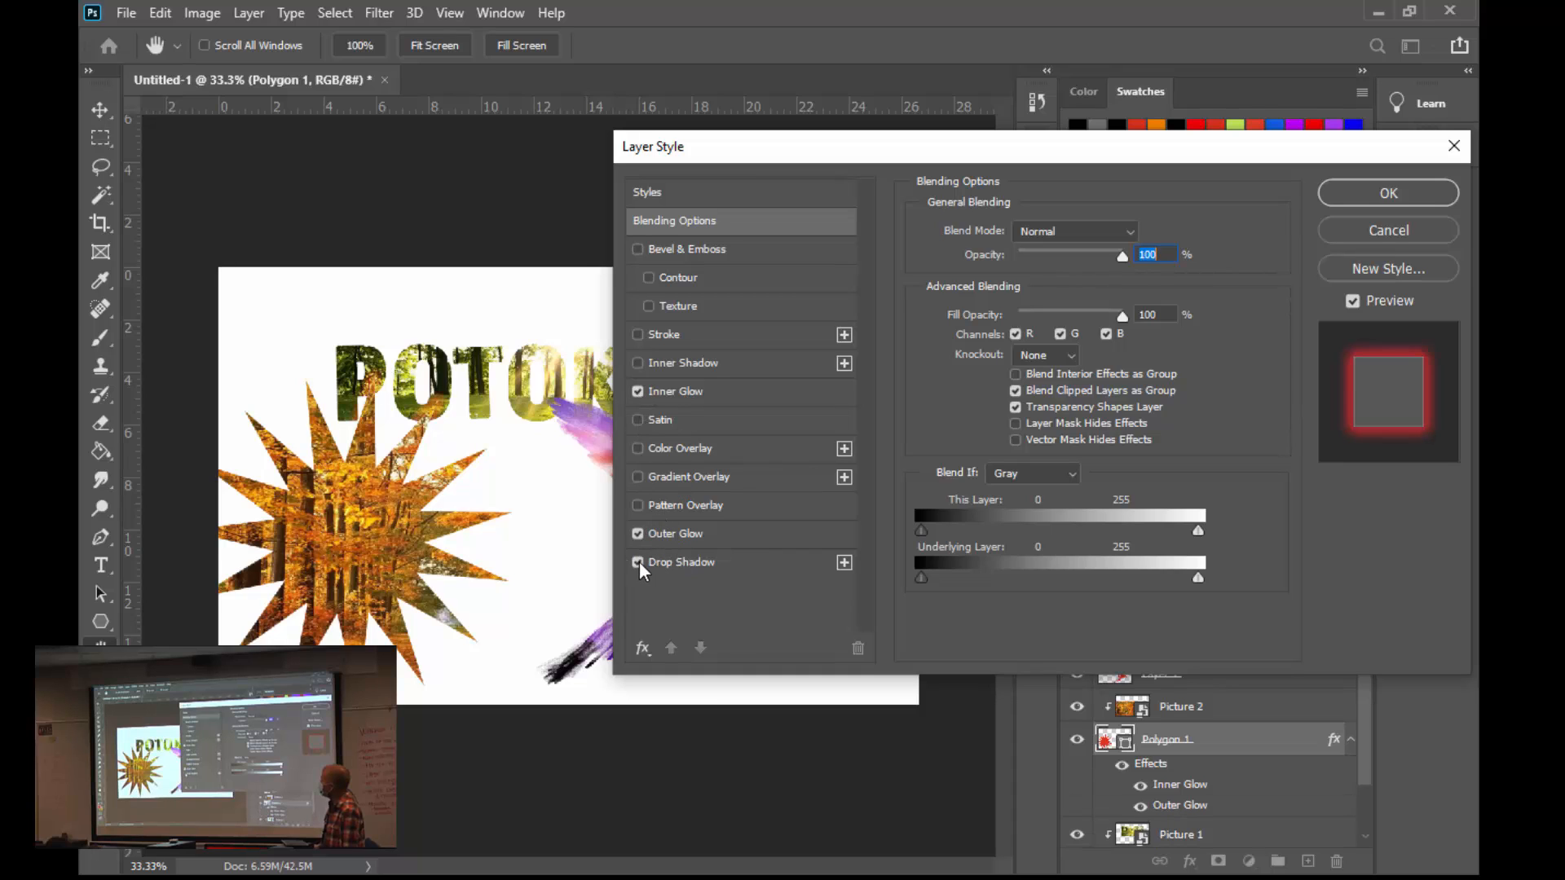
left_click(638, 562)
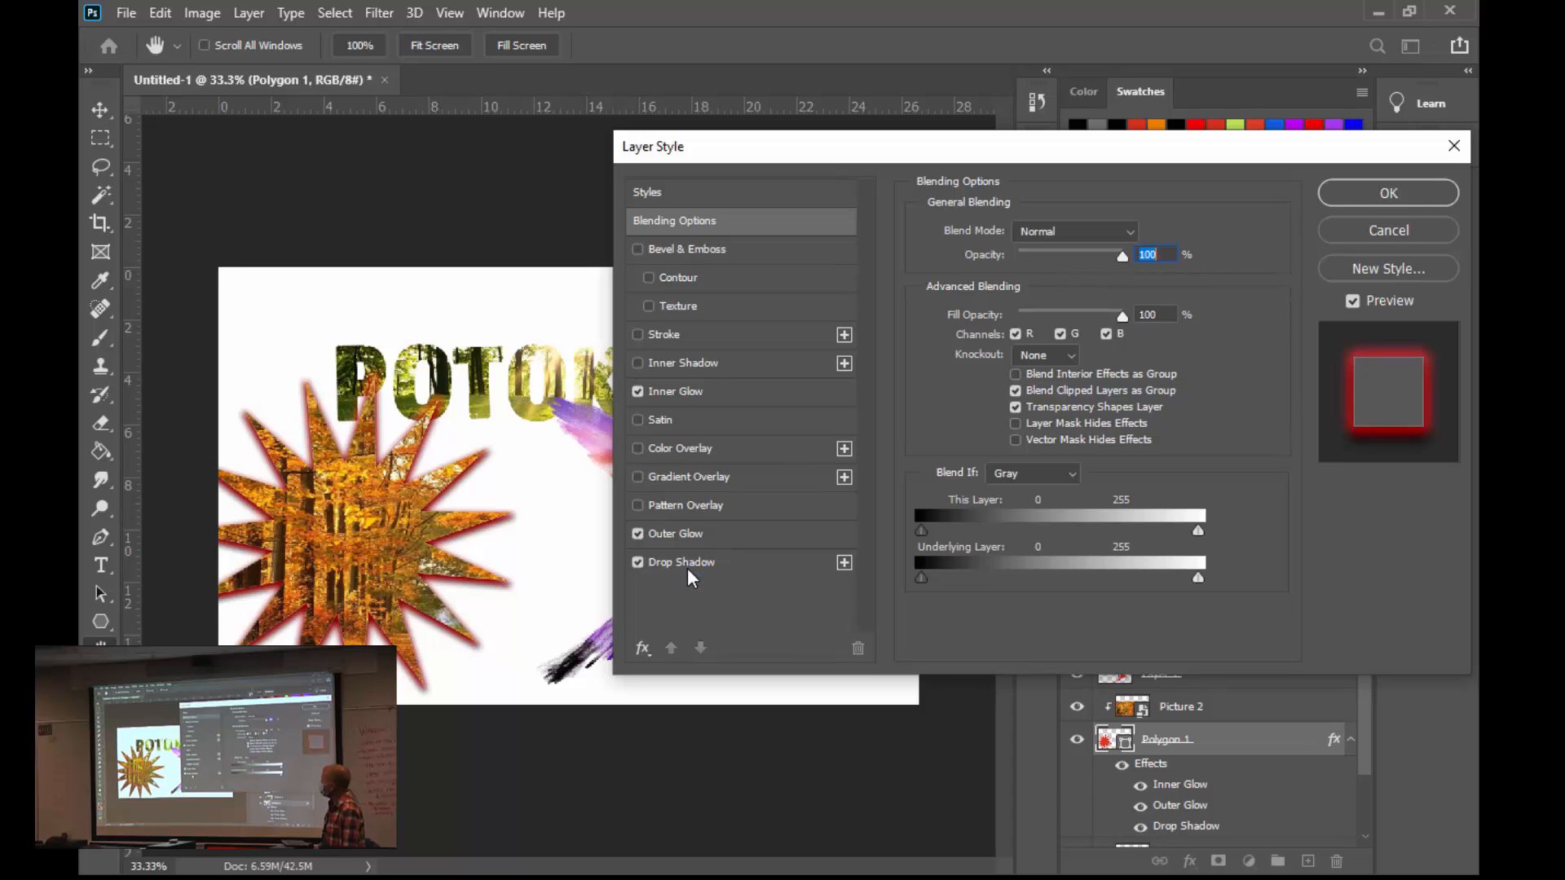
left_click(693, 562)
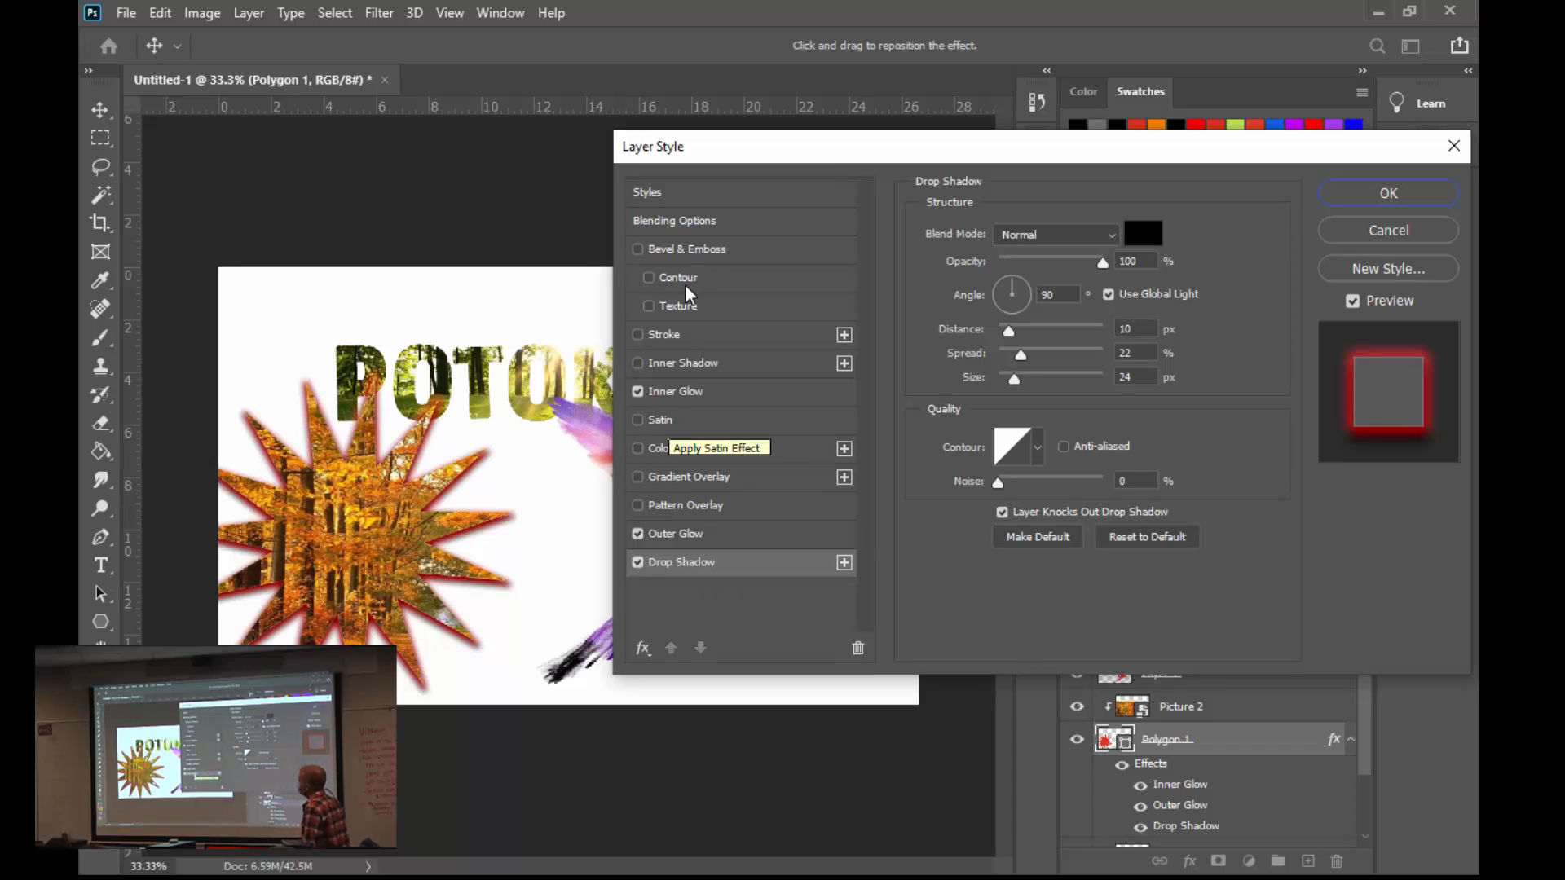
left_click(638, 249)
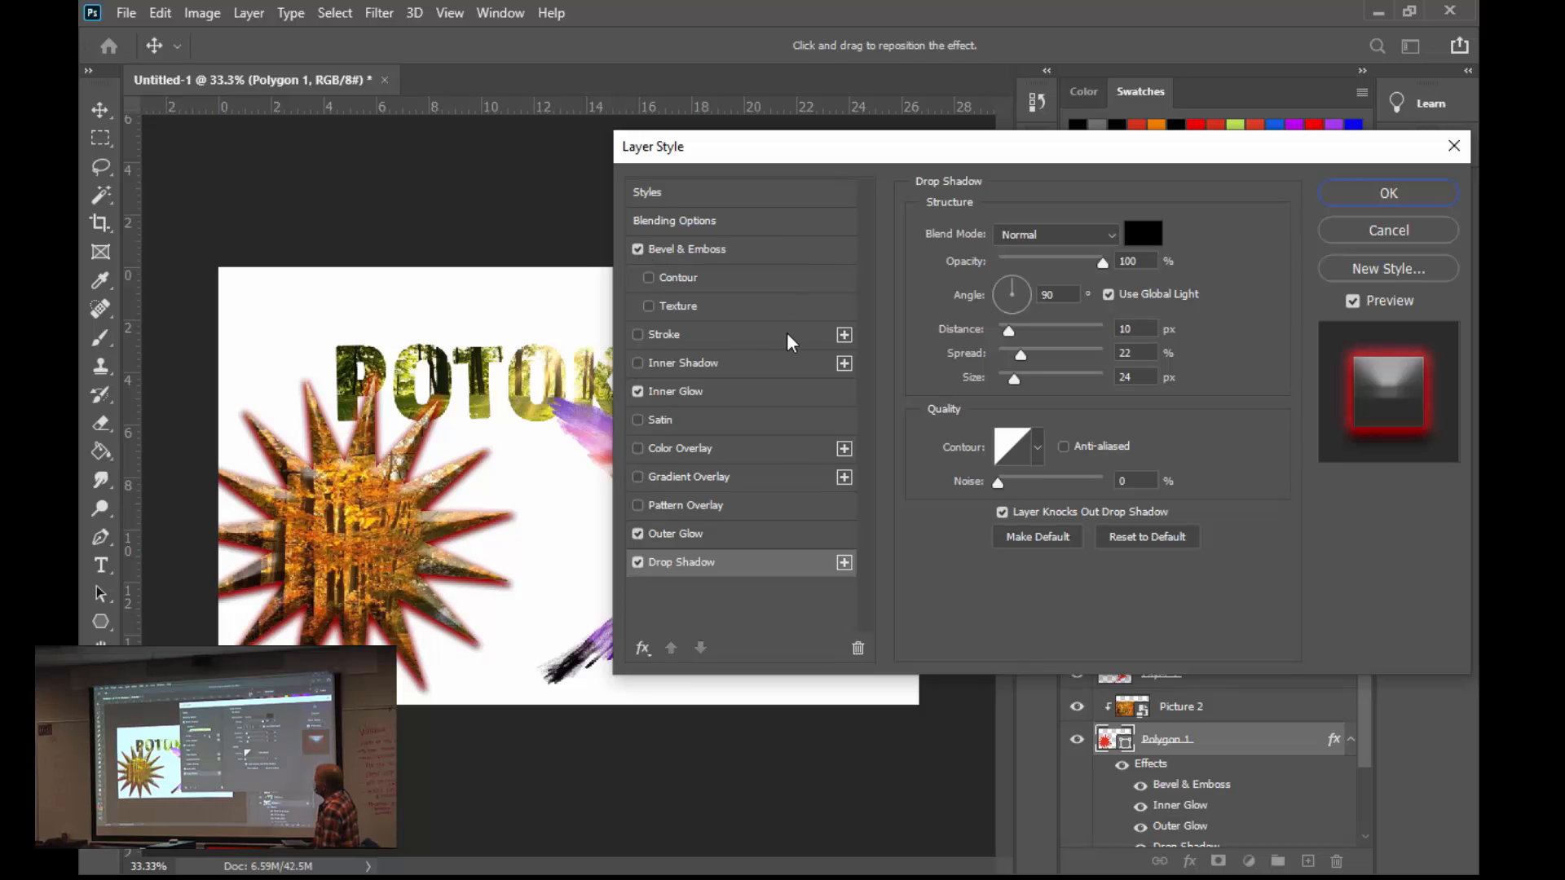
left_click(1373, 193)
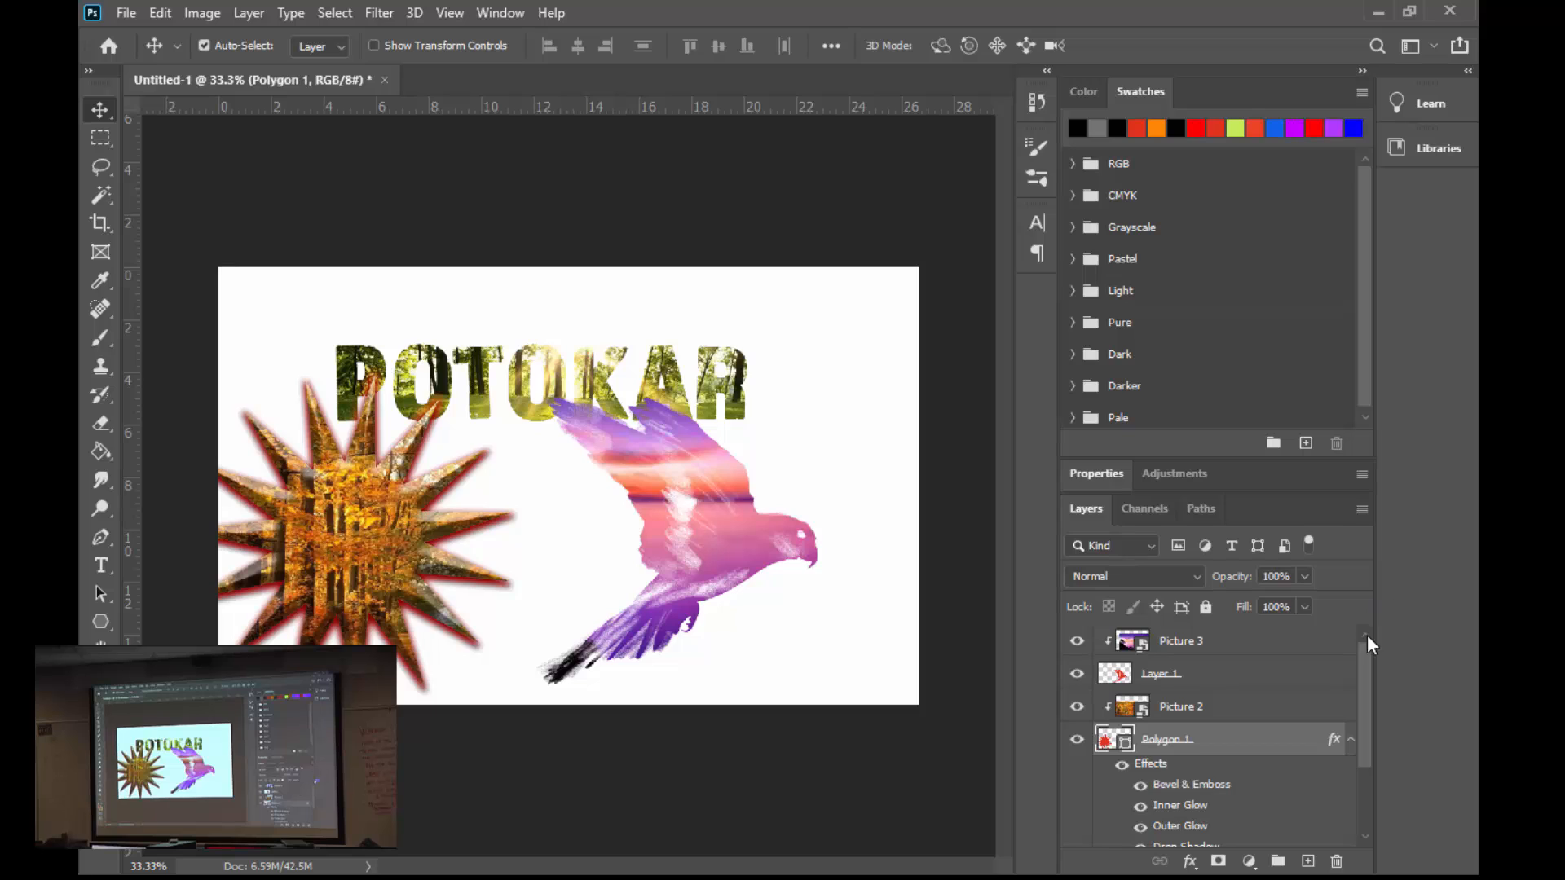
- Place Picture 4.jpg as an embedded image from the Clipping Mask Pictures folder
left_click_drag(1362, 698, 1362, 772)
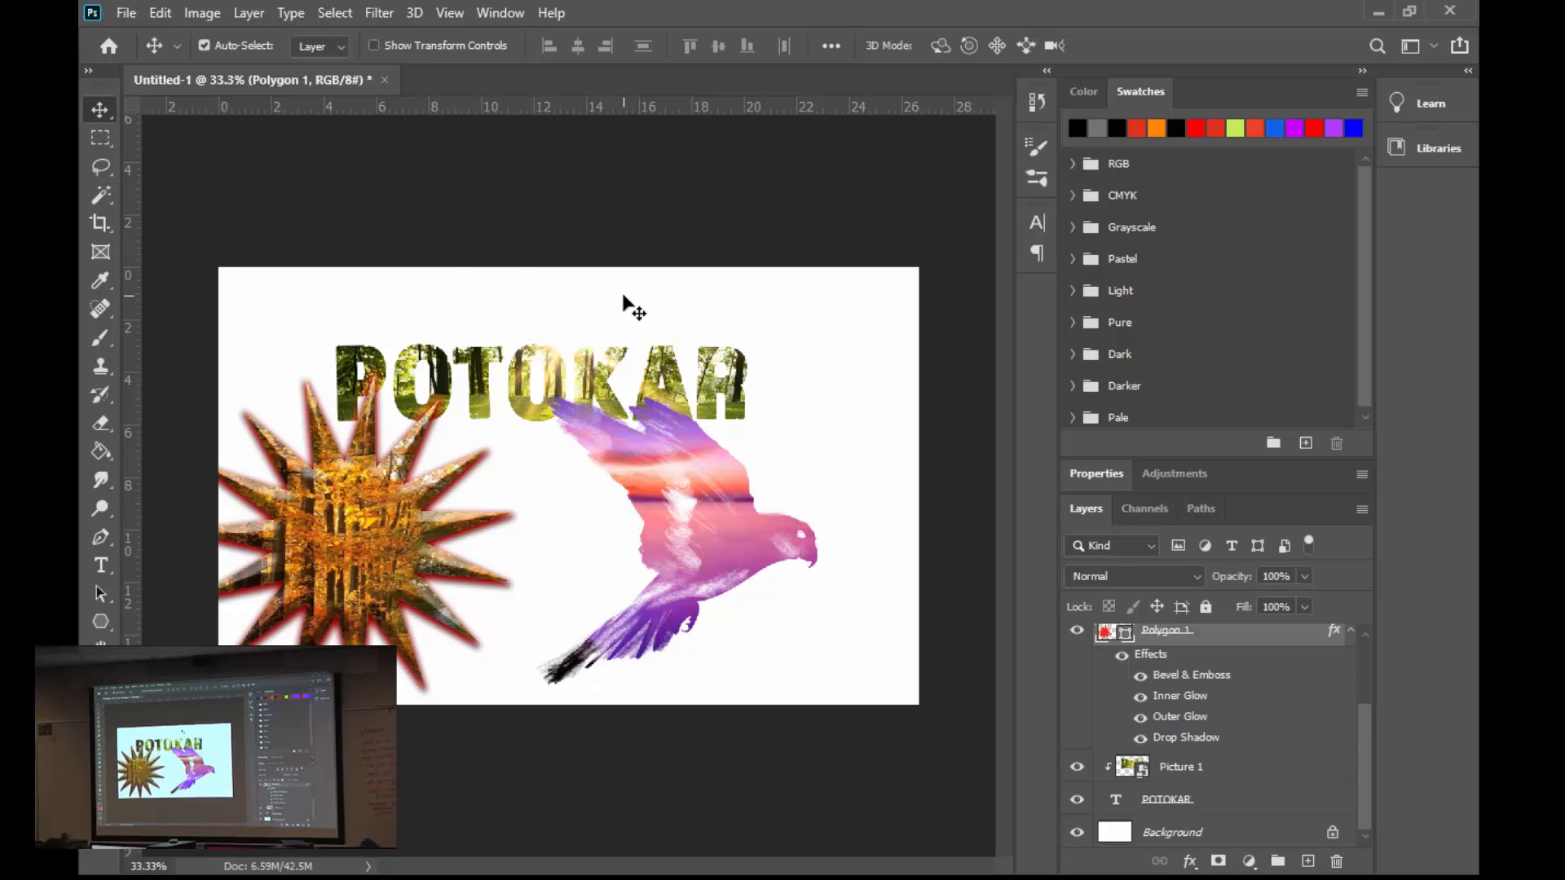
left_click(128, 17)
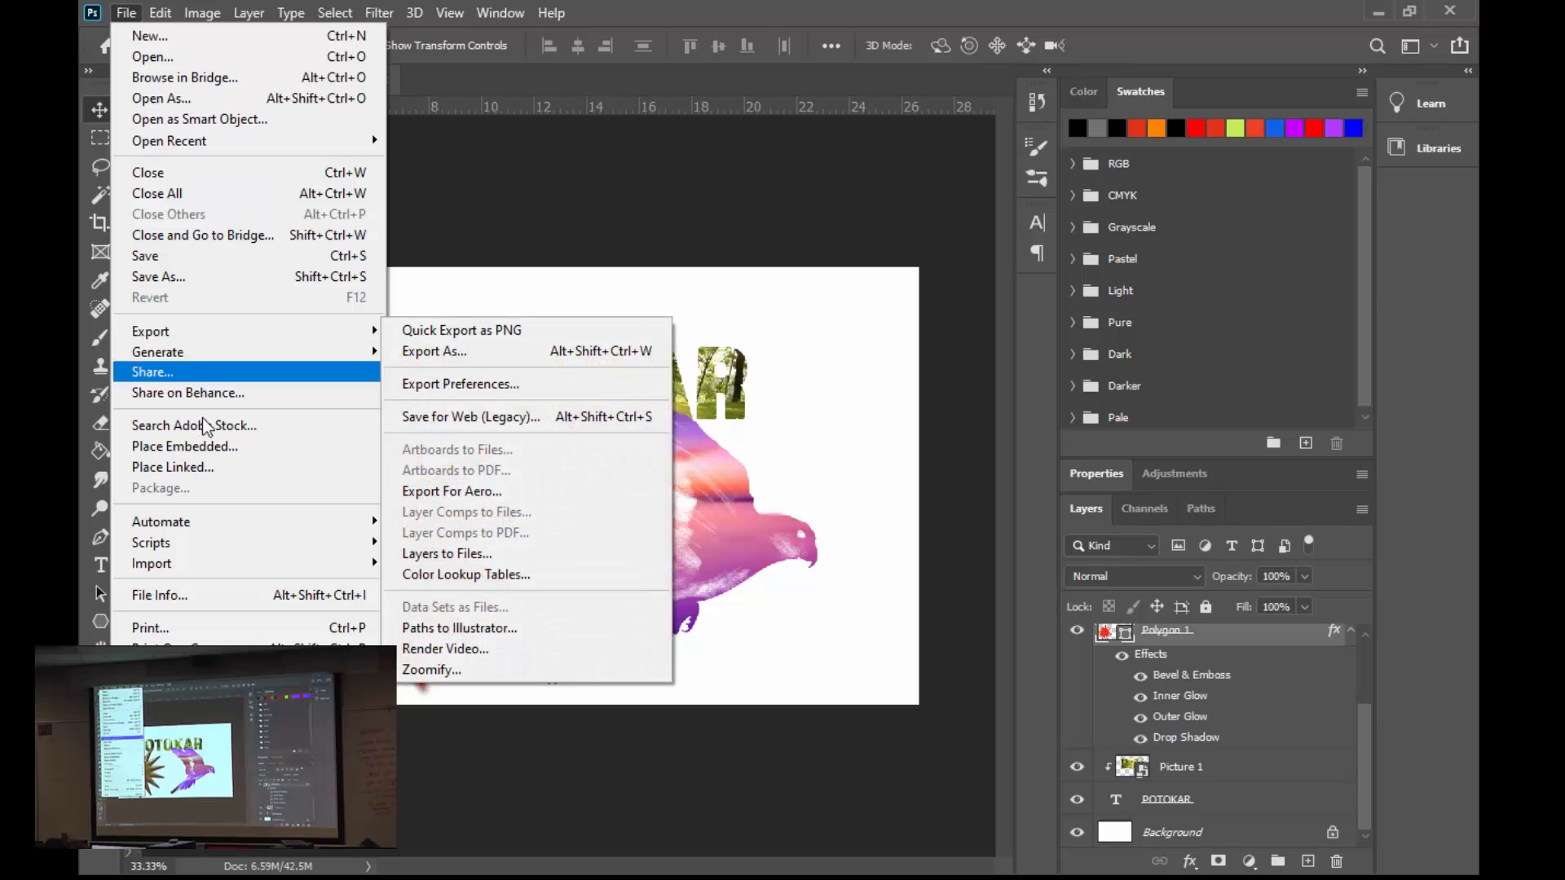
left_click(228, 449)
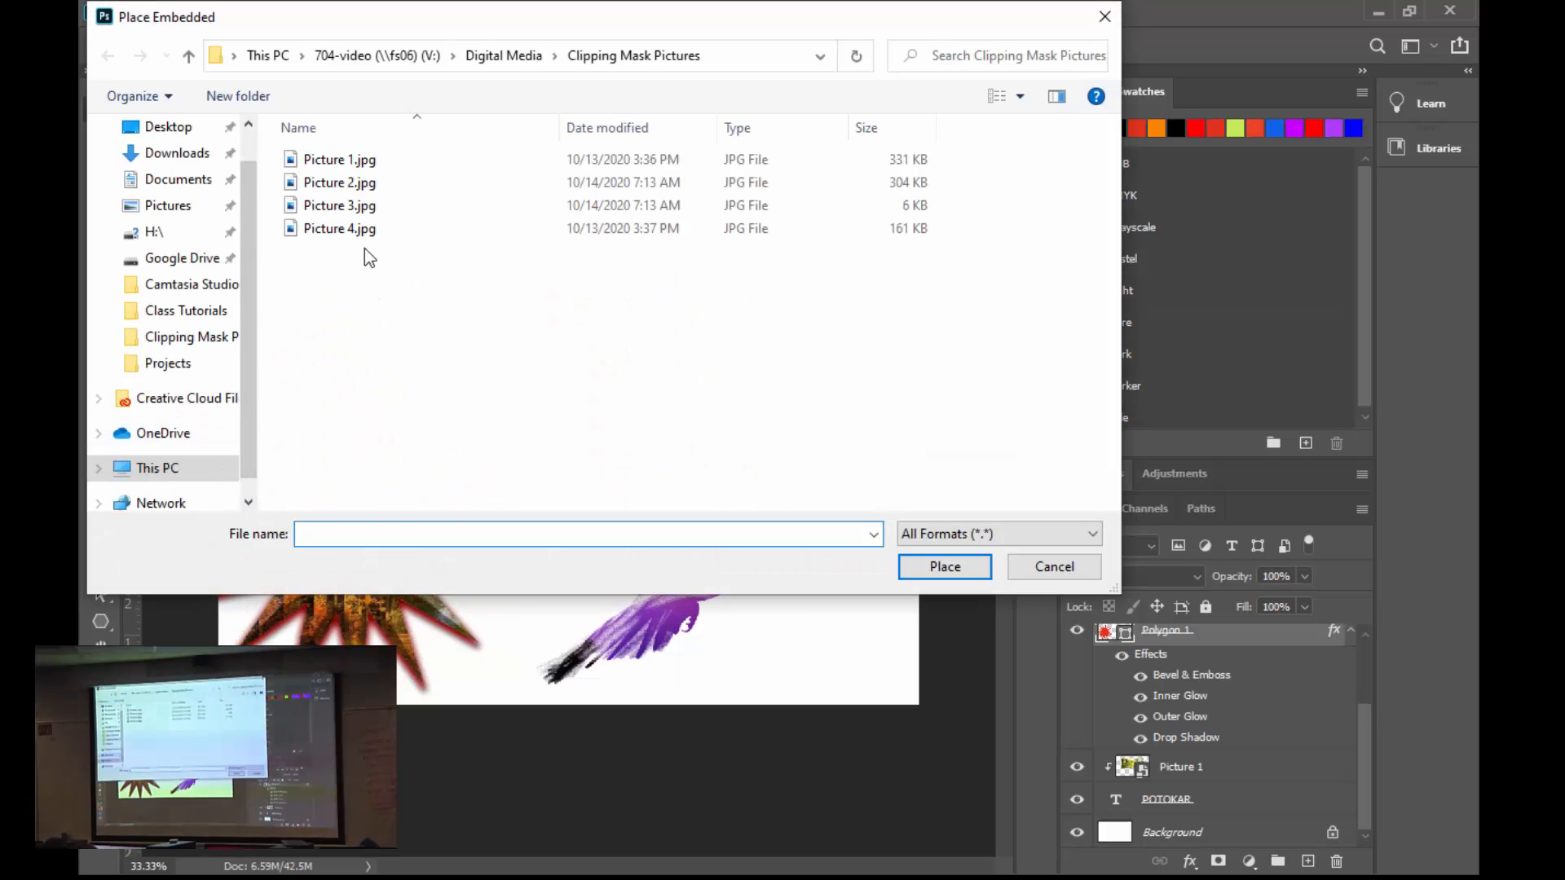
left_click(342, 233)
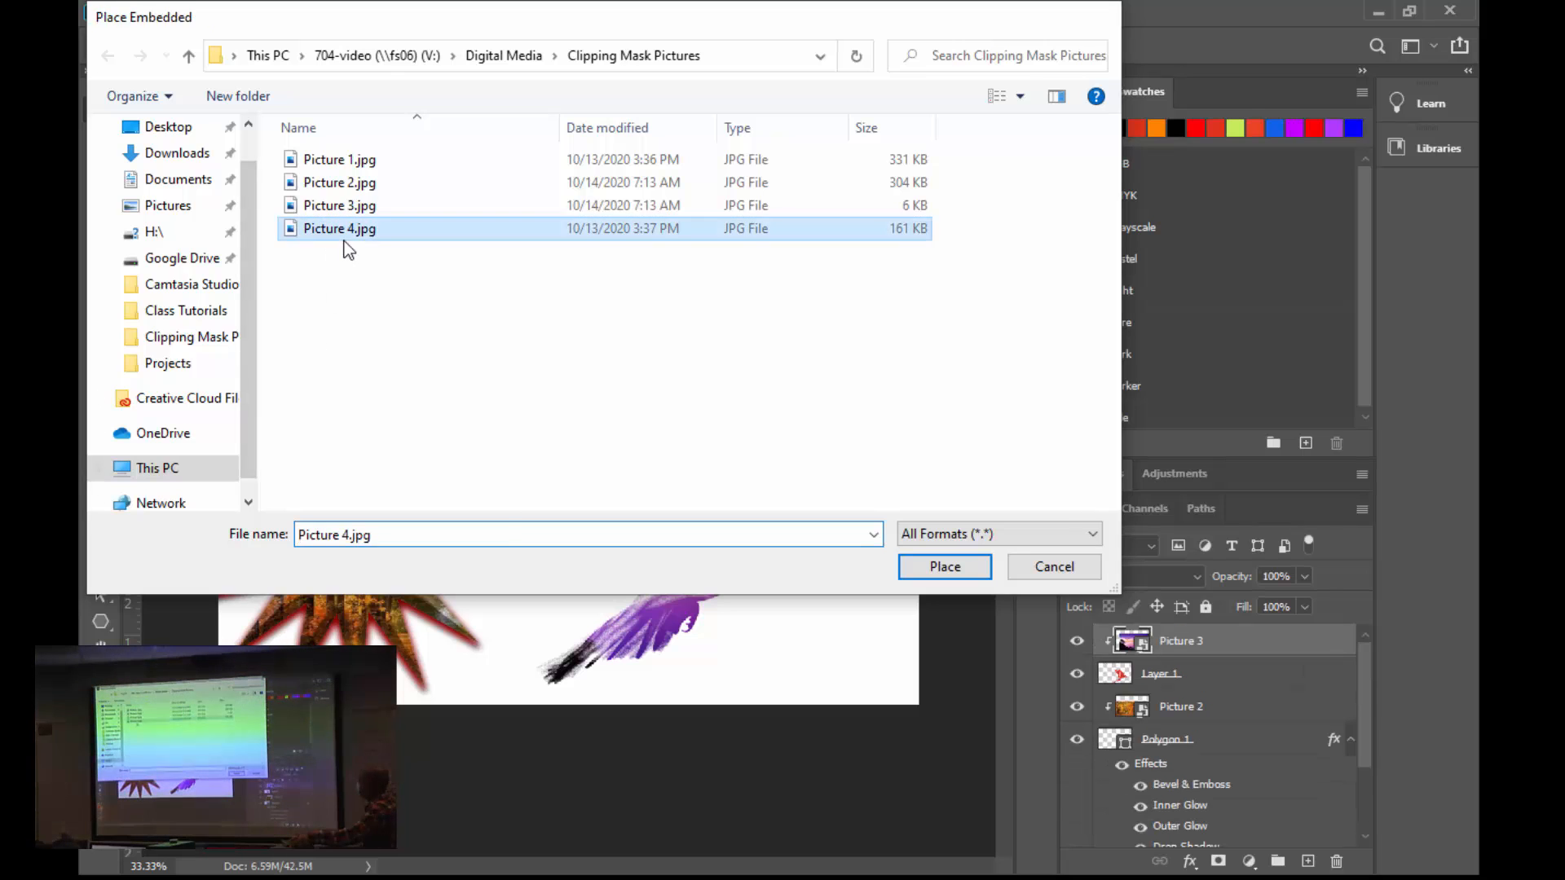
double_click(344, 239)
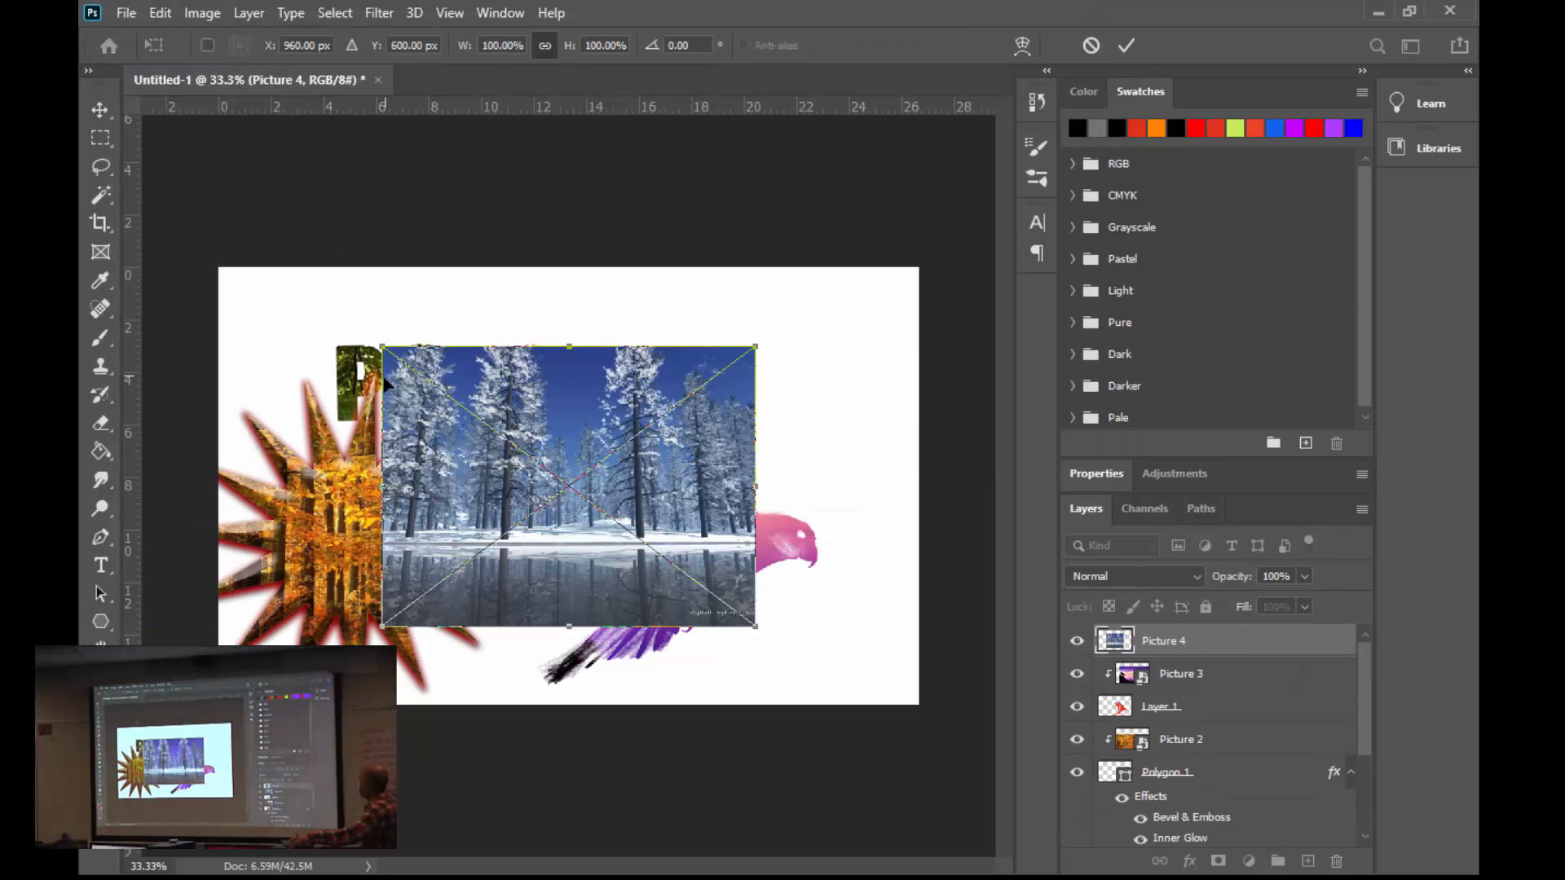
- Scale the placed winter forest picture to about 196% so it covers the canvas, and move its layer down toward the Background layer
left_click_drag(376, 345, 205, 214)
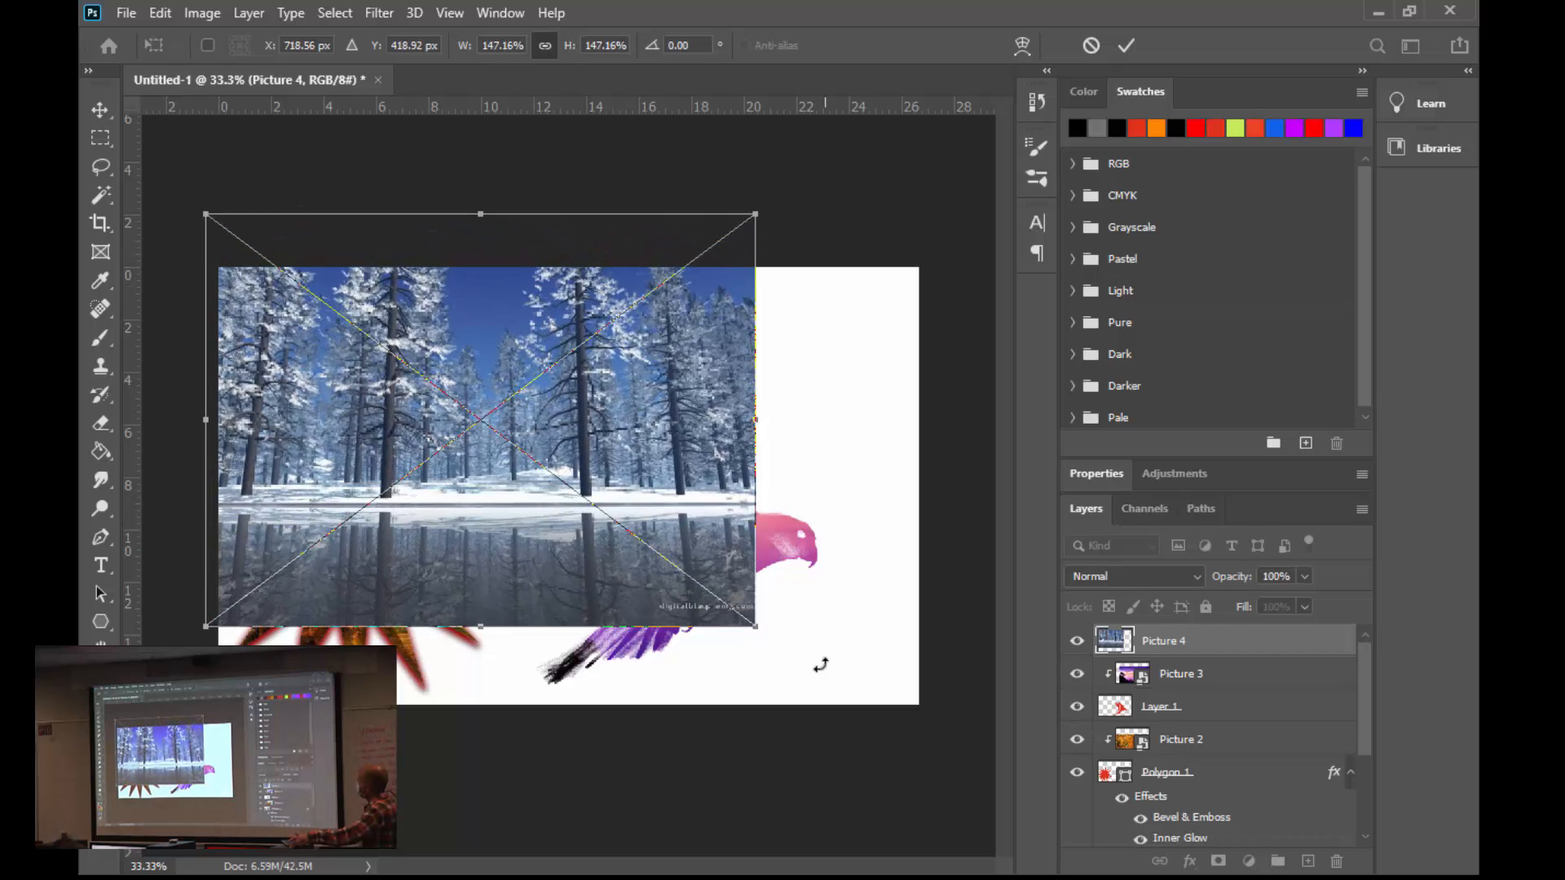
left_click_drag(754, 628, 921, 780)
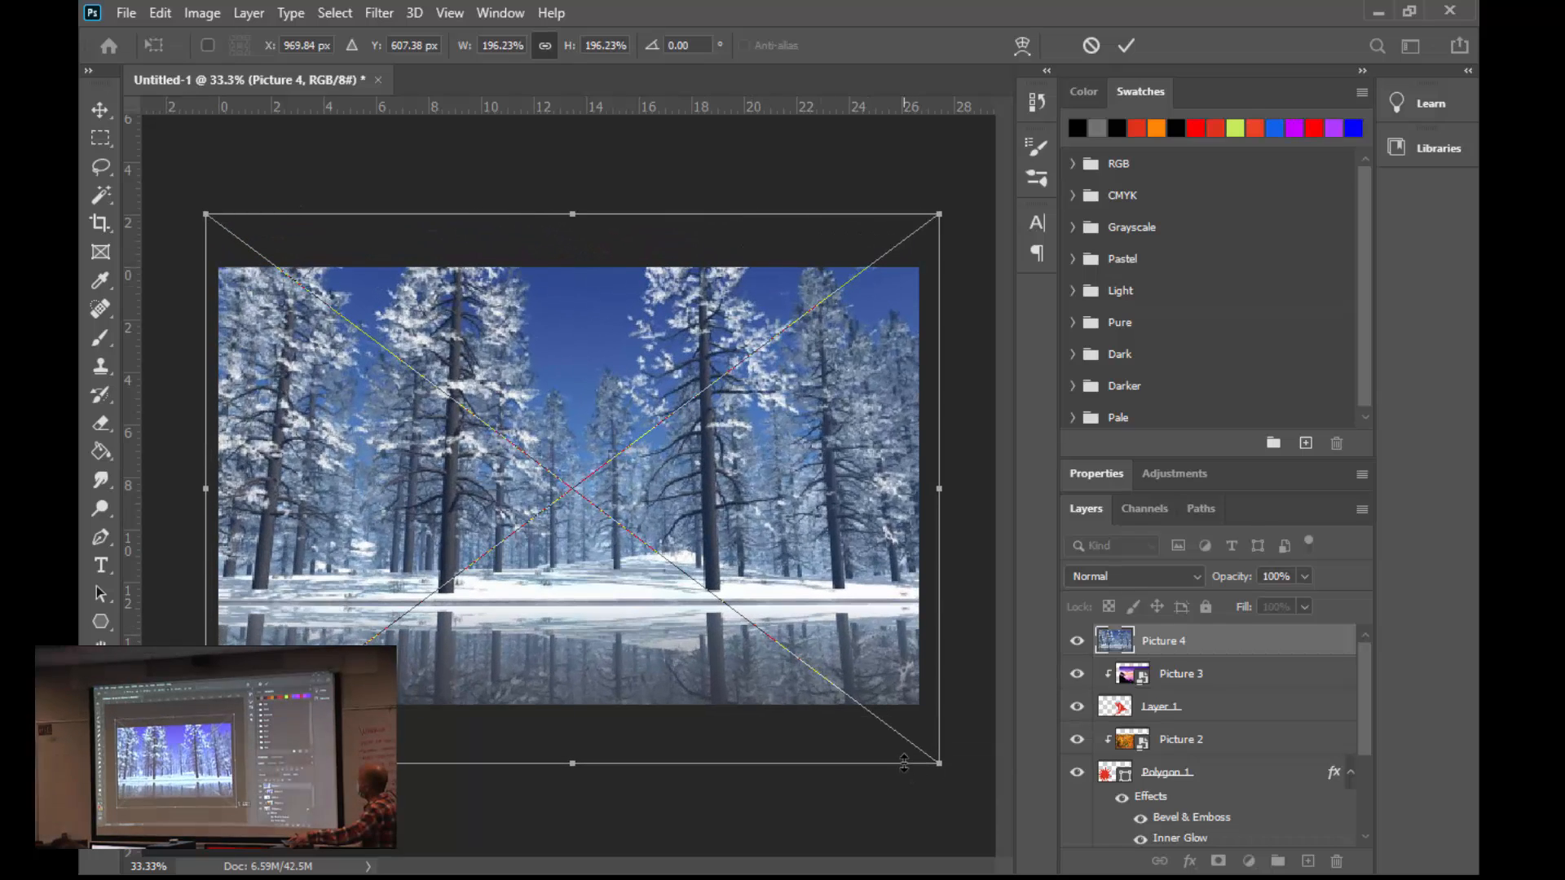
key("Return")
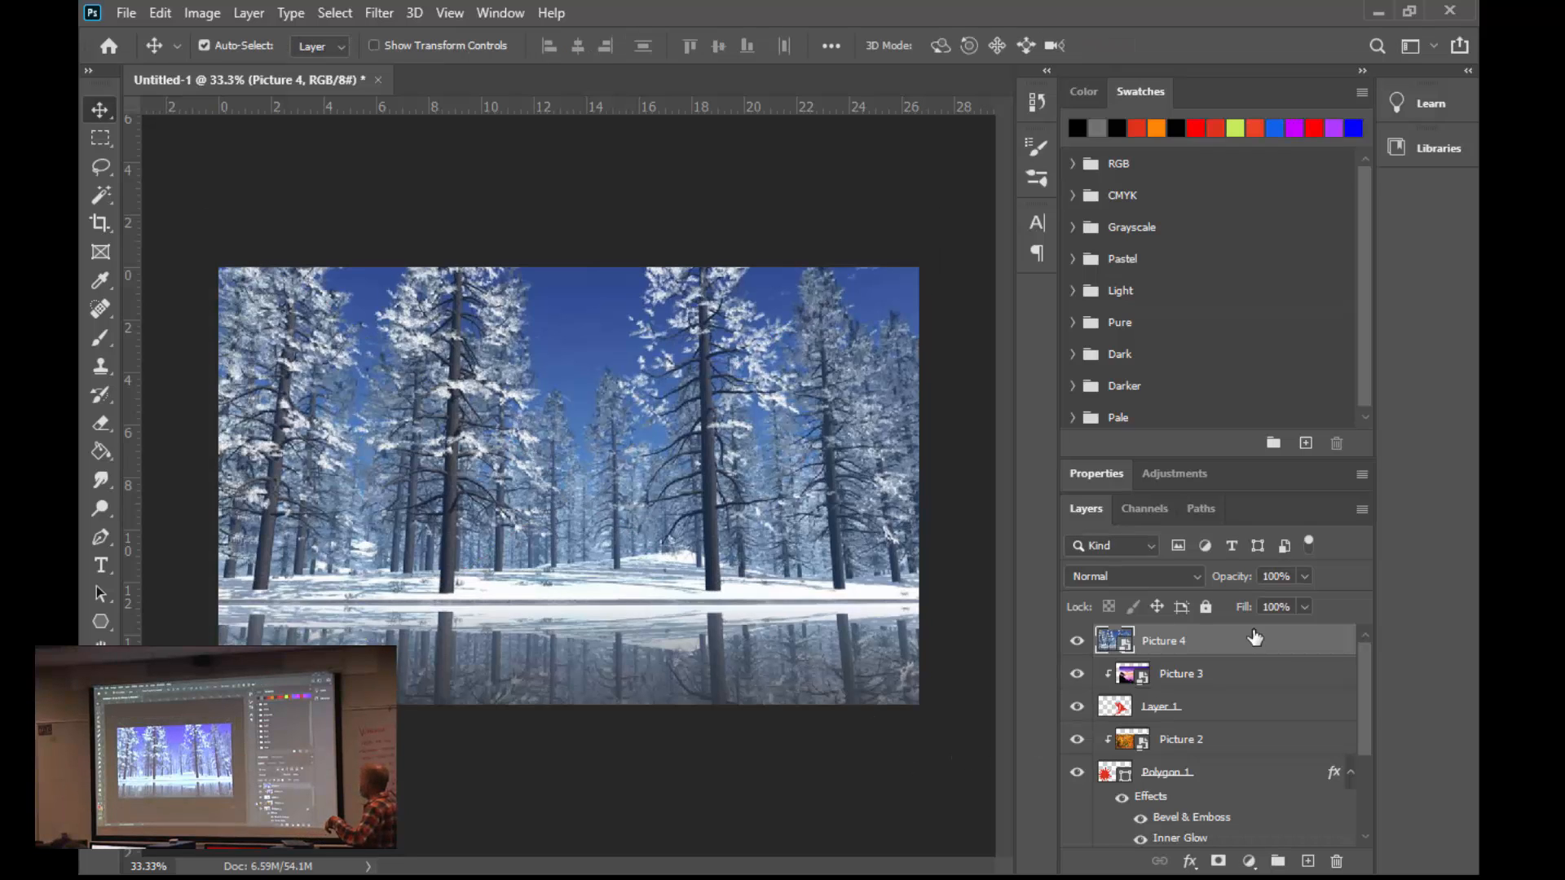
left_click_drag(1254, 639, 1211, 819)
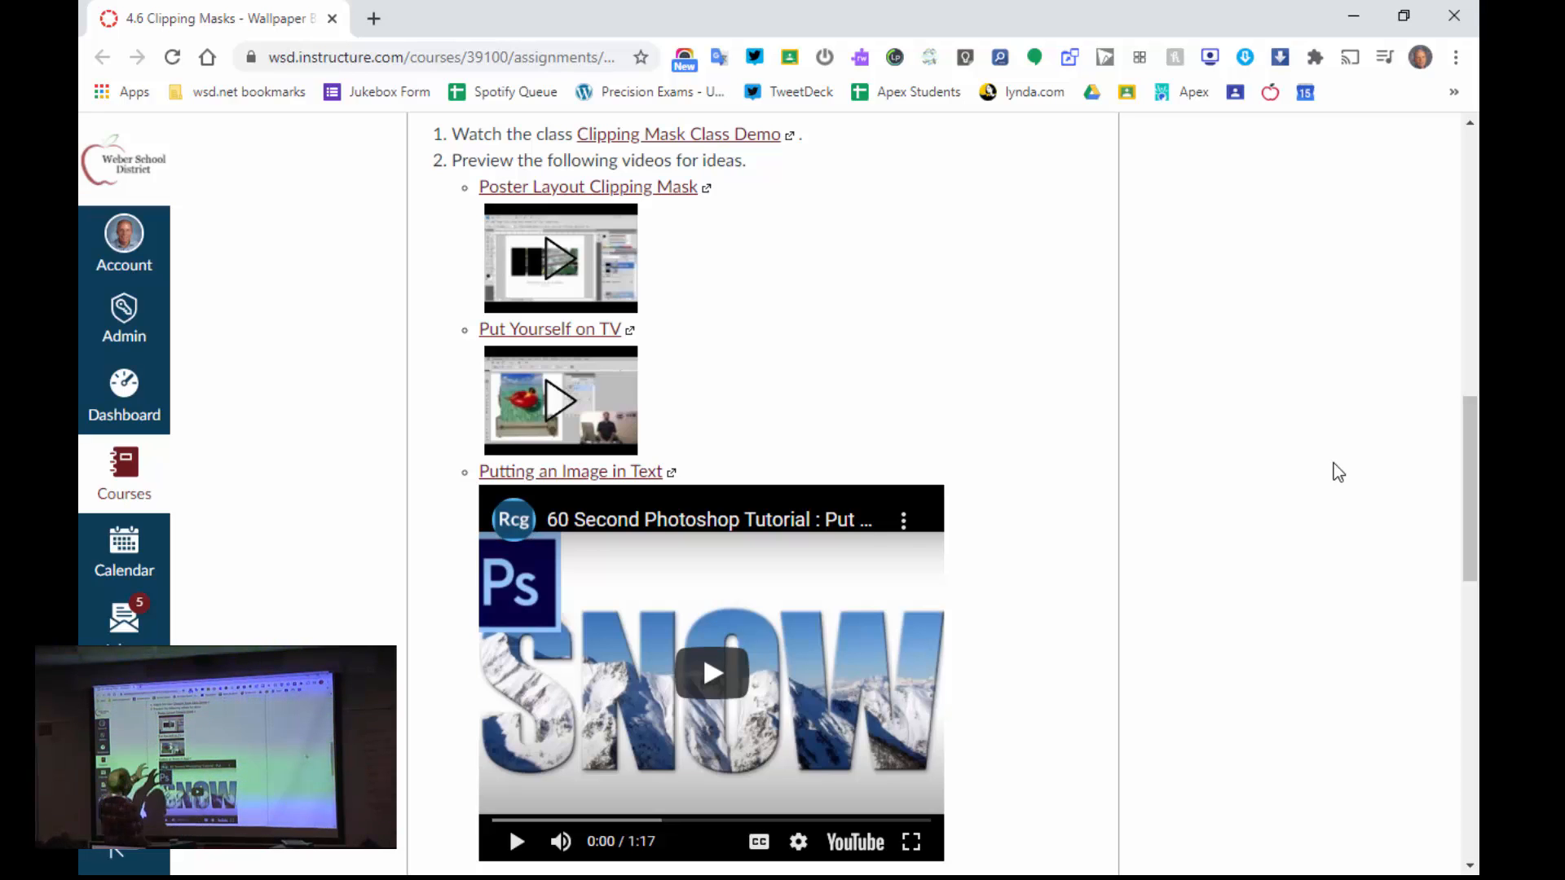
- Review the 4.6 Clipping Masks assignment page in the browser, from the mask explanation and tutorial videos to the wallpaper instructions
scroll(1332, 463, "up", 1)
scroll(1334, 463, "up", 1)
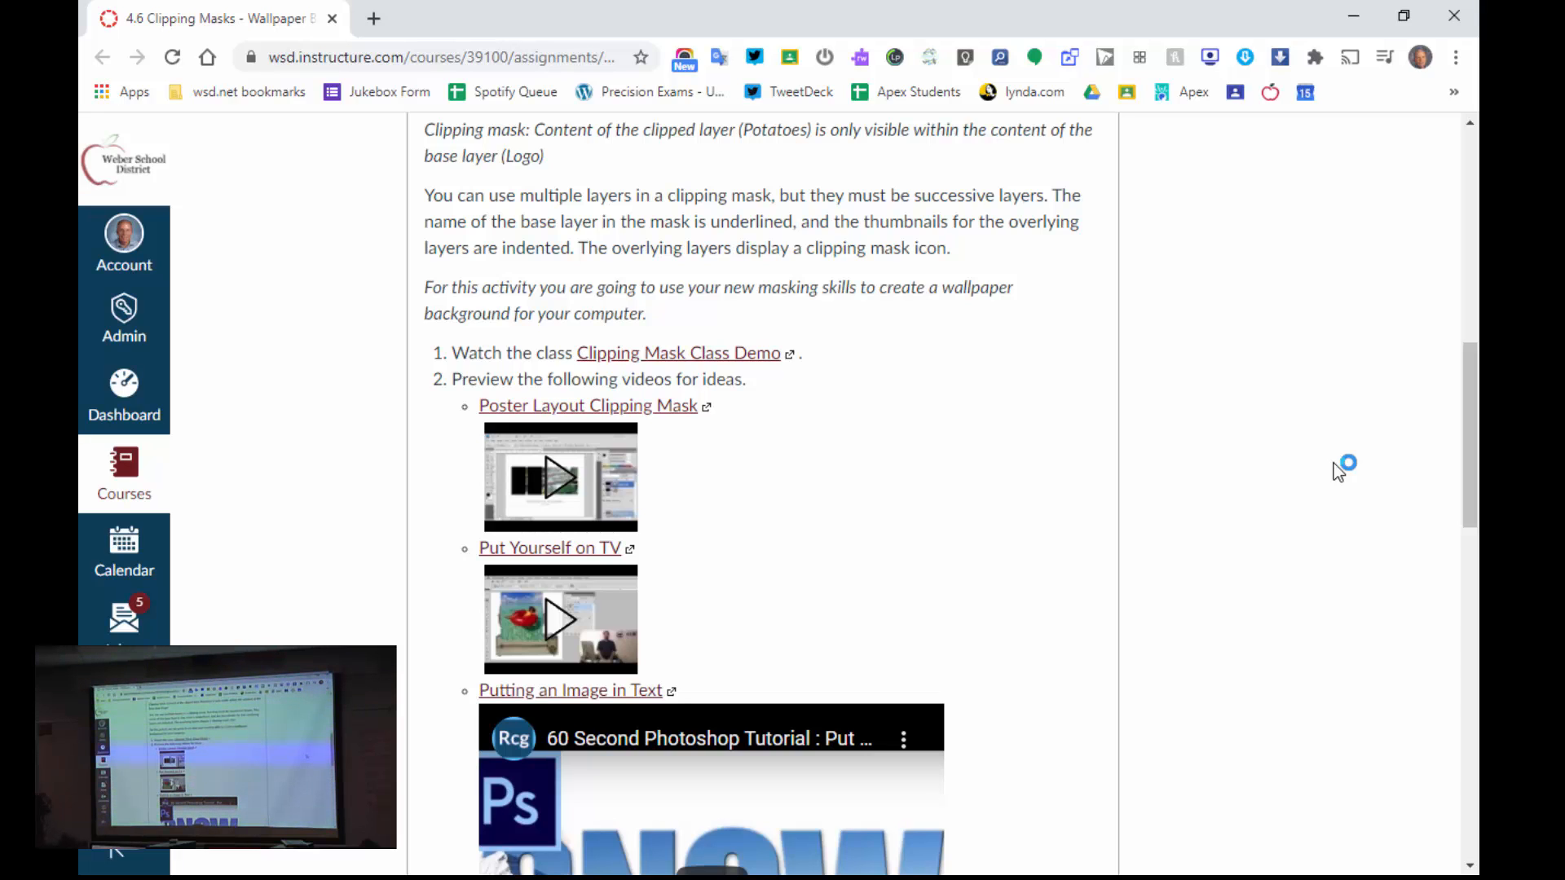
scroll(1333, 463, "down", 2)
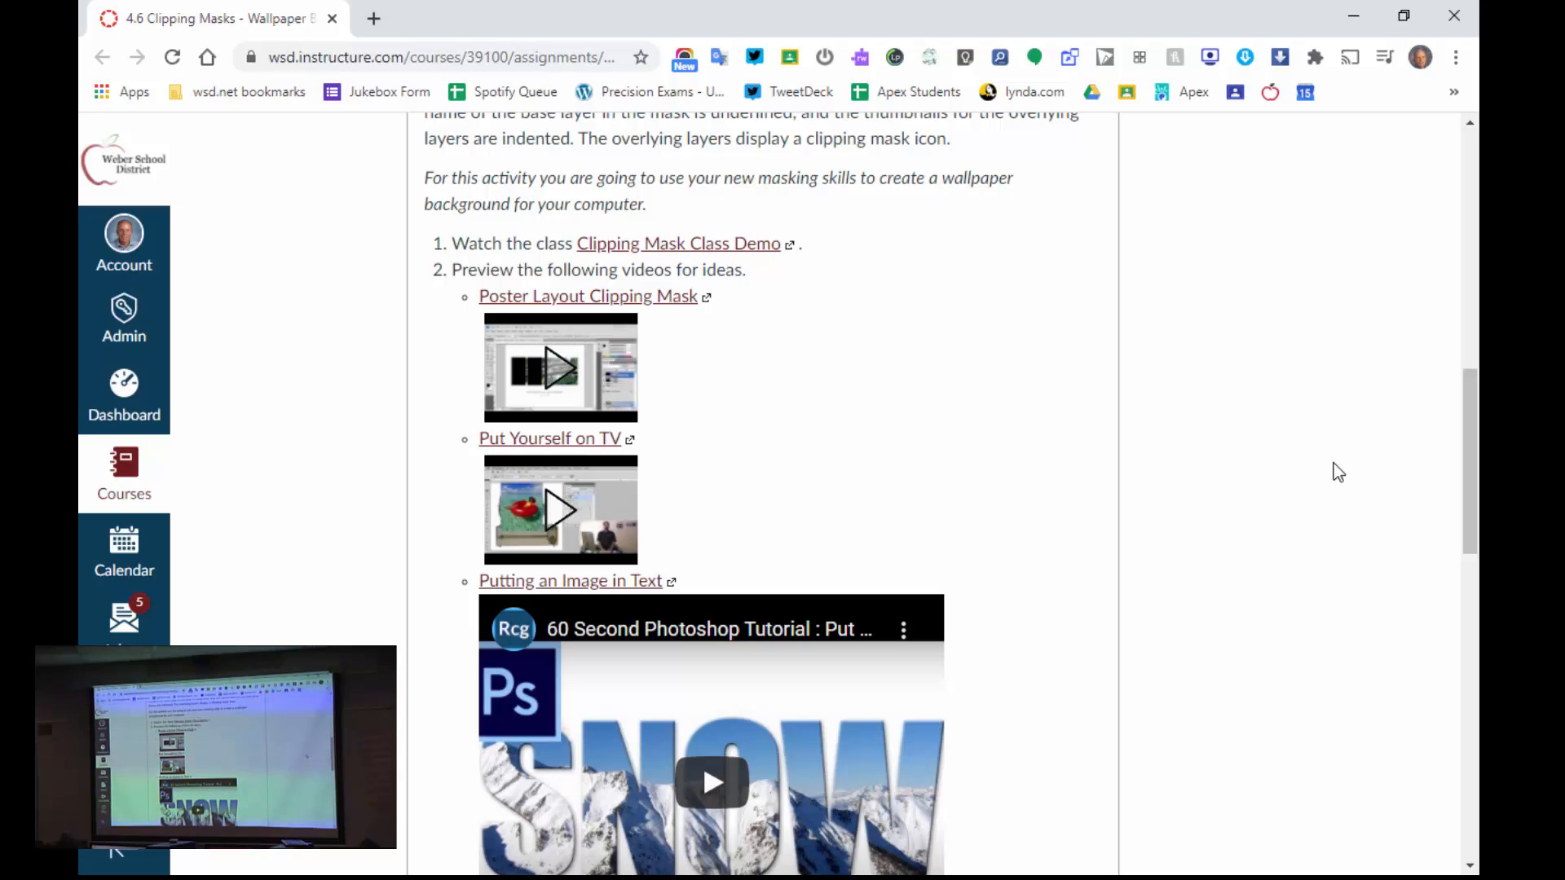
scroll(1339, 472, "down", 2)
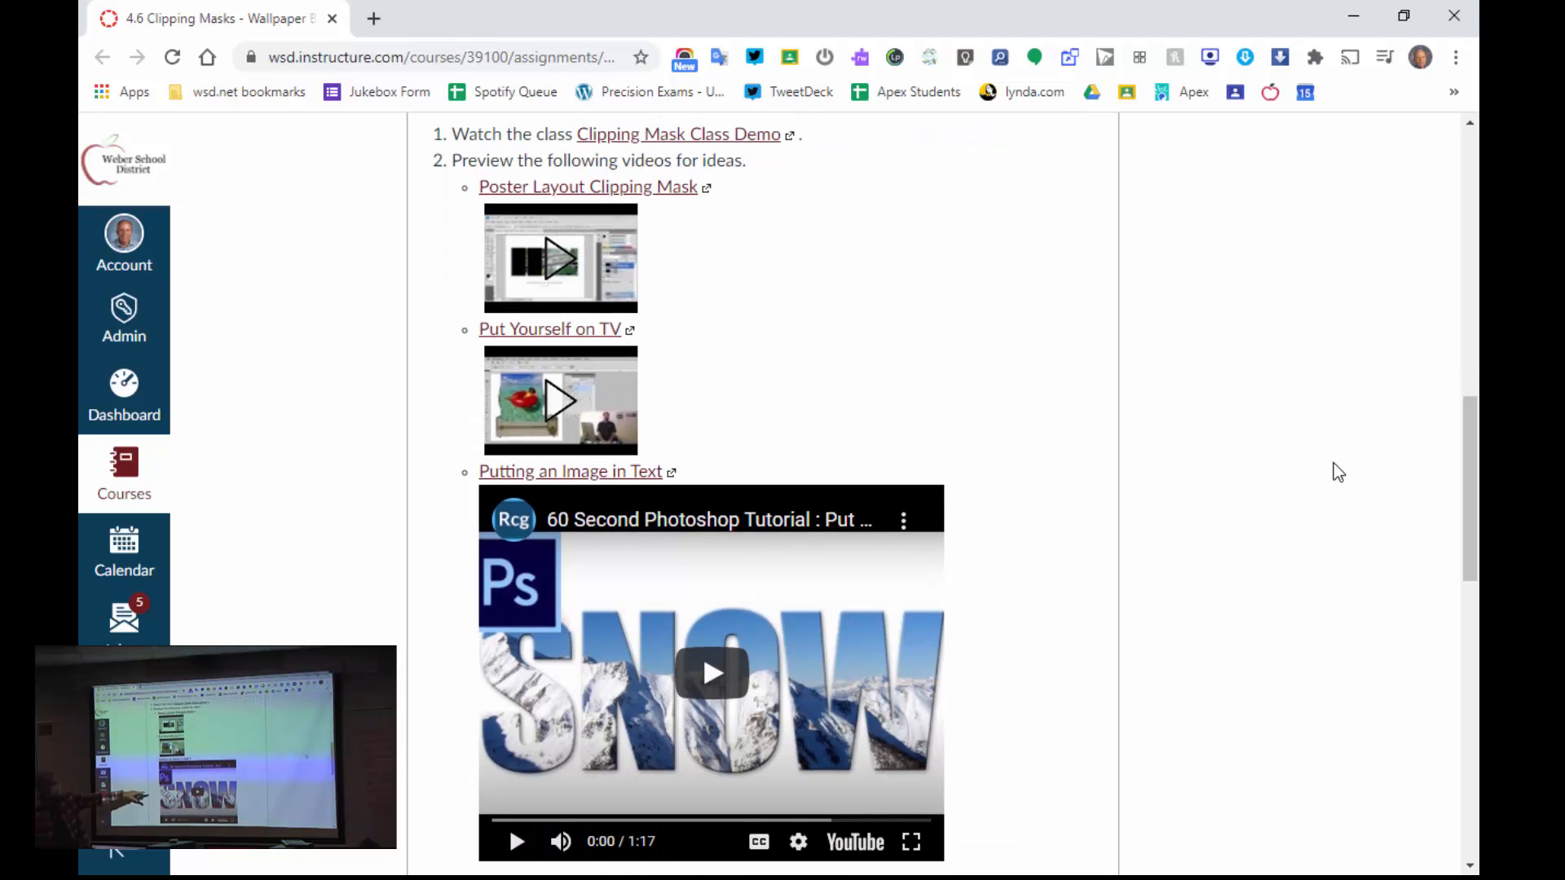
scroll(1338, 473, "down", 2)
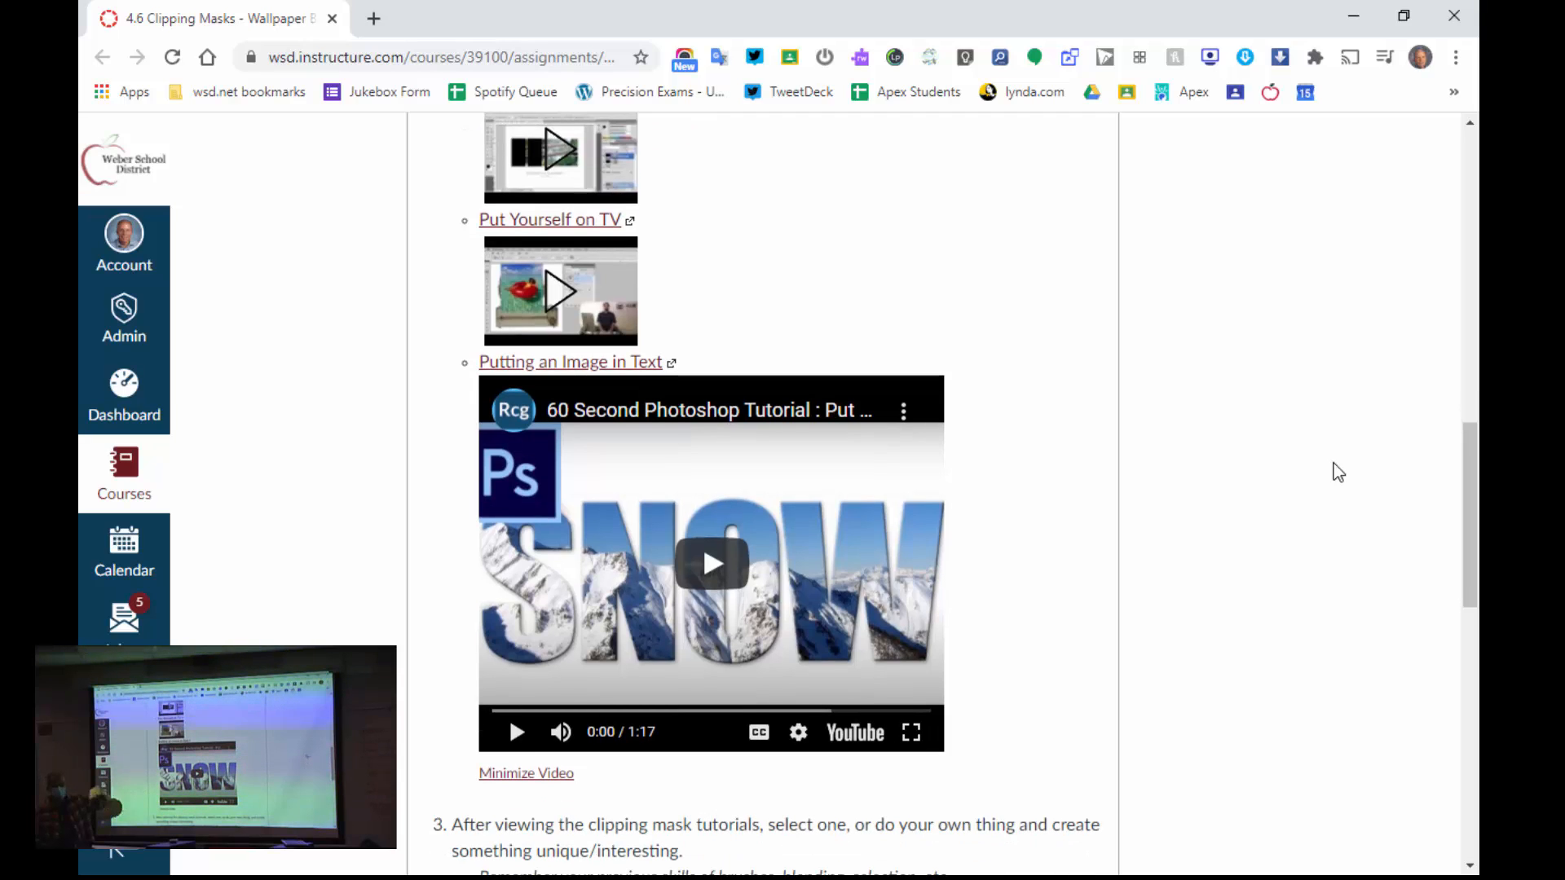
scroll(1338, 473, "down", 5)
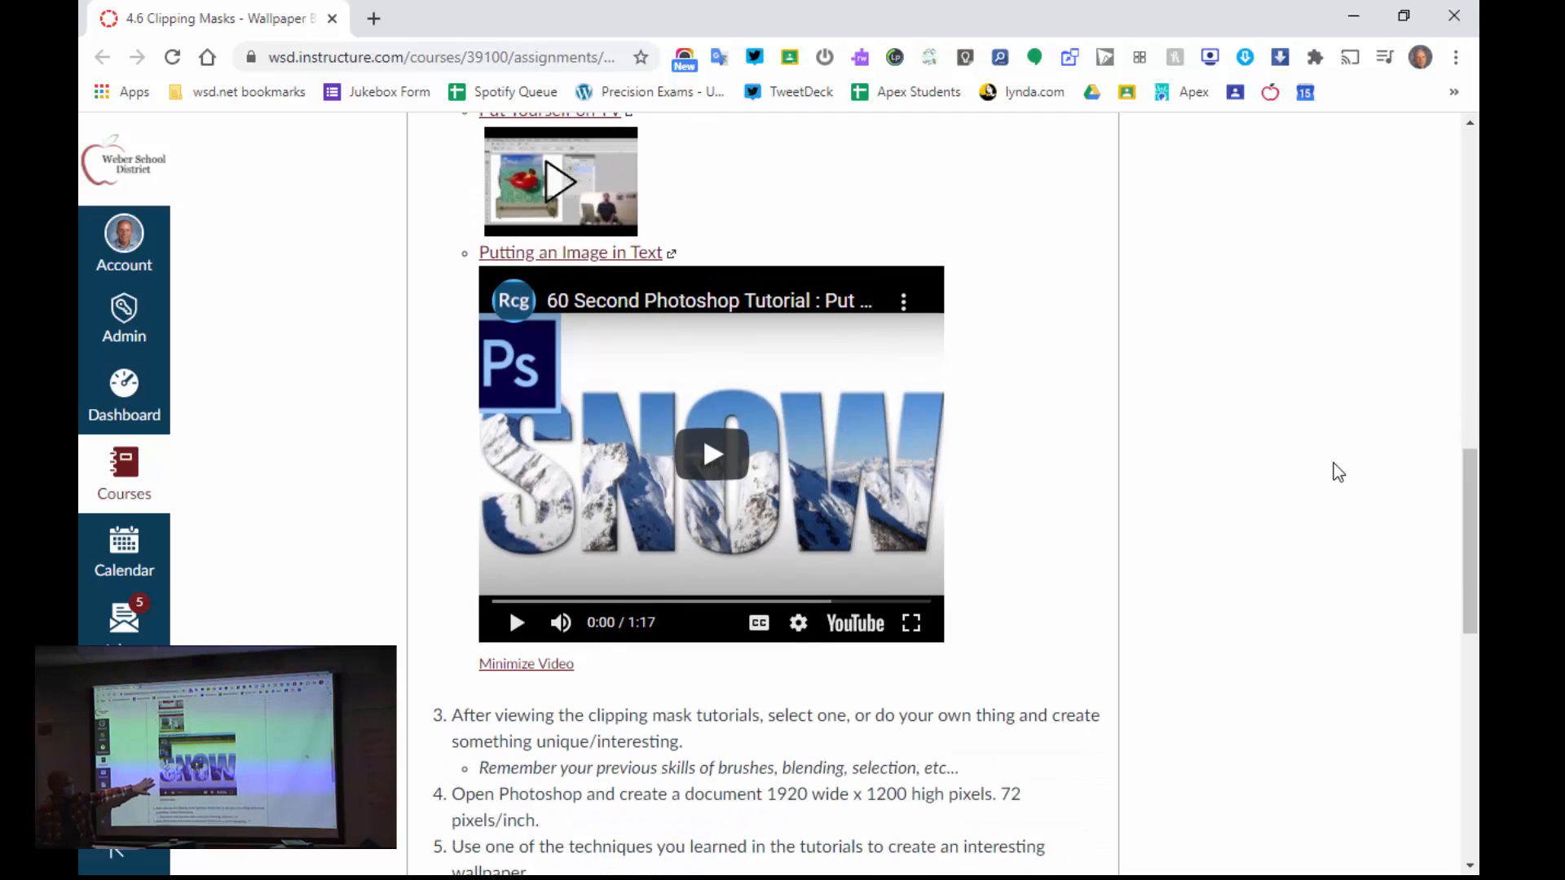
scroll(1338, 472, "down", 1)
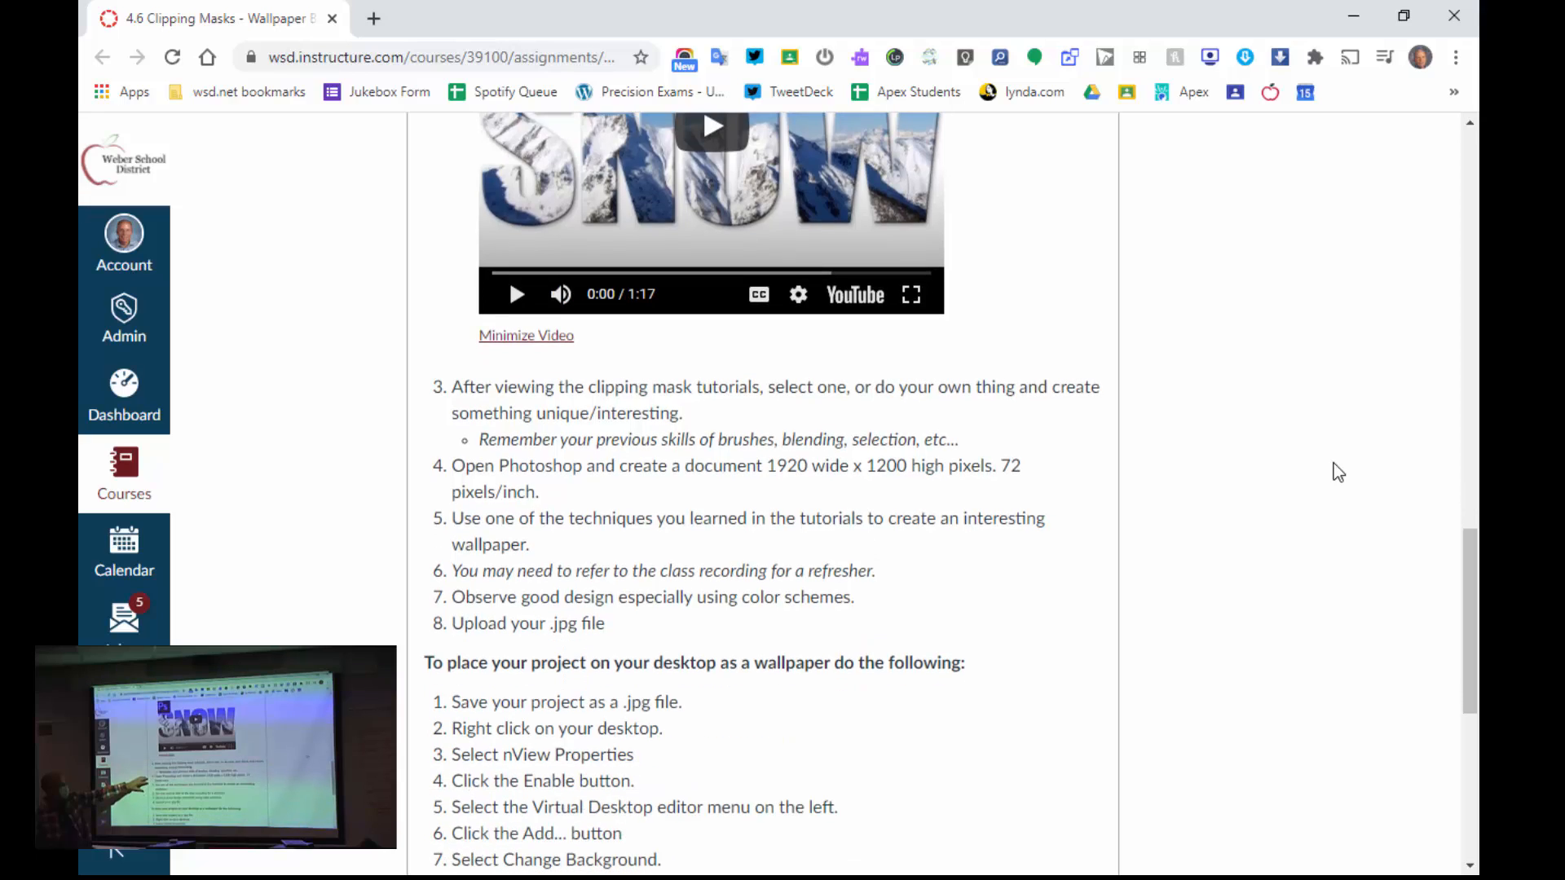